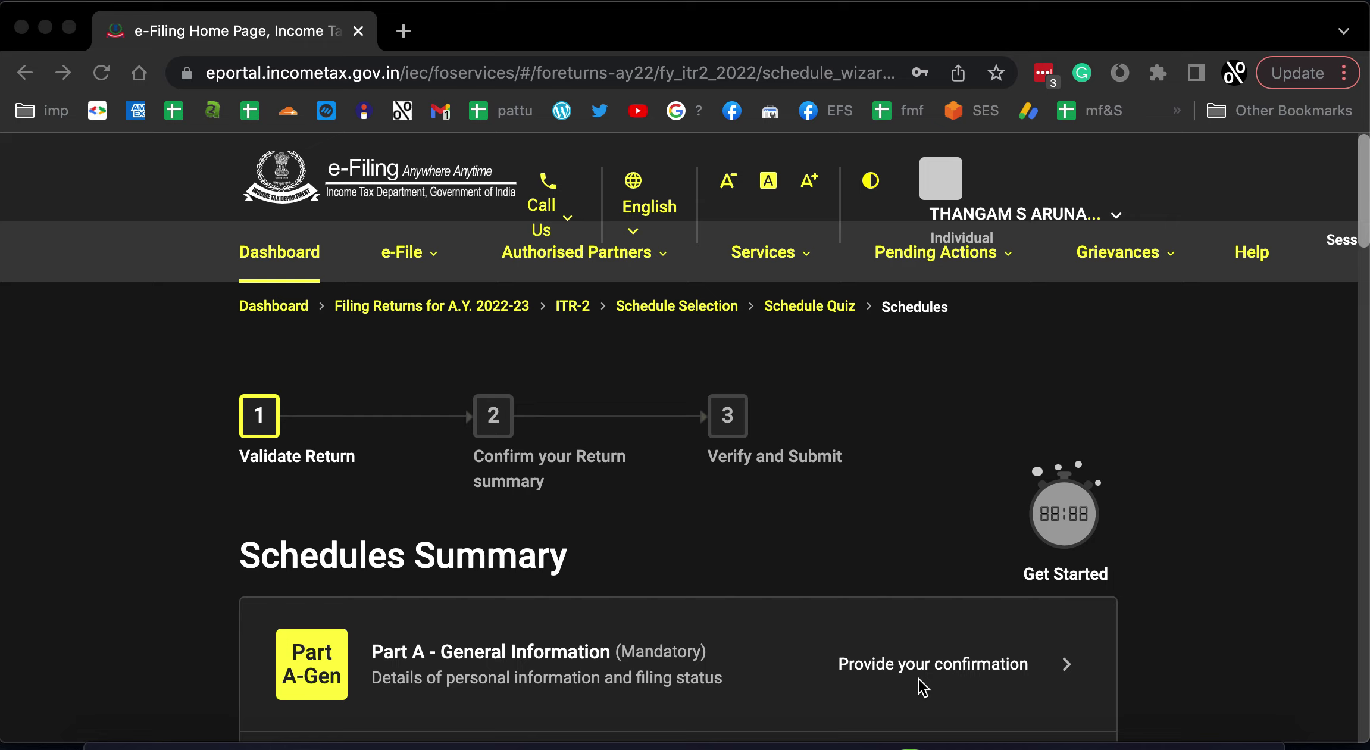
Step: Open Schedule Capital Gains from the schedules summary and switch the browser to full screen
{"action": "scroll", "coordinate": [929, 481], "scroll_direction": "down", "scroll_amount": 3}
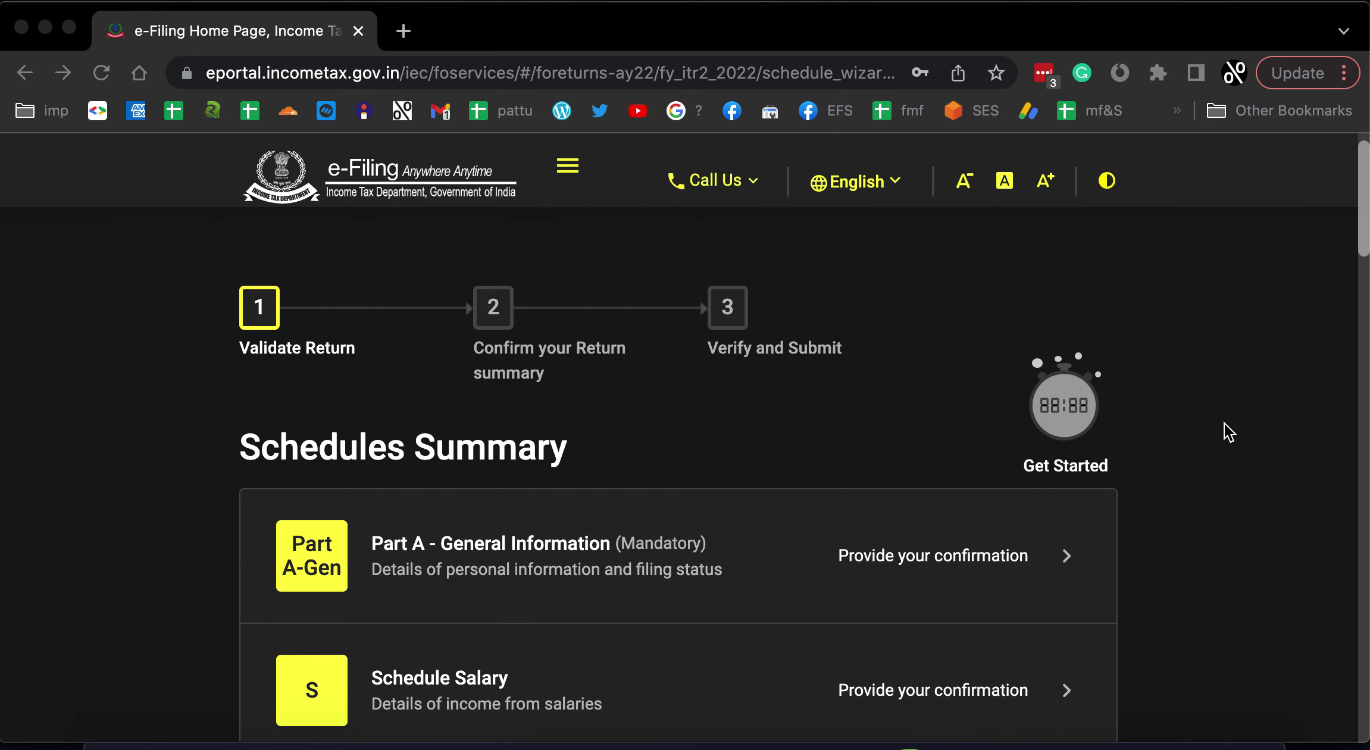
{"action": "scroll", "coordinate": [1213, 423], "scroll_direction": "up", "scroll_amount": 3}
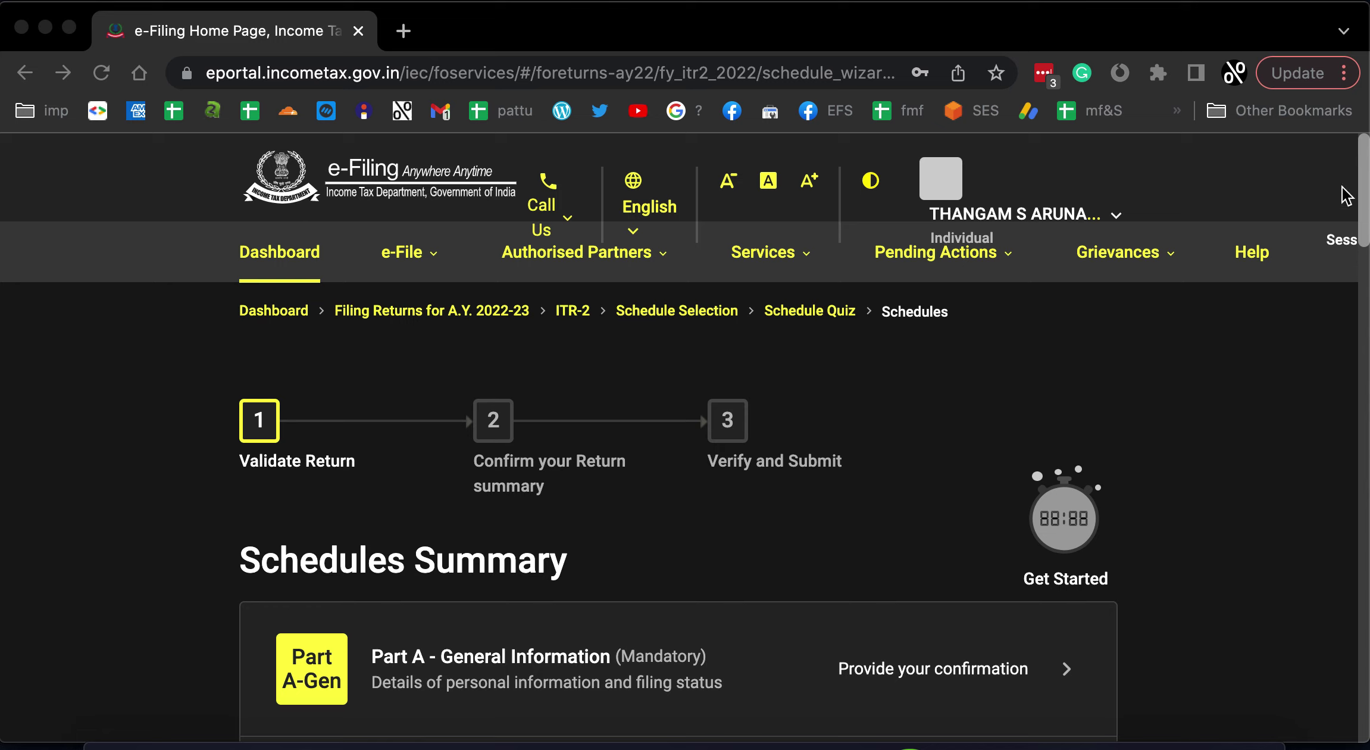
{"action": "left_click", "coordinate": [1365, 191]}
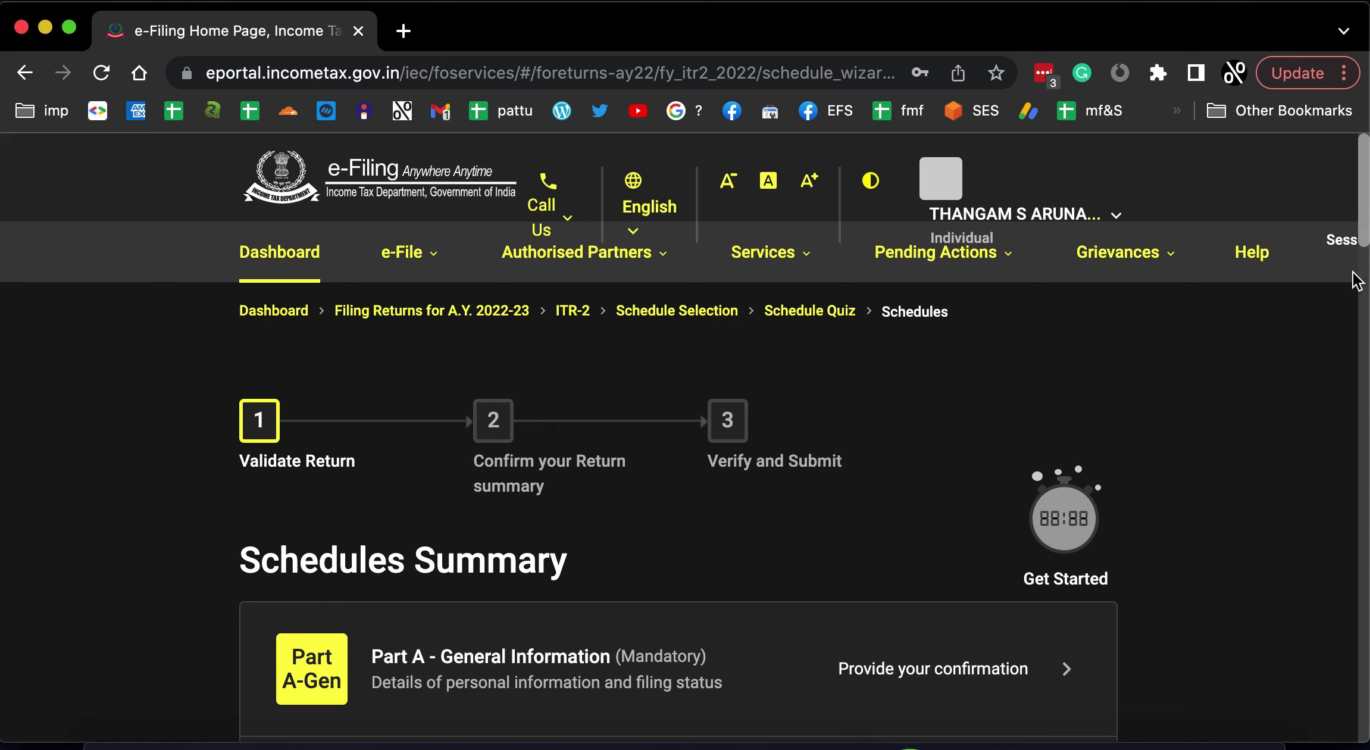
{"action": "left_click_drag", "start_coordinate": [1365, 227], "coordinate": [1367, 295]}
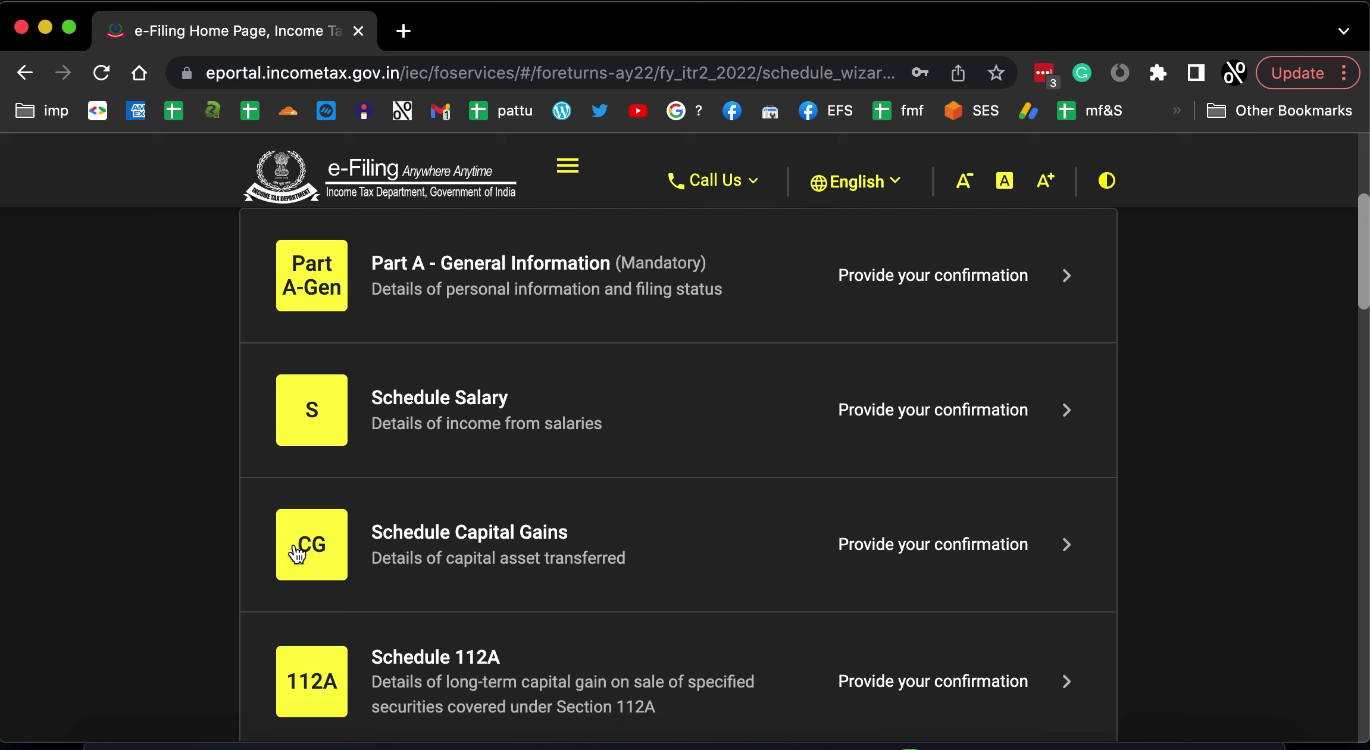
{"action": "left_click", "coordinate": [381, 543]}
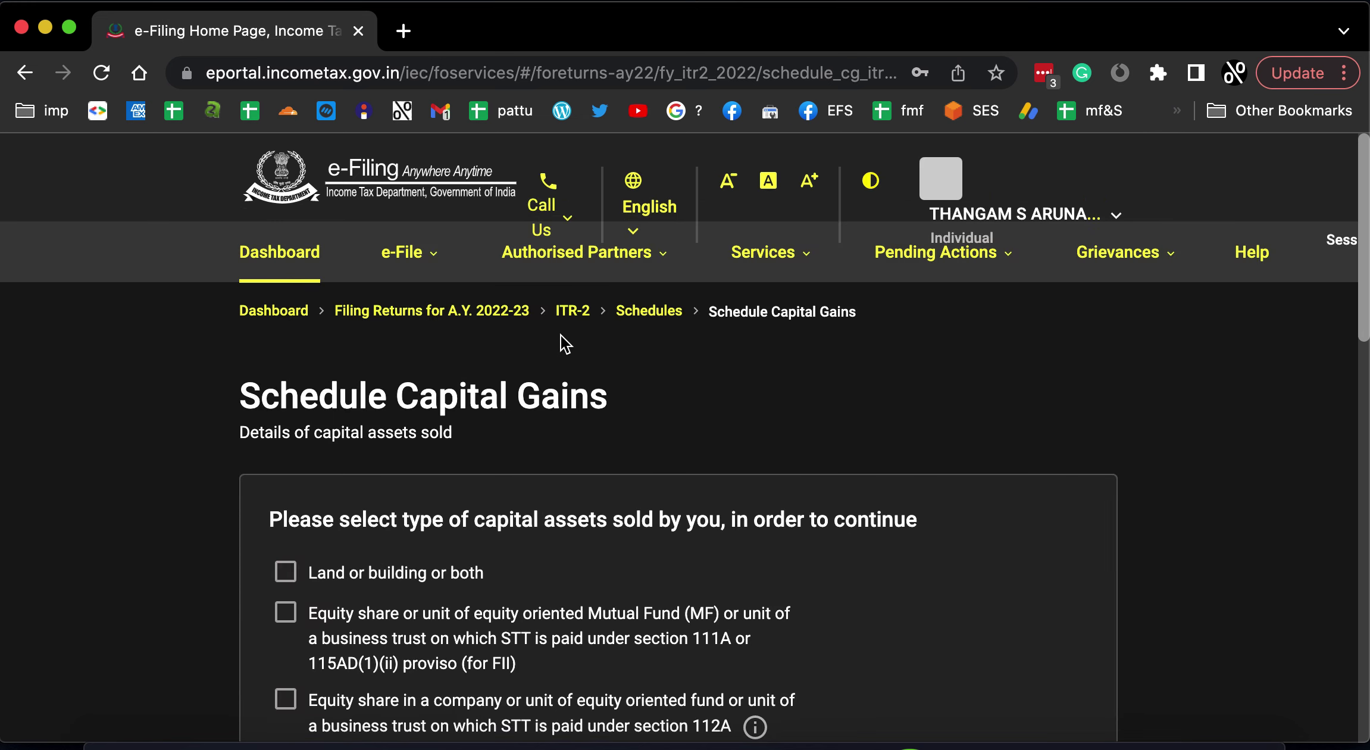
{"action": "left_click", "coordinate": [269, 1]}
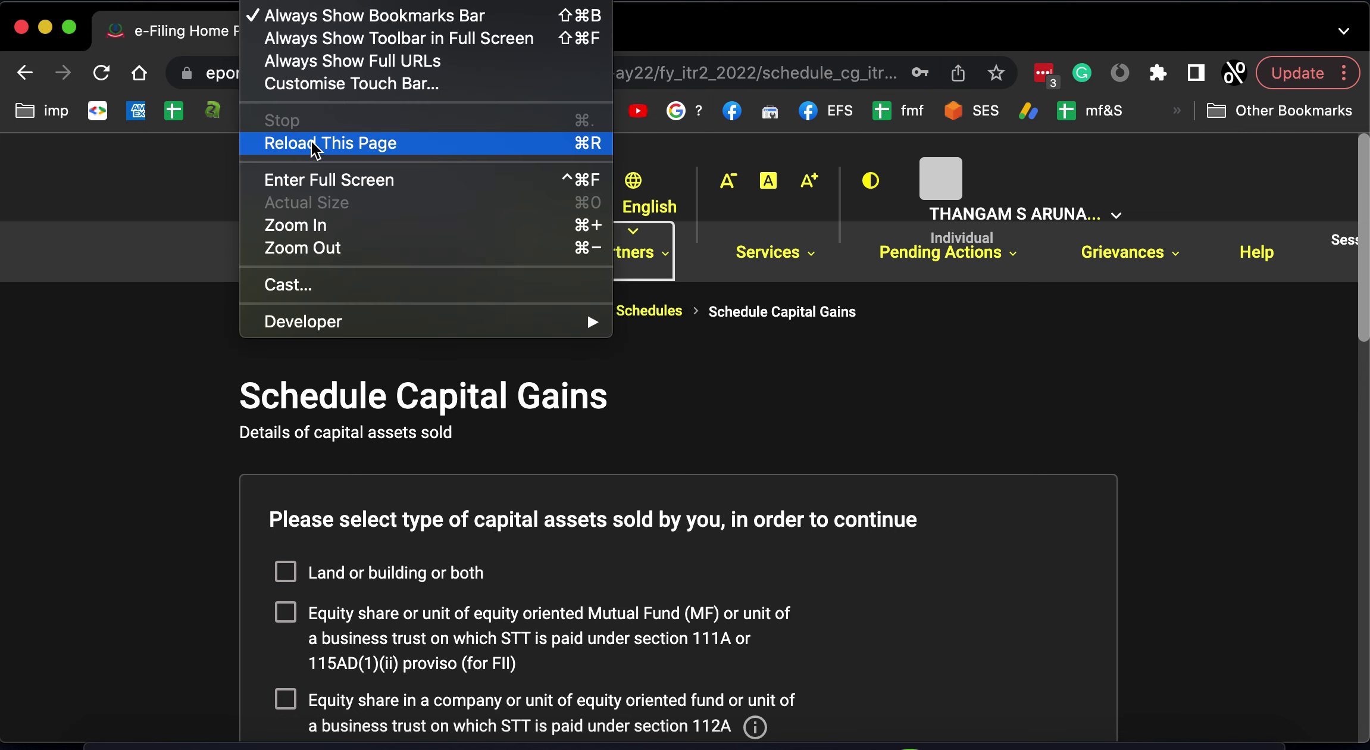
{"action": "left_click", "coordinate": [314, 179]}
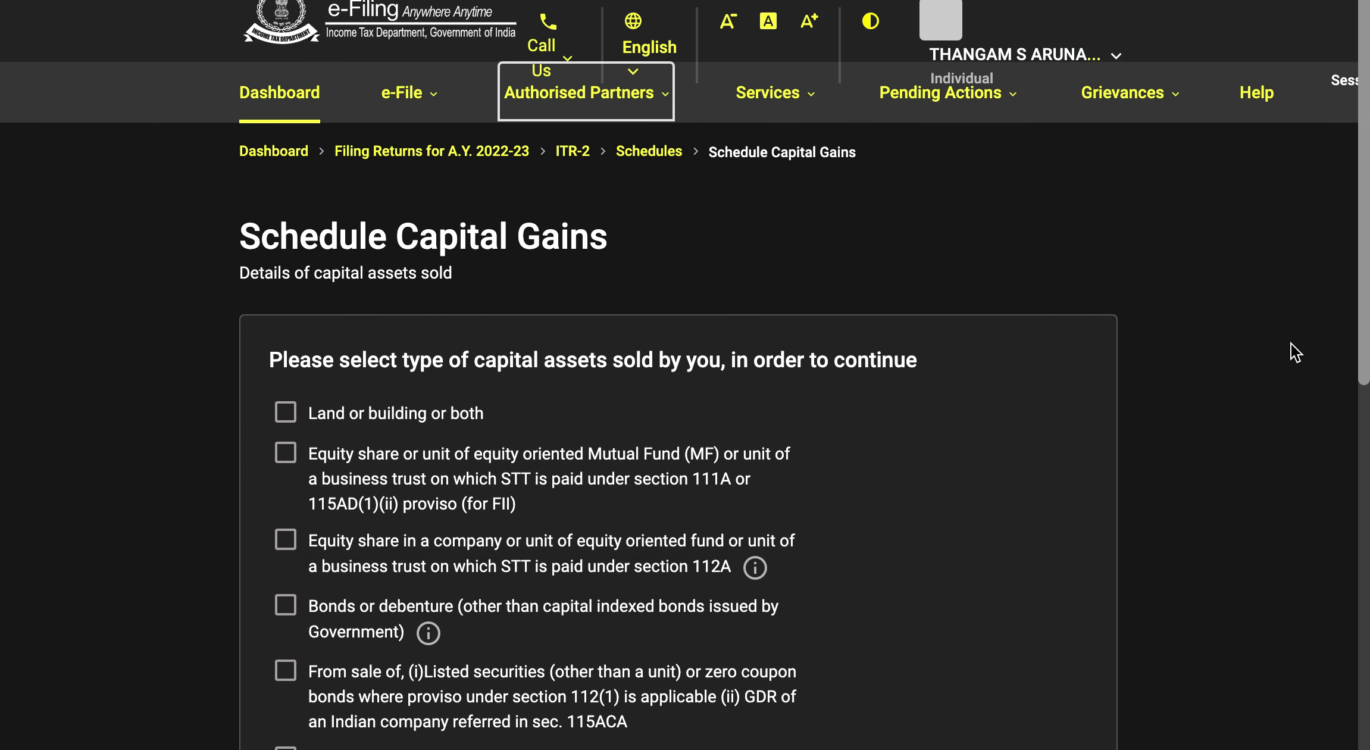
Step: Select STT-paid equity under section 111A, STT-paid equity under section 112A and assets other than the listed items as asset types, and continue
{"action": "scroll", "coordinate": [1363, 250], "scroll_direction": "down", "scroll_amount": 3}
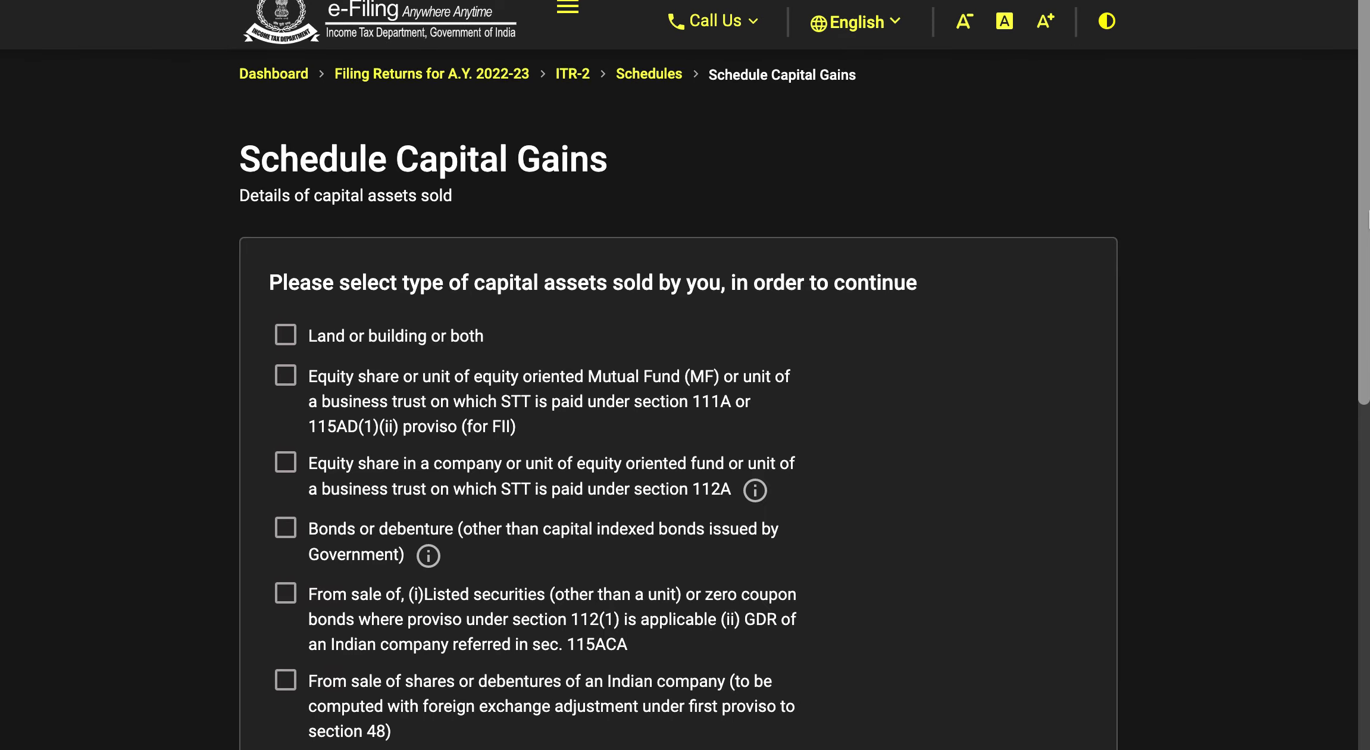
{"action": "scroll", "coordinate": [1364, 273], "scroll_direction": "down", "scroll_amount": 1}
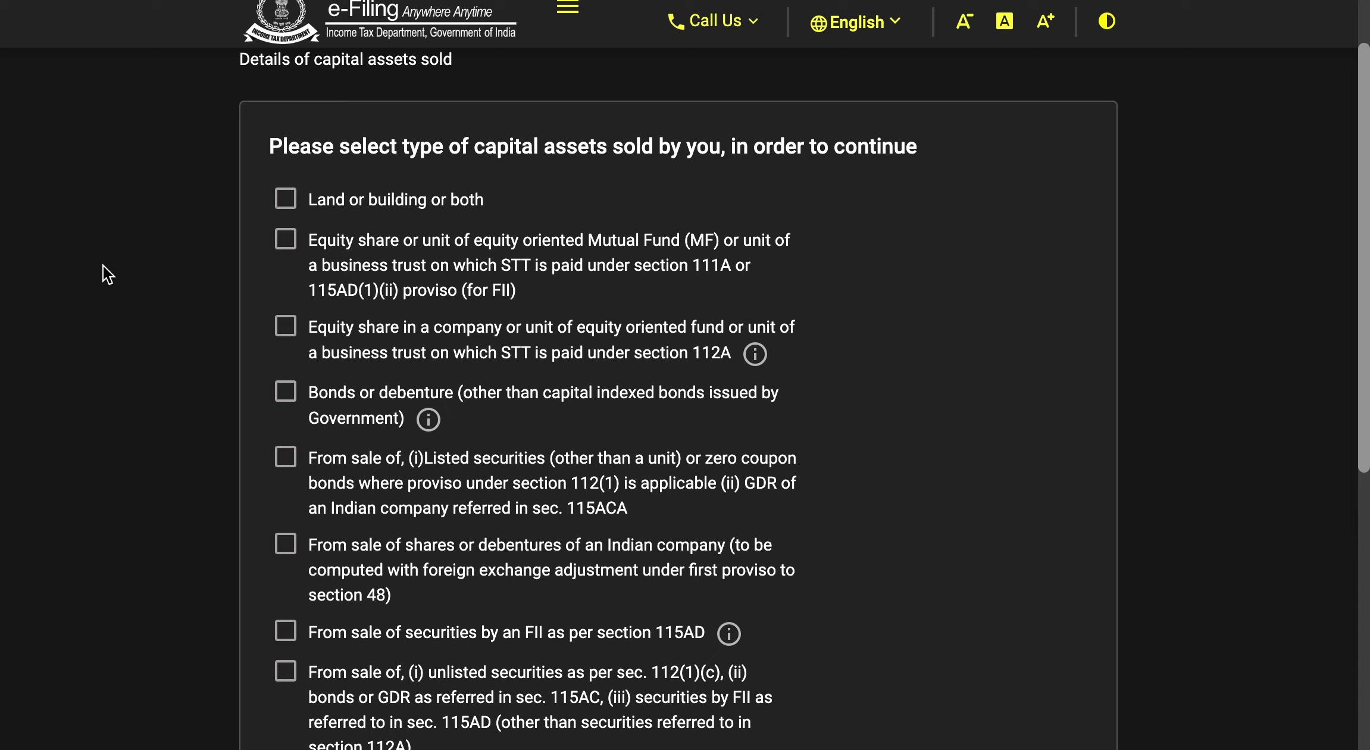
{"action": "left_click", "coordinate": [285, 240]}
{"action": "left_click", "coordinate": [287, 327]}
{"action": "scroll", "coordinate": [1362, 296], "scroll_direction": "down", "scroll_amount": 2}
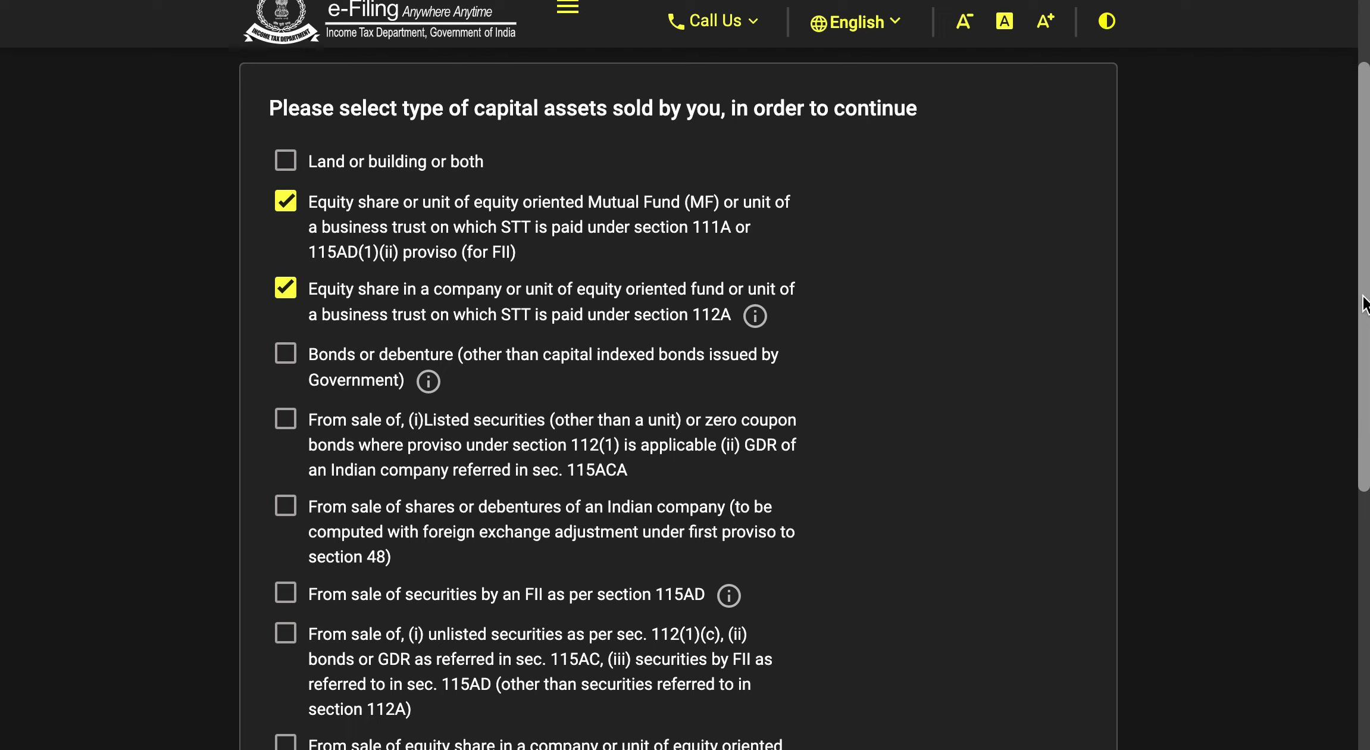
{"action": "left_click_drag", "start_coordinate": [1364, 304], "coordinate": [1366, 430]}
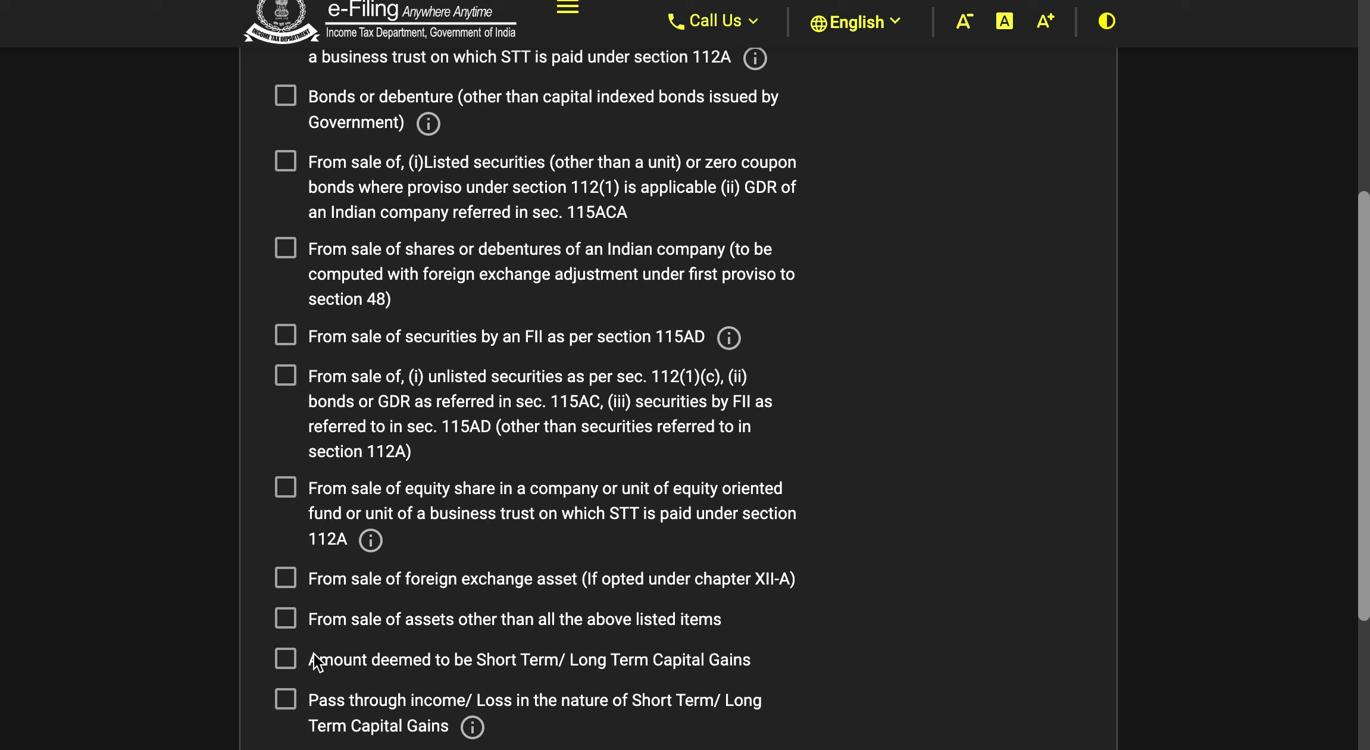
{"action": "left_click", "coordinate": [291, 624]}
{"action": "left_click_drag", "start_coordinate": [1367, 375], "coordinate": [1363, 521]}
{"action": "left_click", "coordinate": [1041, 643]}
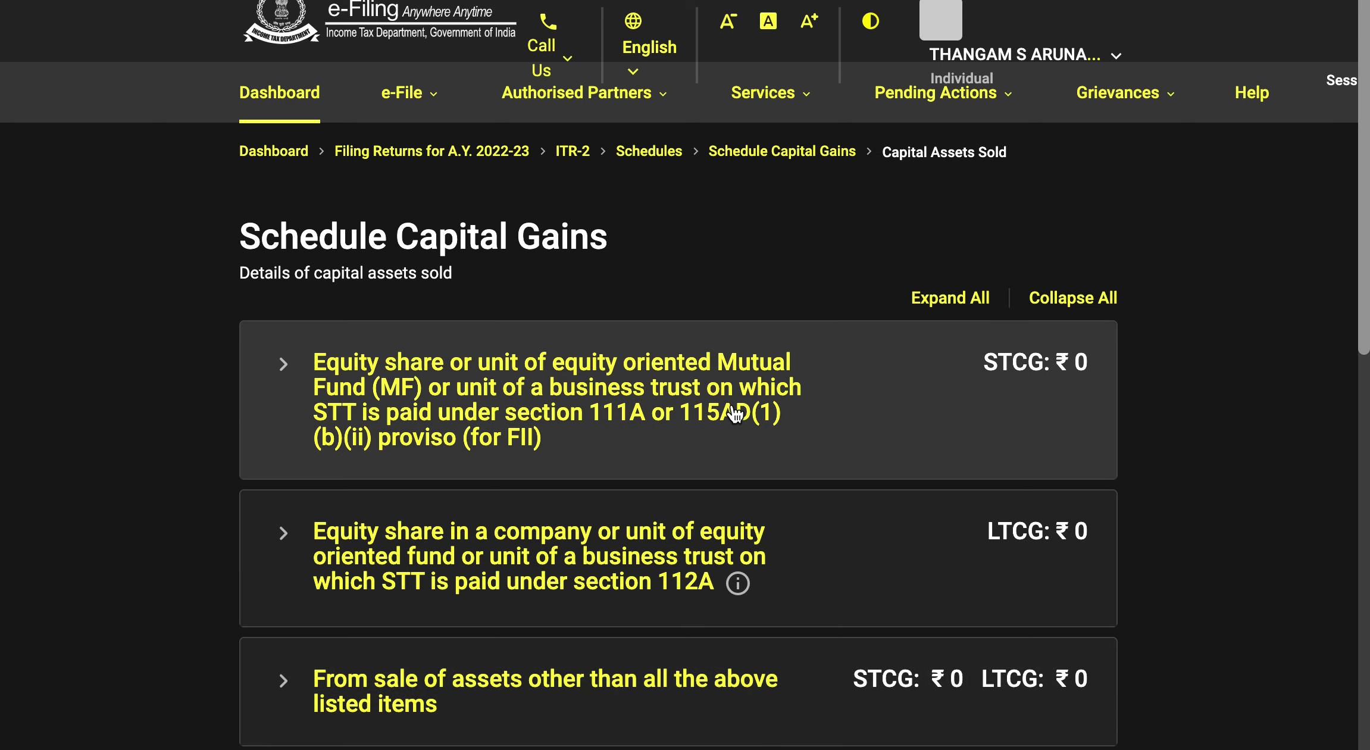
Step: Start adding details for the STT-paid equity share or equity mutual fund entry and choose Section 111A
{"action": "left_click", "coordinate": [736, 415]}
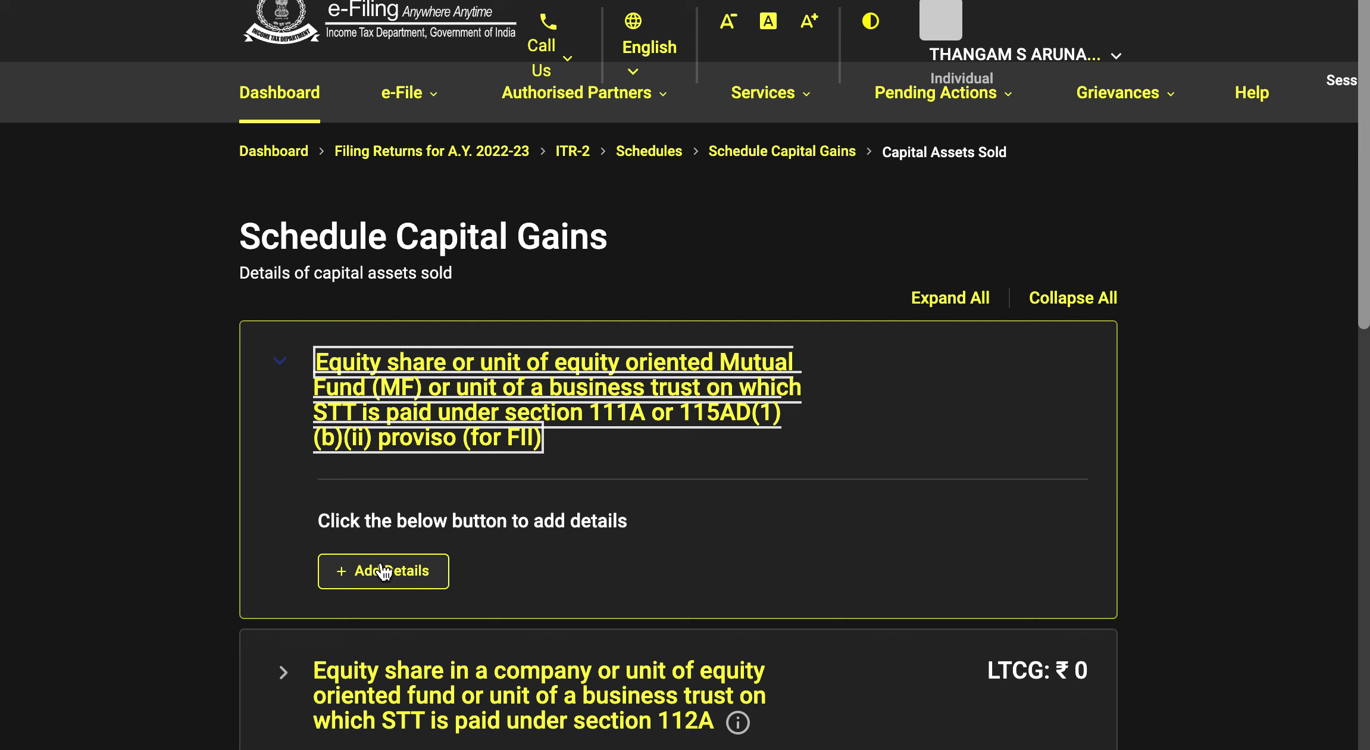
{"action": "left_click", "coordinate": [379, 571]}
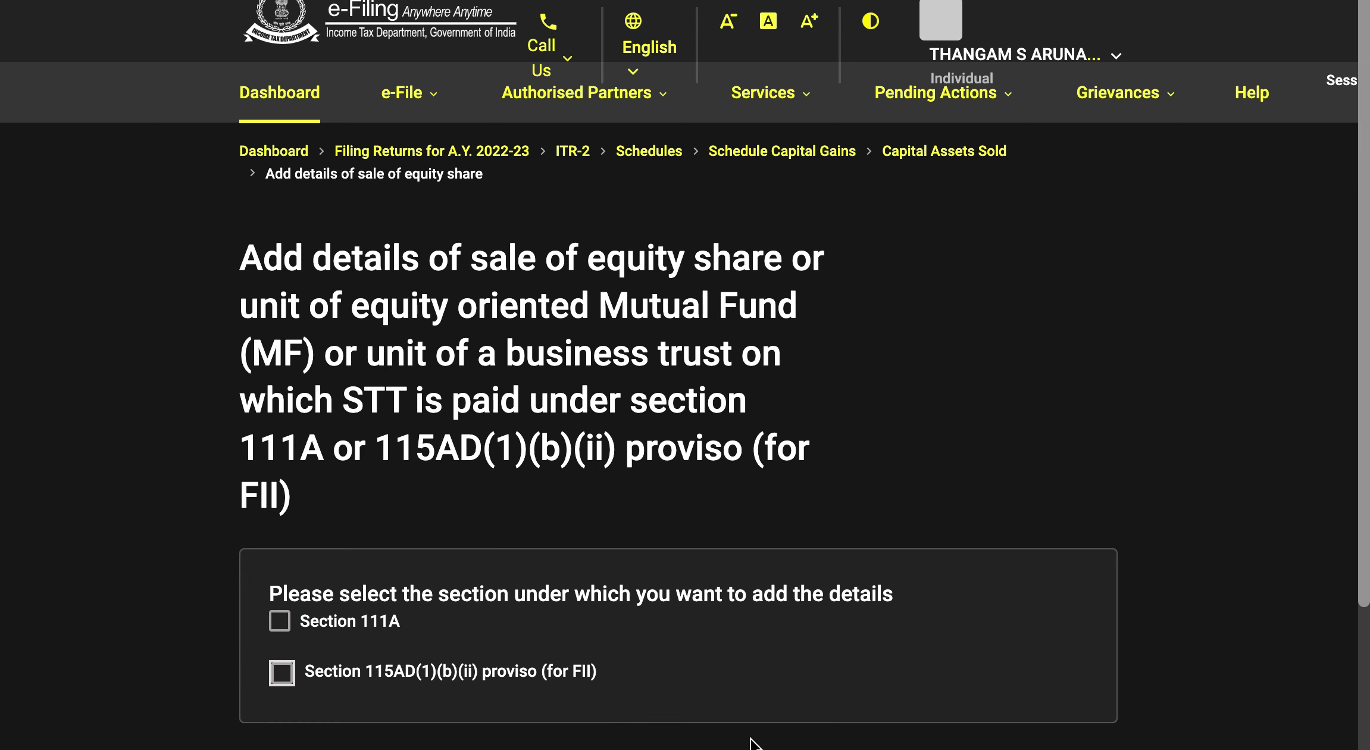
{"action": "left_click", "coordinate": [280, 624]}
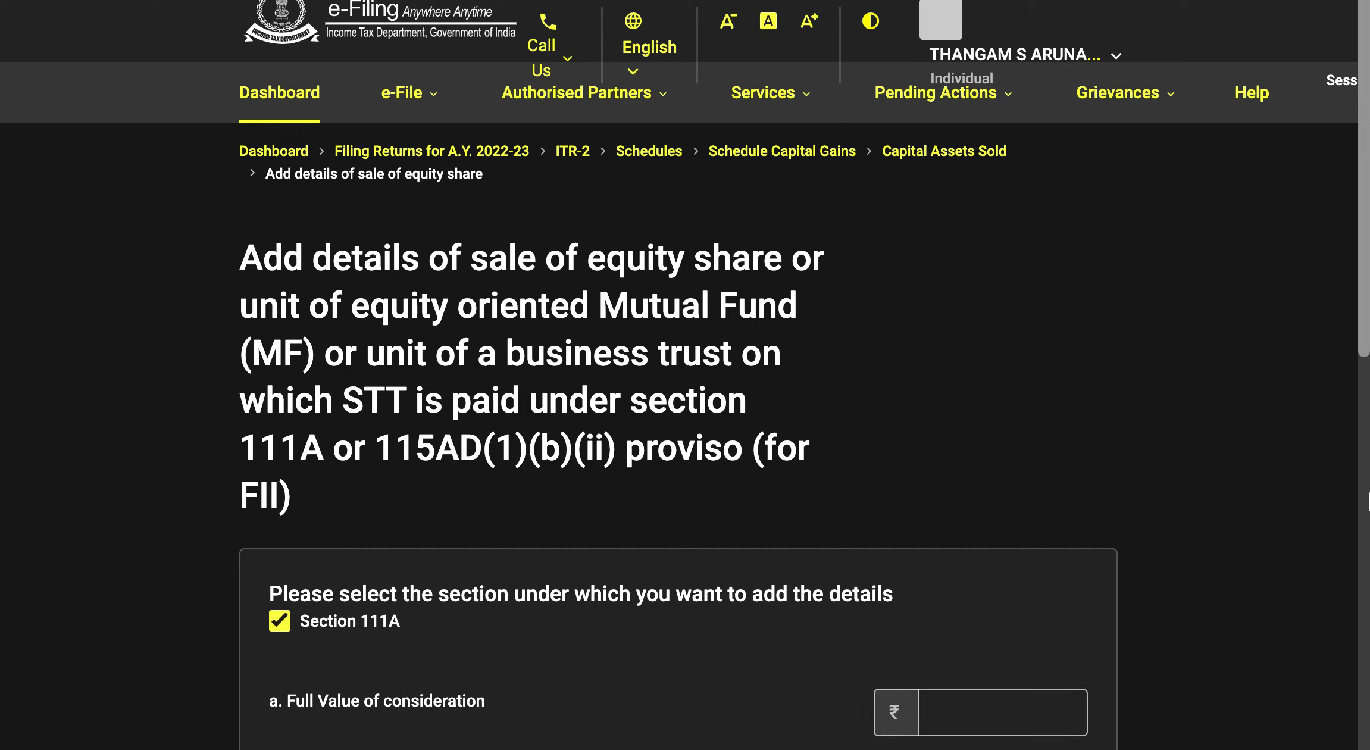
{"action": "left_click_drag", "start_coordinate": [1365, 308], "coordinate": [1354, 498]}
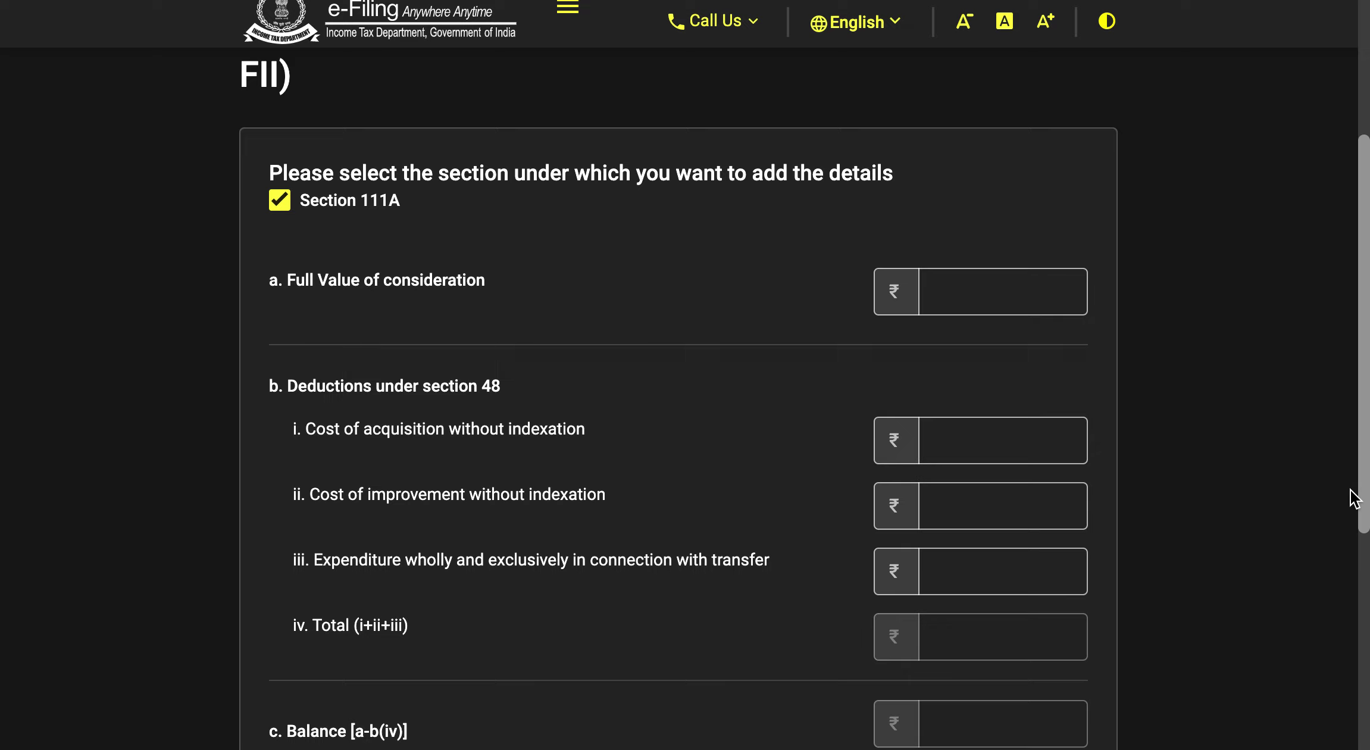
Step: Enter 1,001 as the full value of consideration, 100 as cost of acquisition without indexation and 1 as transfer expenditure
{"action": "left_click", "coordinate": [1041, 285]}
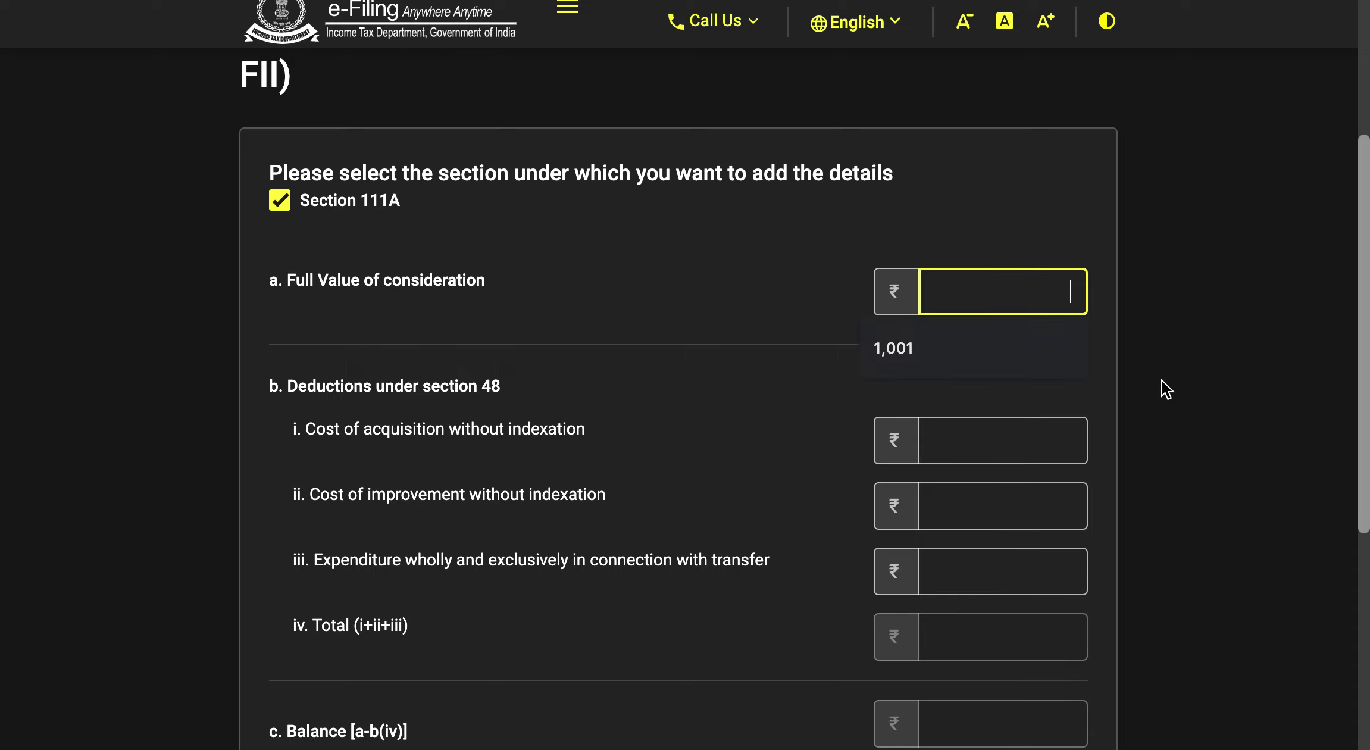
{"action": "left_click", "coordinate": [1028, 354]}
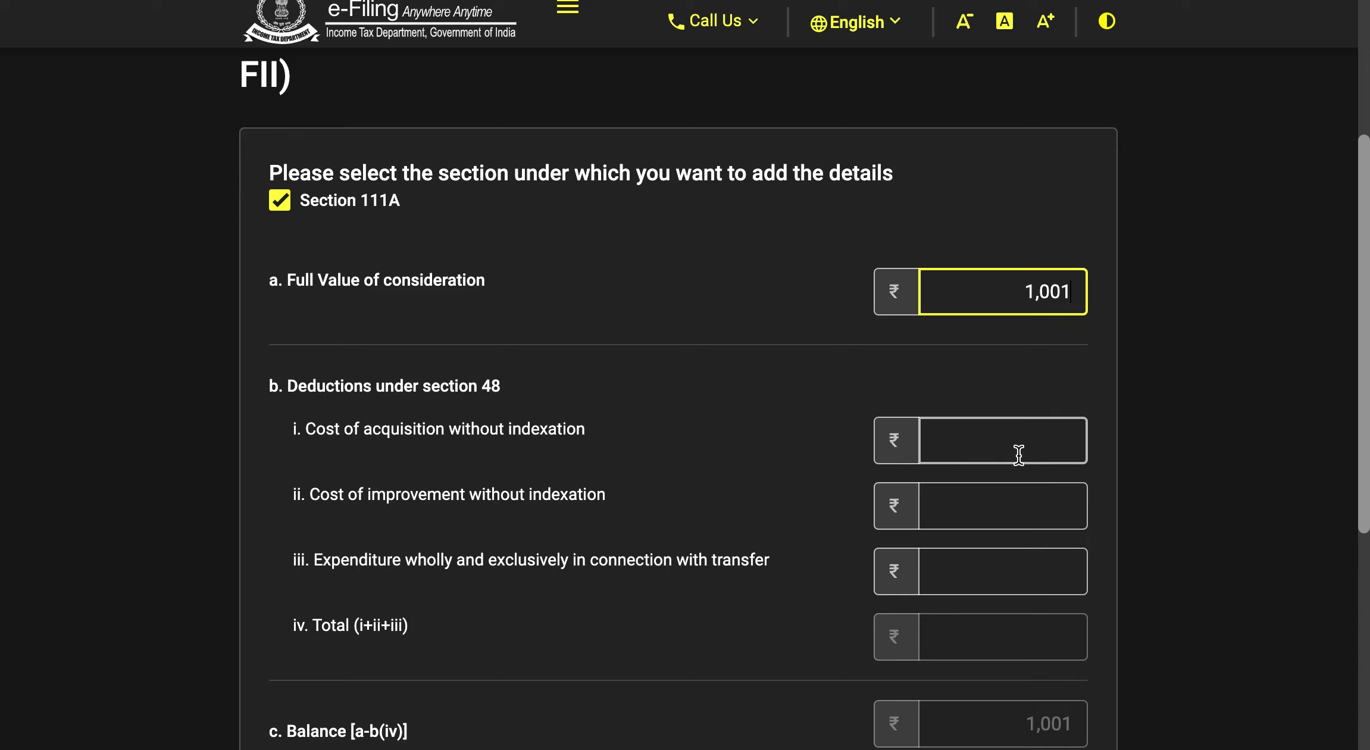
{"action": "left_click", "coordinate": [1040, 444]}
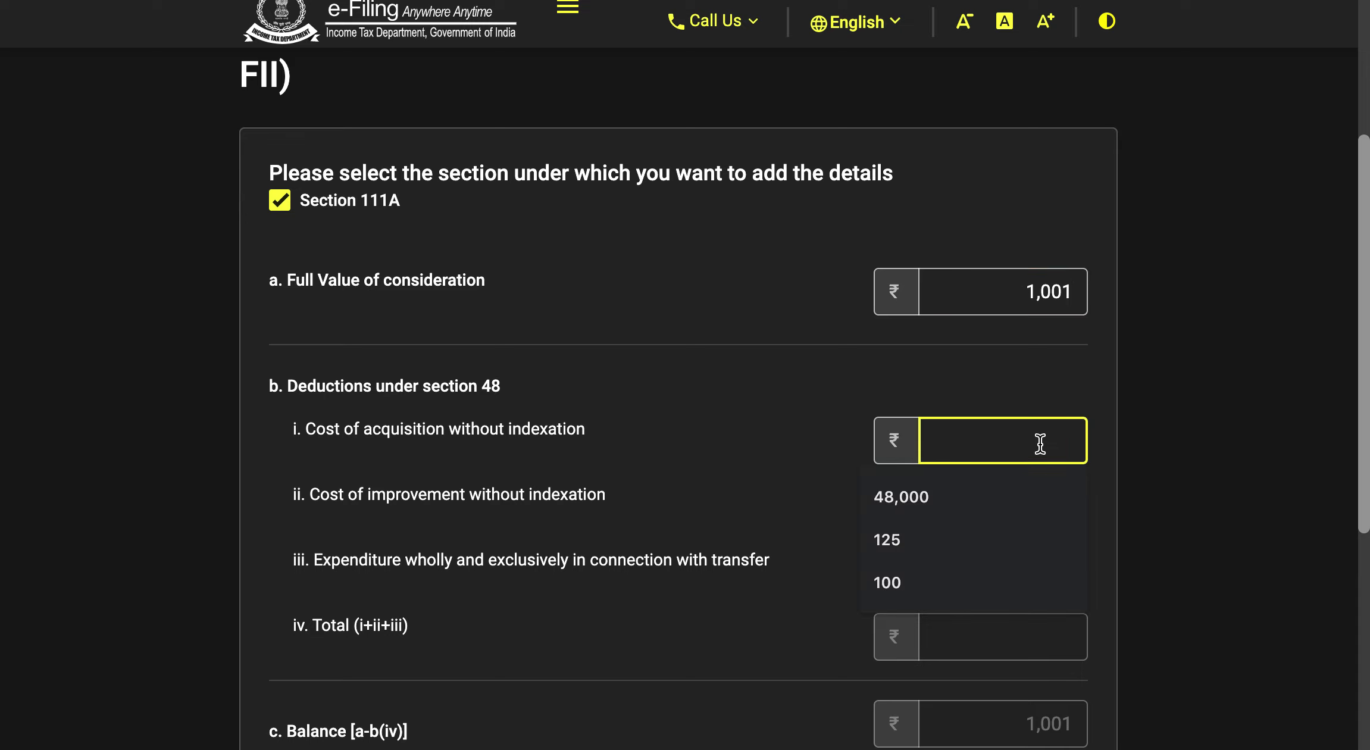
{"action": "left_click", "coordinate": [983, 577]}
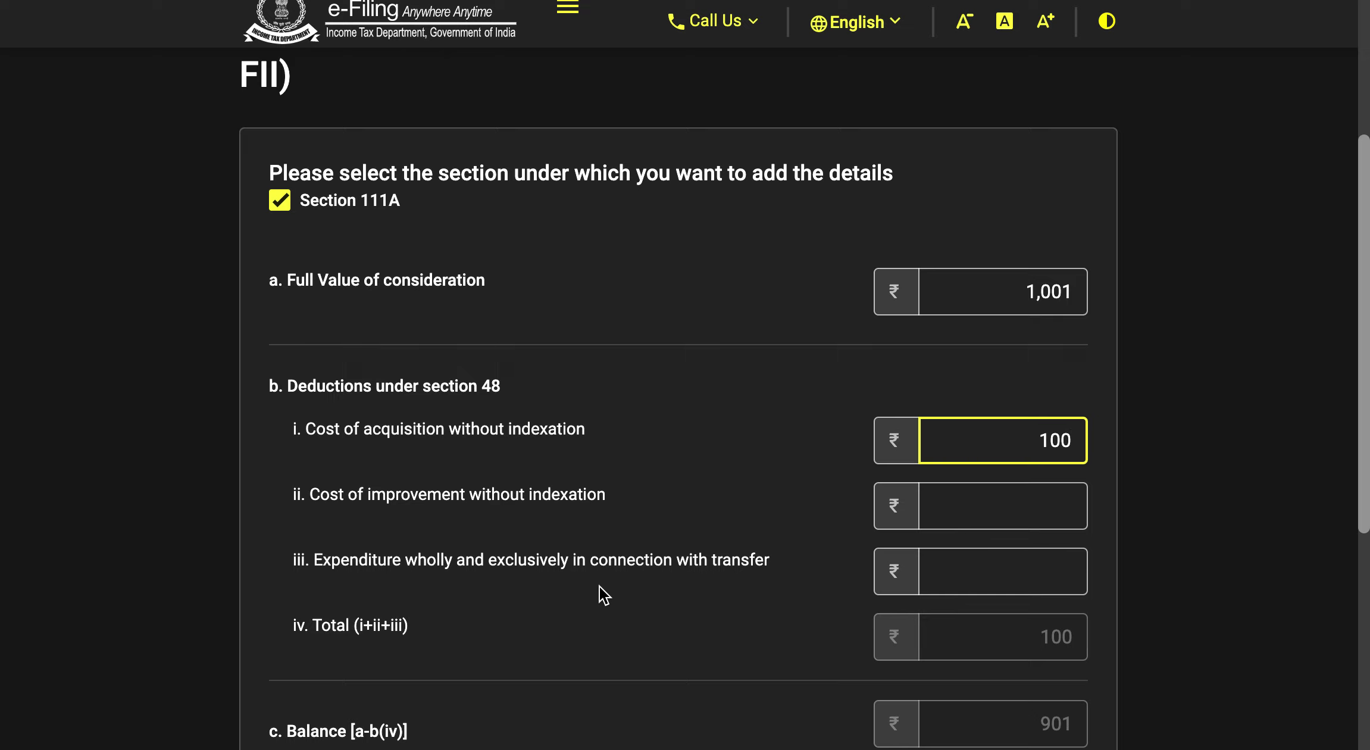
{"action": "left_click", "coordinate": [1045, 571]}
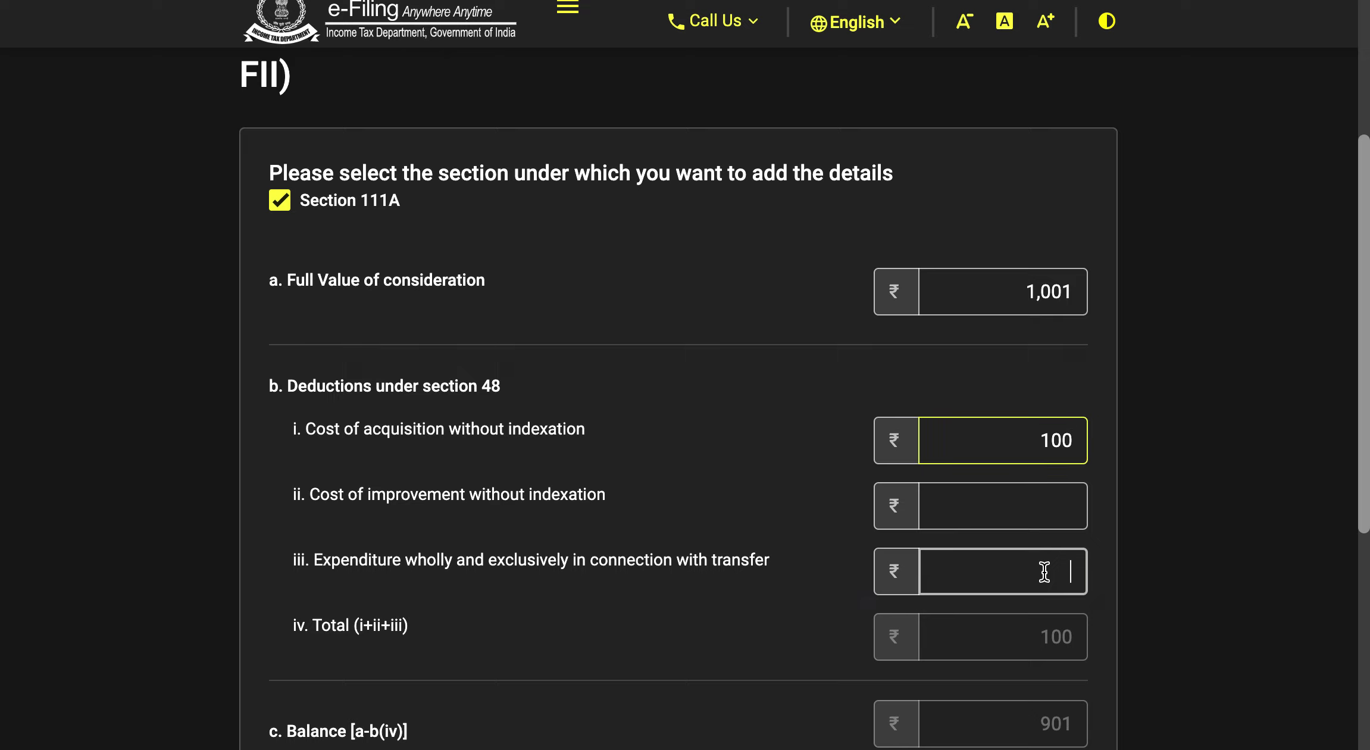
{"action": "left_click", "coordinate": [997, 631]}
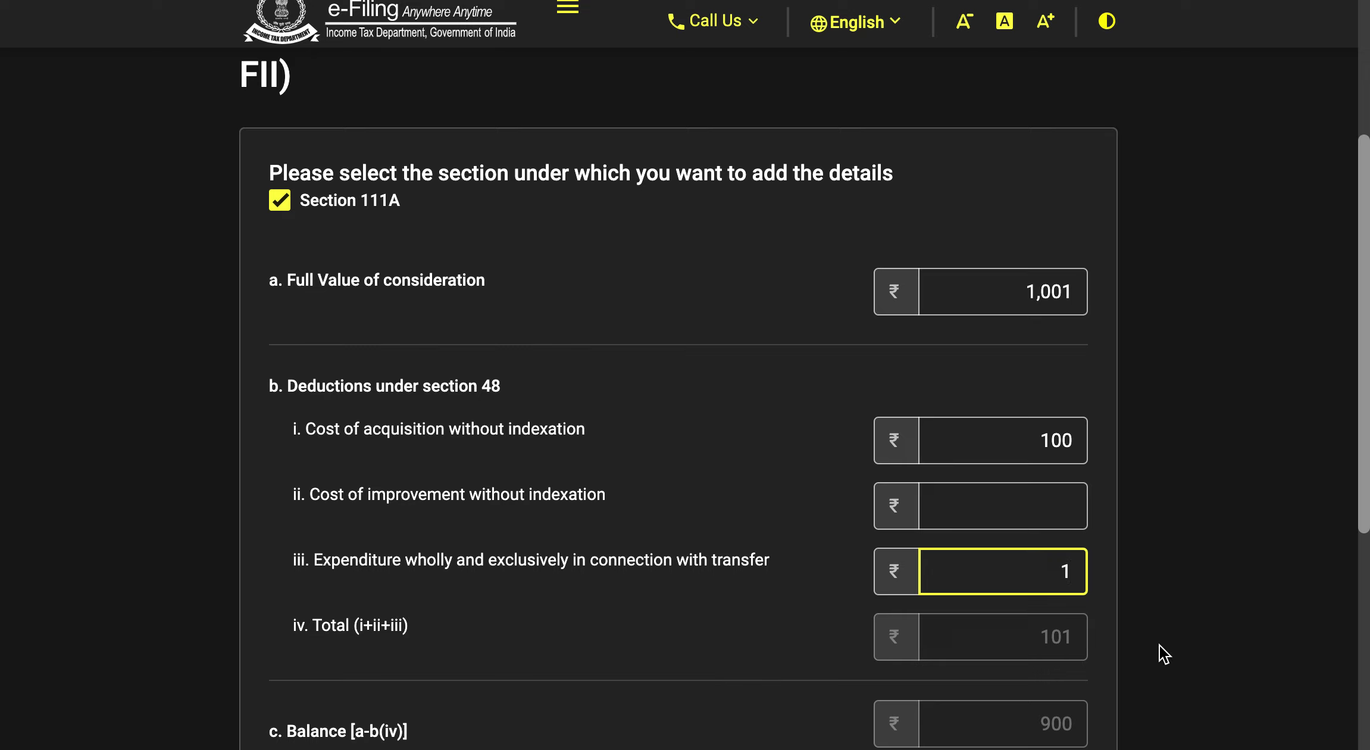
Step: Review the rest of the Section 111A form and add the entry to the capital gains schedule
{"action": "scroll", "coordinate": [1367, 393], "scroll_direction": "down", "scroll_amount": 2}
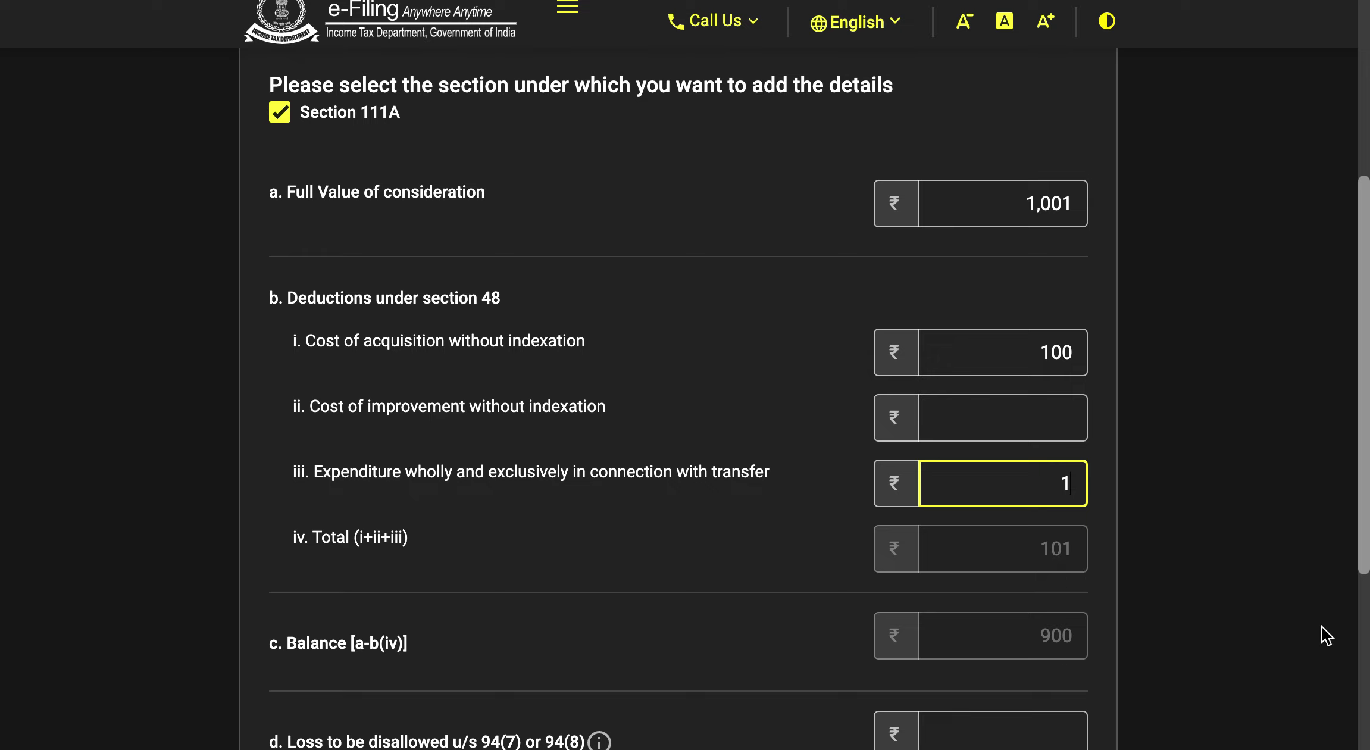
{"action": "mouse_move", "coordinate": [1364, 407]}
{"action": "left_mouse_down"}
{"action": "mouse_move", "coordinate": [1368, 476]}
{"action": "mouse_move", "coordinate": [1366, 392]}
{"action": "left_mouse_up"}
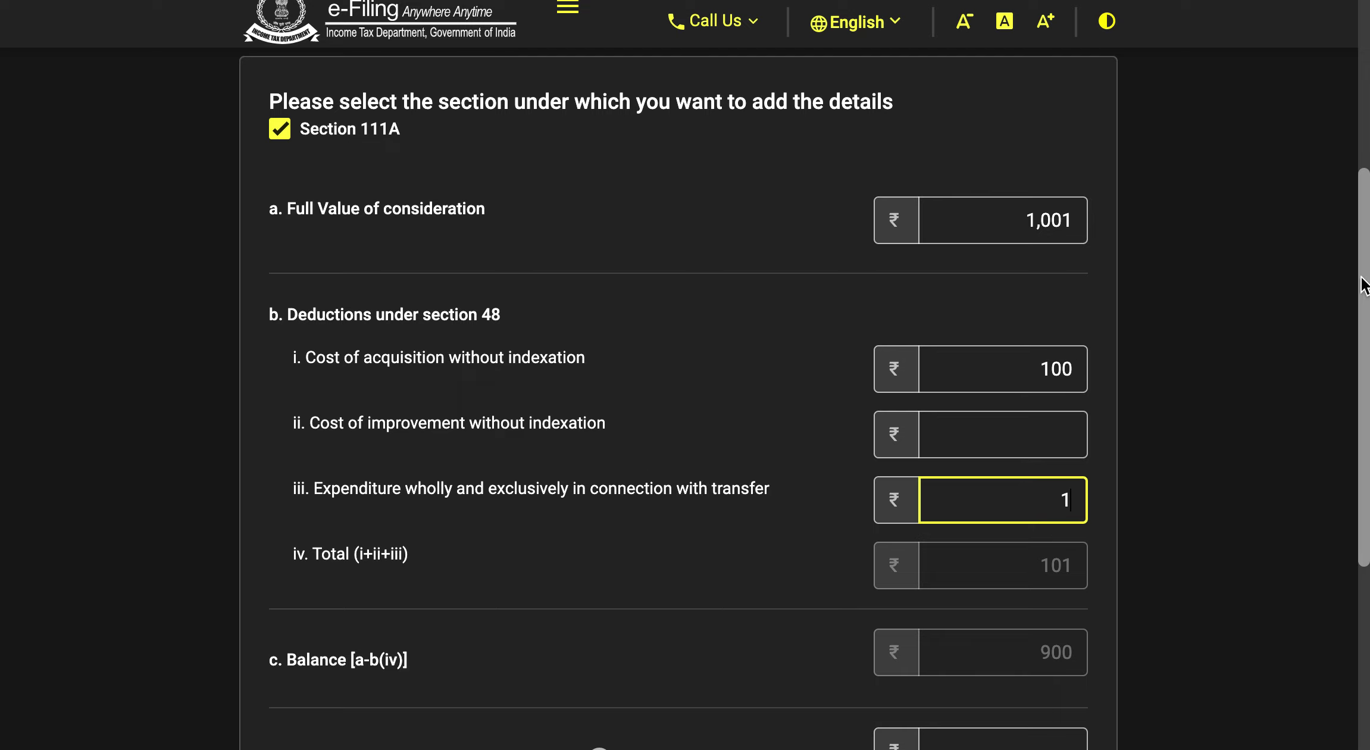
{"action": "left_click_drag", "start_coordinate": [1363, 292], "coordinate": [1366, 468]}
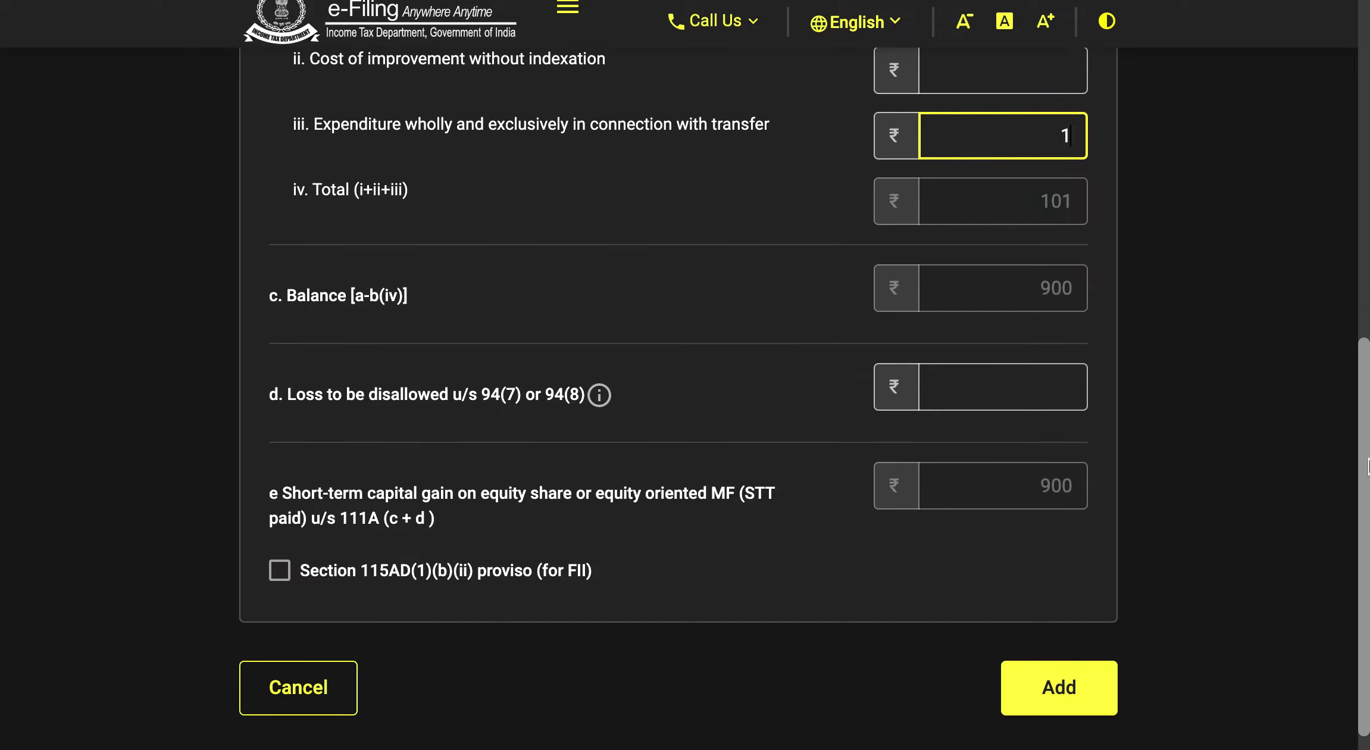
{"action": "left_click", "coordinate": [1077, 691]}
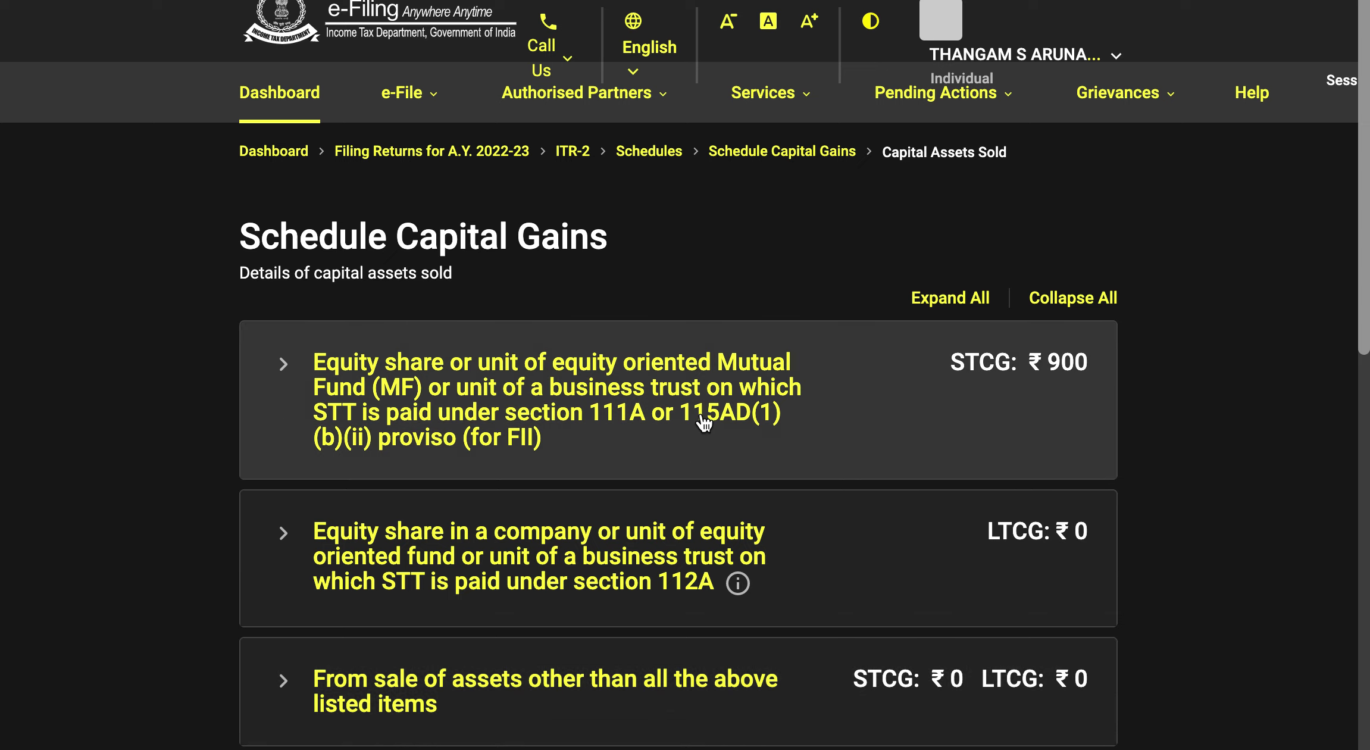
Step: Expand the saved section 111A equity entry, check its figures for Section 111A and Section 115AD, and collapse it
{"action": "left_click", "coordinate": [629, 413]}
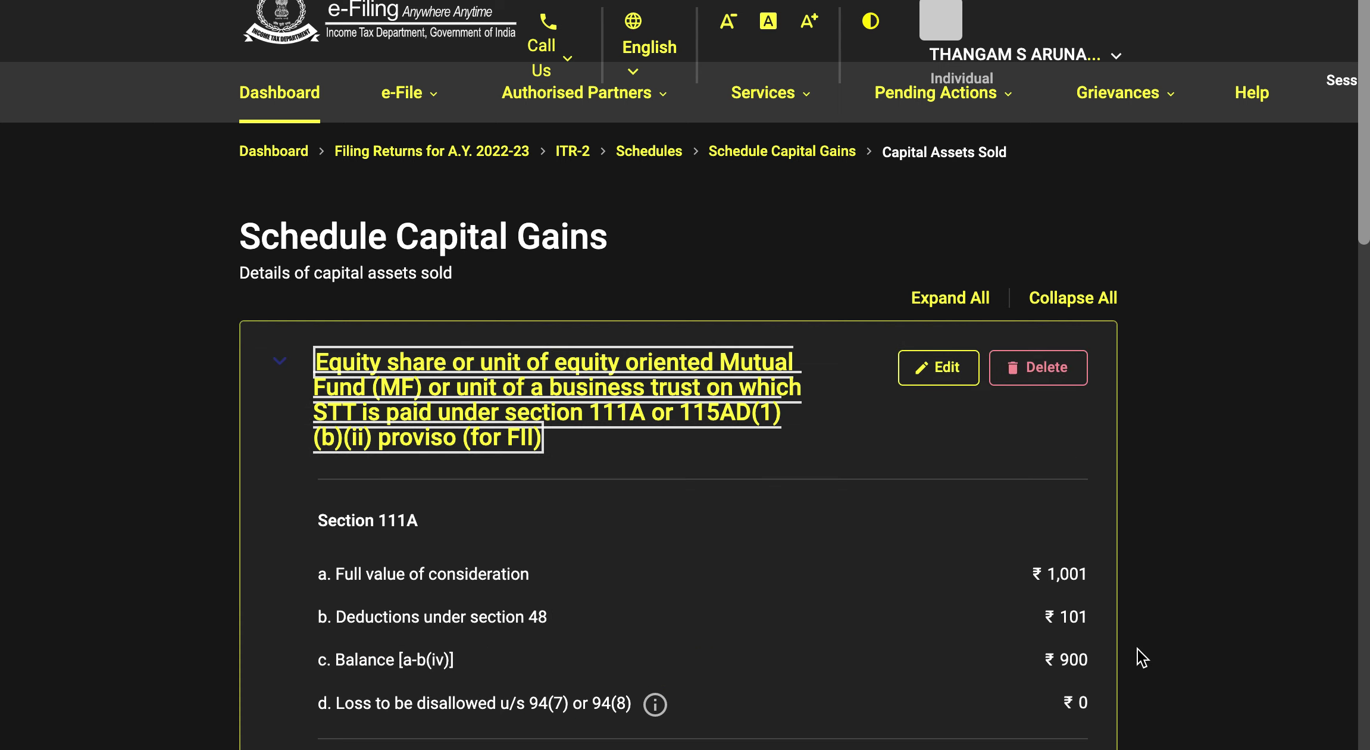
{"action": "scroll", "coordinate": [560, 709], "scroll_direction": "down", "scroll_amount": 3}
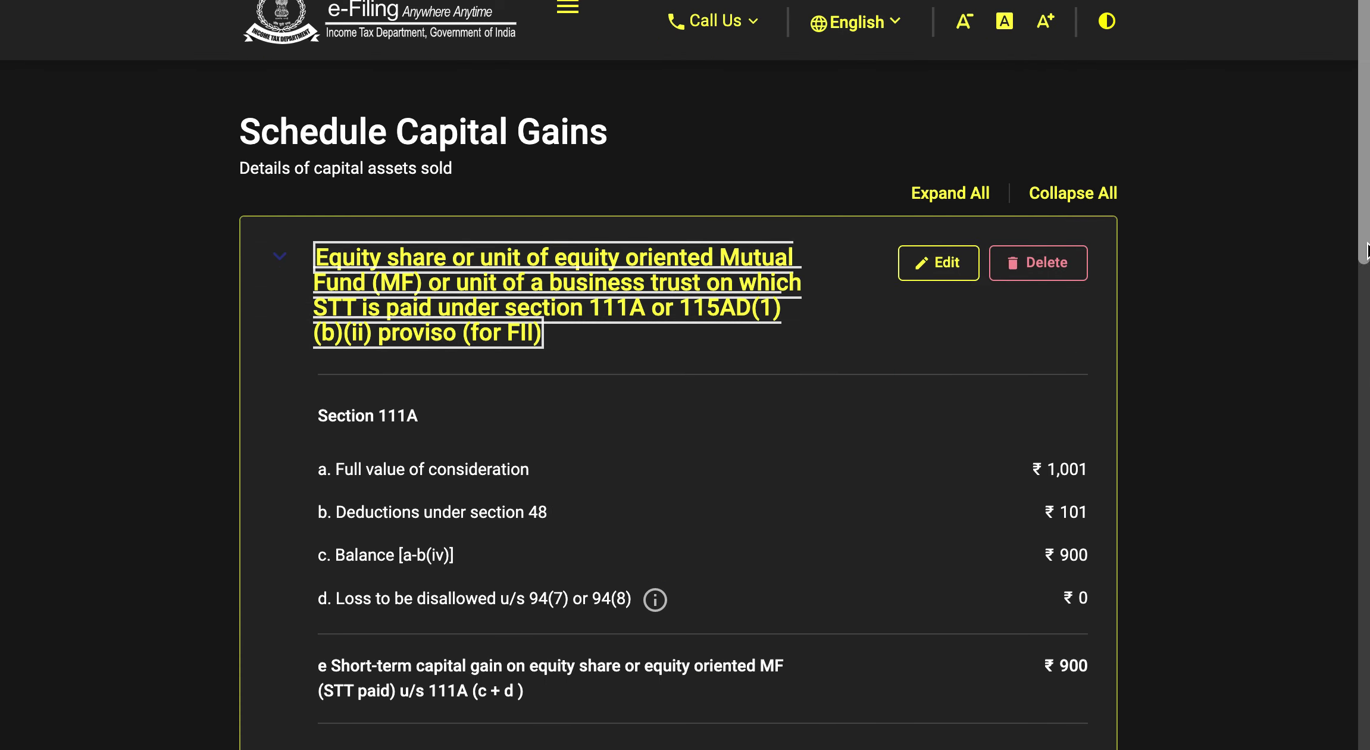
{"action": "left_click_drag", "start_coordinate": [1355, 230], "coordinate": [1310, 381]}
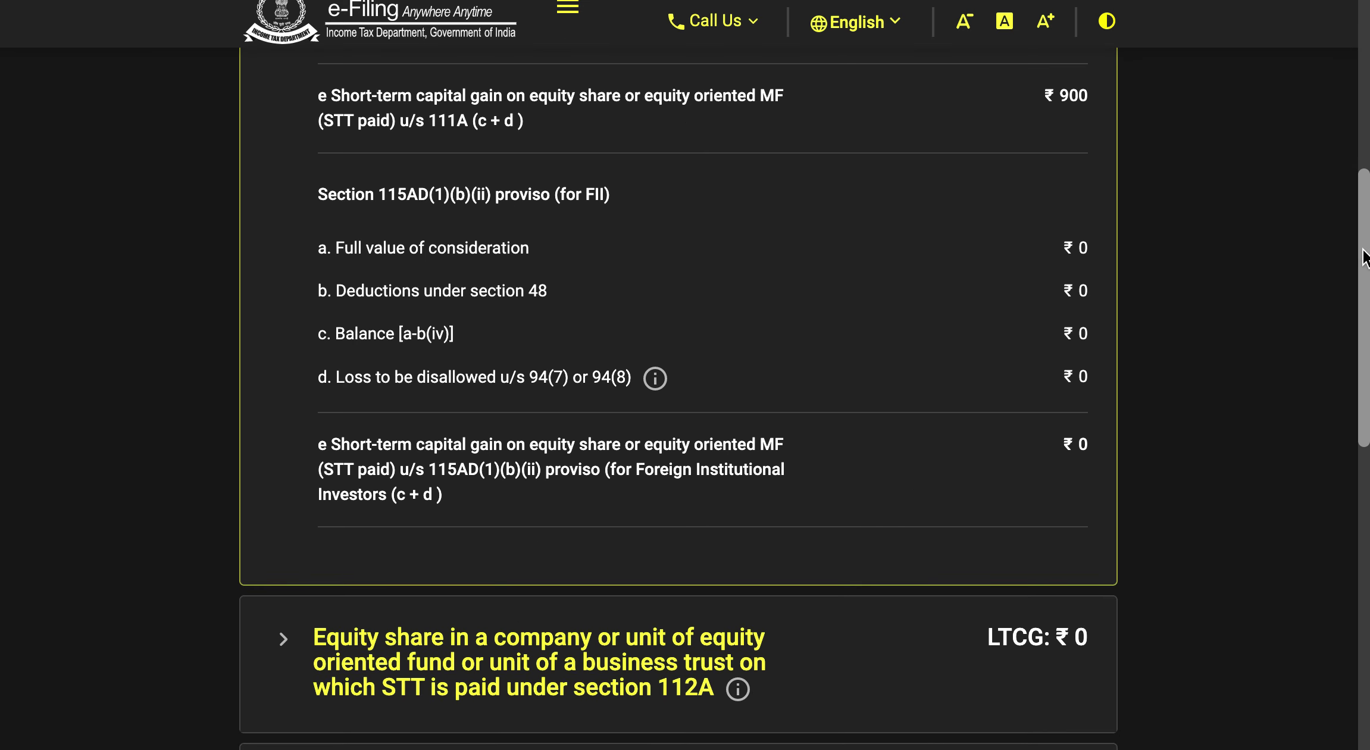
{"action": "scroll", "coordinate": [1364, 253], "scroll_direction": "up", "scroll_amount": 5}
{"action": "scroll", "coordinate": [1318, 125], "scroll_direction": "up", "scroll_amount": 1}
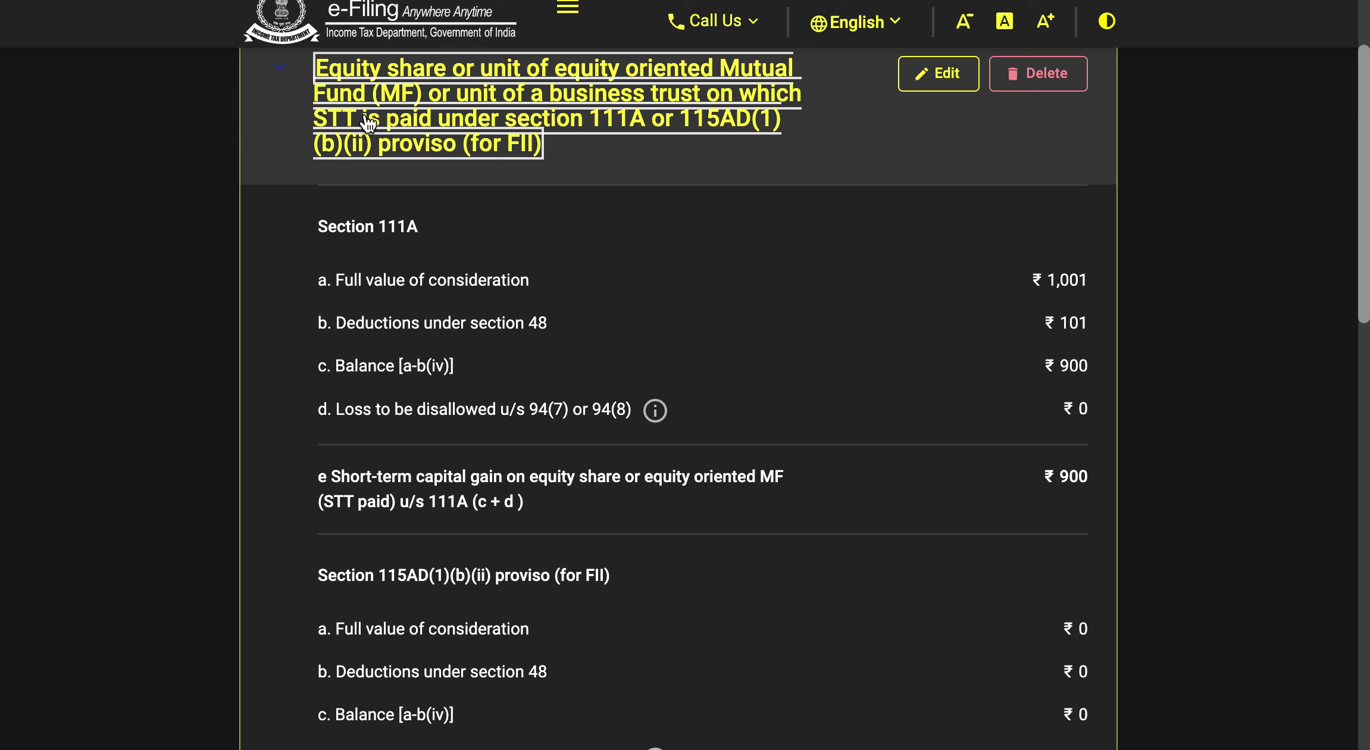
{"action": "left_click", "coordinate": [357, 130]}
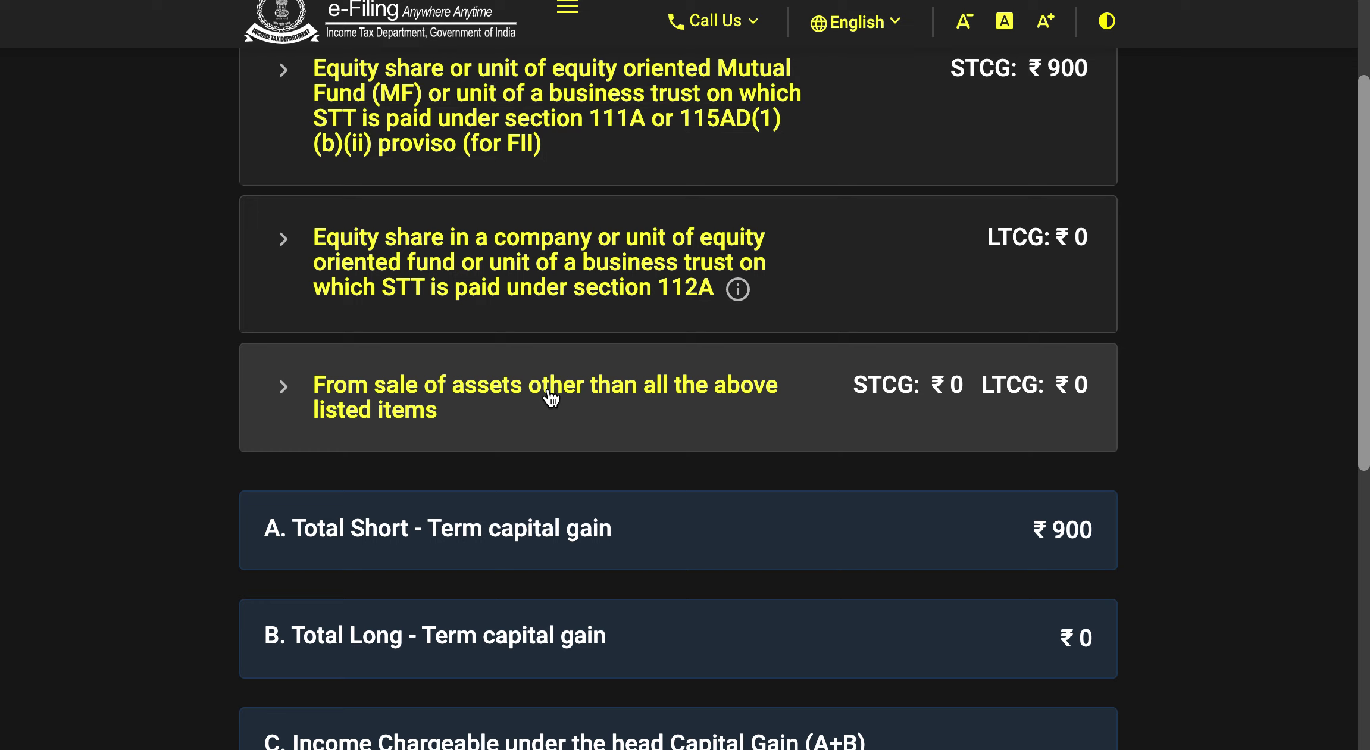
Step: Edit the entry for sale of assets other than the listed items and select Short-Term Capital Gain
{"action": "left_click", "coordinate": [551, 398]}
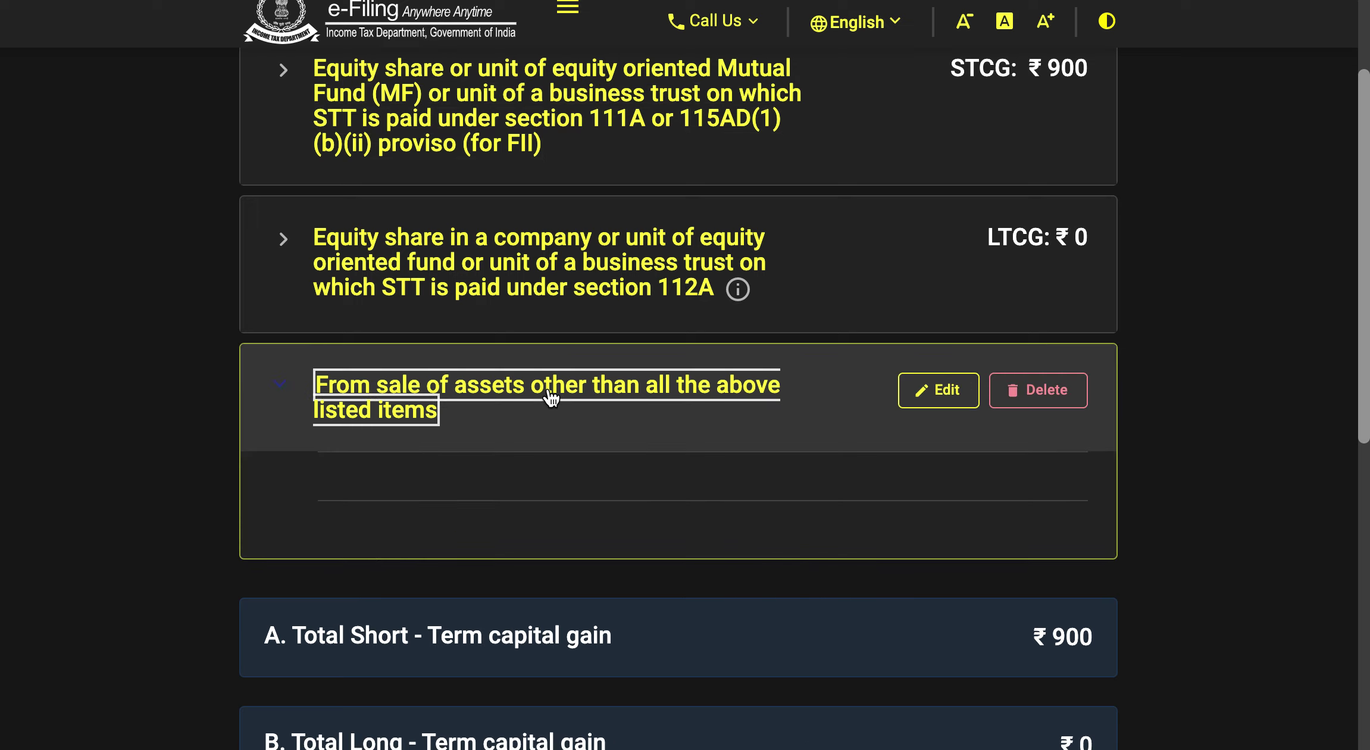
{"action": "left_click", "coordinate": [948, 394]}
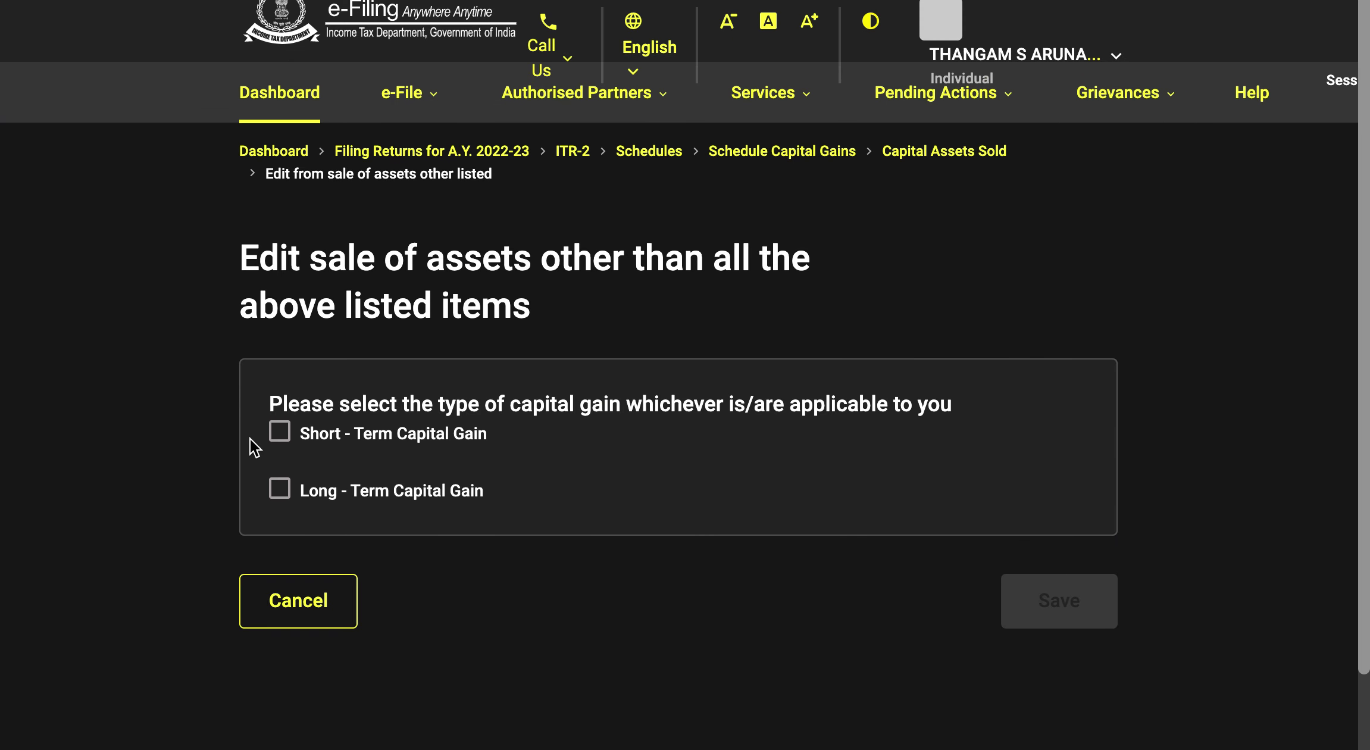
{"action": "left_click", "coordinate": [279, 431]}
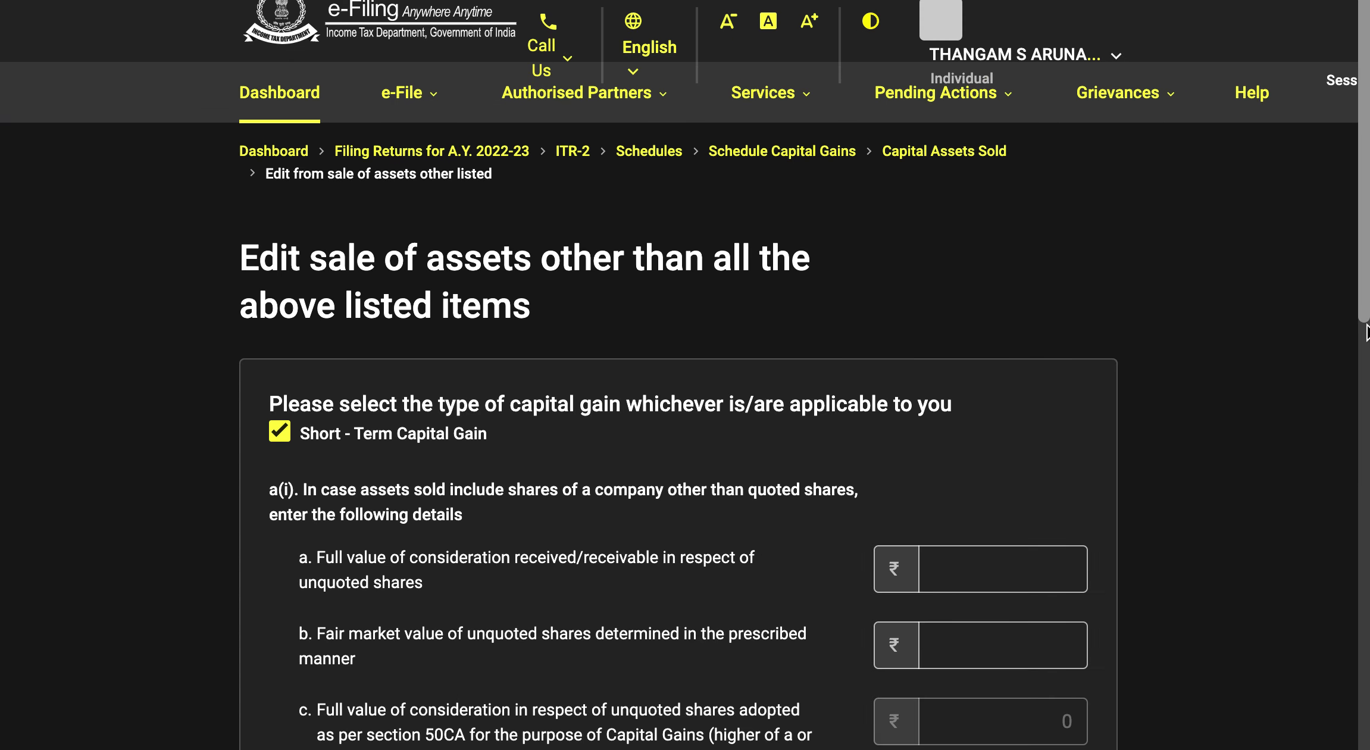
{"action": "scroll", "coordinate": [272, 491], "scroll_direction": "down", "scroll_amount": 8}
{"action": "scroll", "coordinate": [1284, 666], "scroll_direction": "down", "scroll_amount": 7}
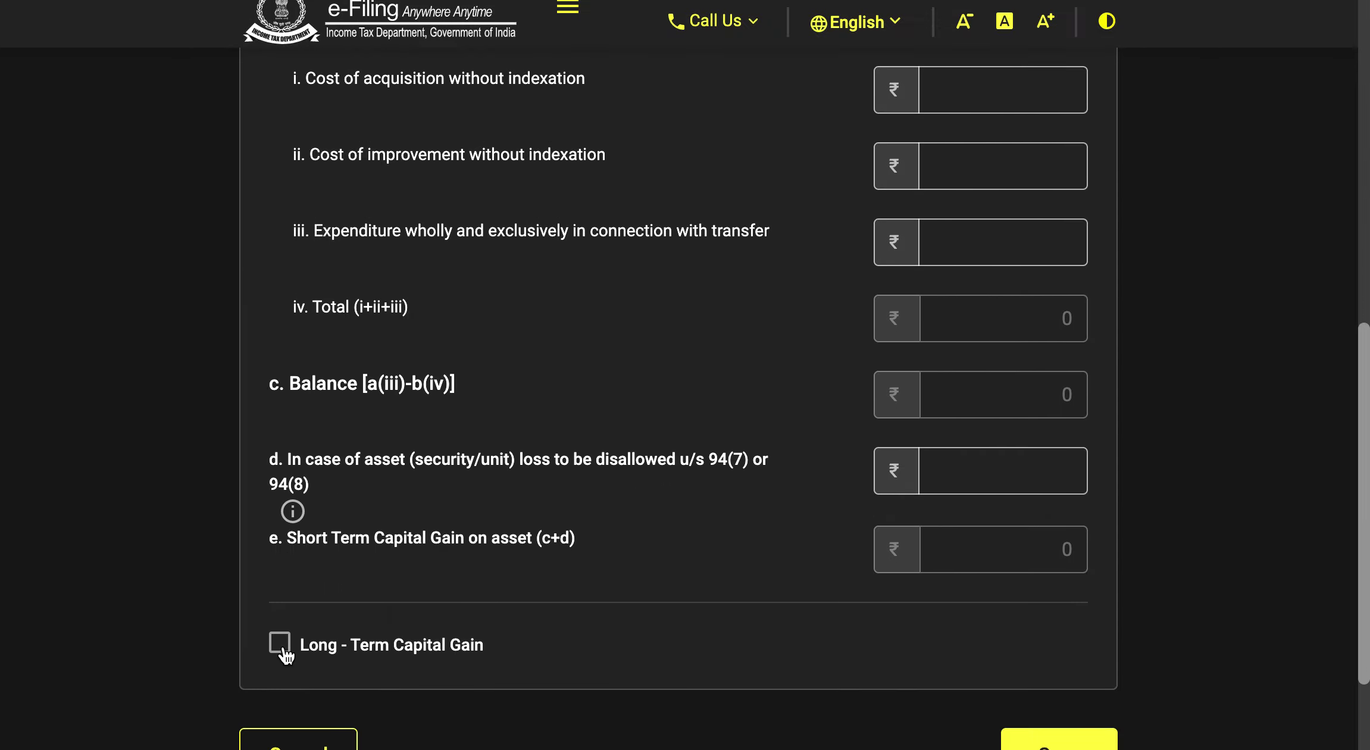
Step: Select Long-Term Capital Gain as well and enter 1,001 as the short-term full value of consideration for assets other than unquoted shares
{"action": "left_click", "coordinate": [286, 649]}
{"action": "left_click_drag", "start_coordinate": [1366, 417], "coordinate": [1367, 228]}
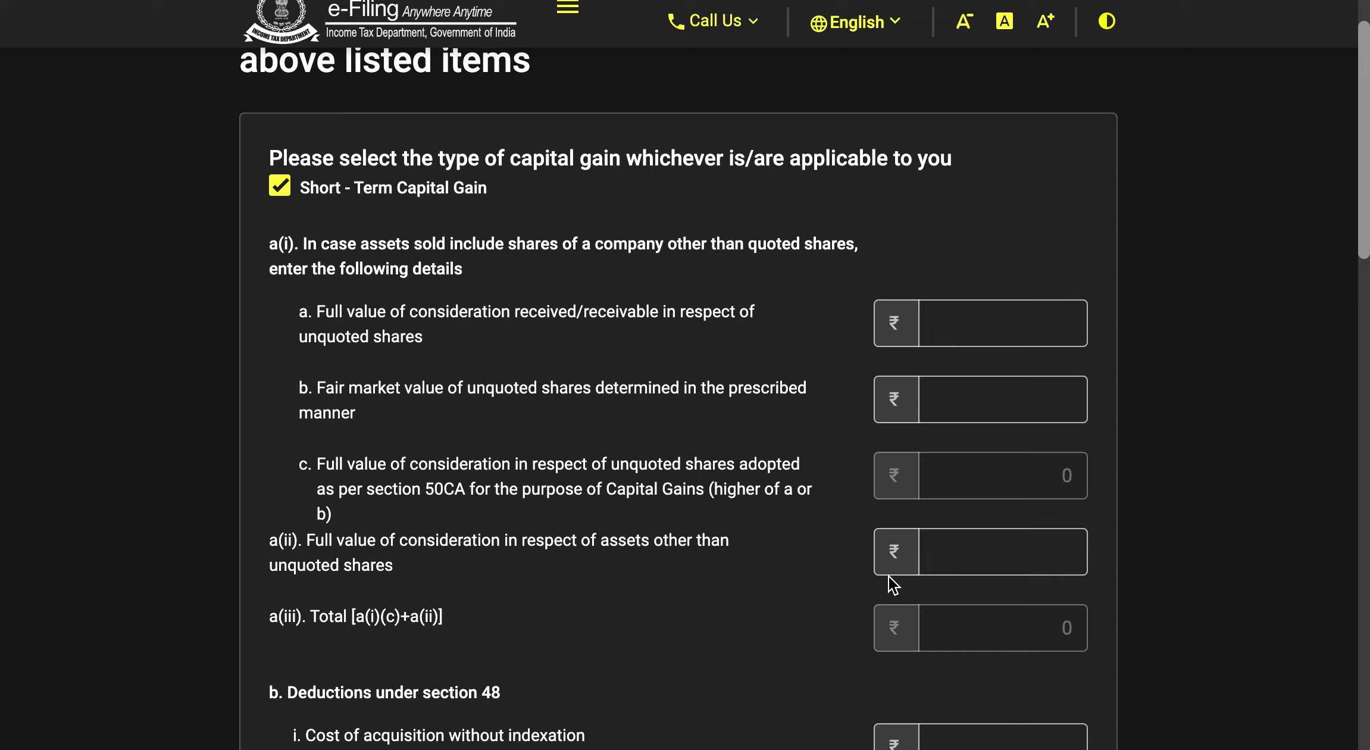
{"action": "left_click", "coordinate": [983, 560]}
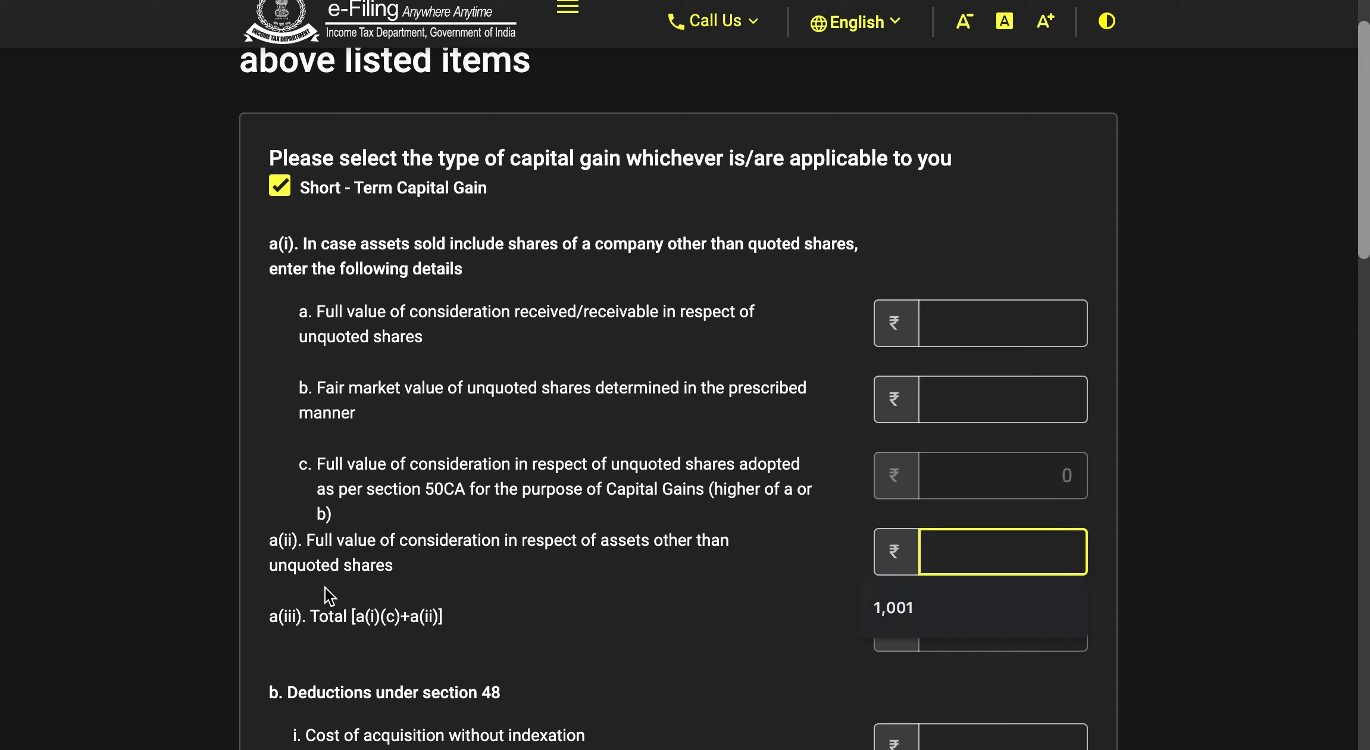
{"action": "left_click", "coordinate": [982, 605]}
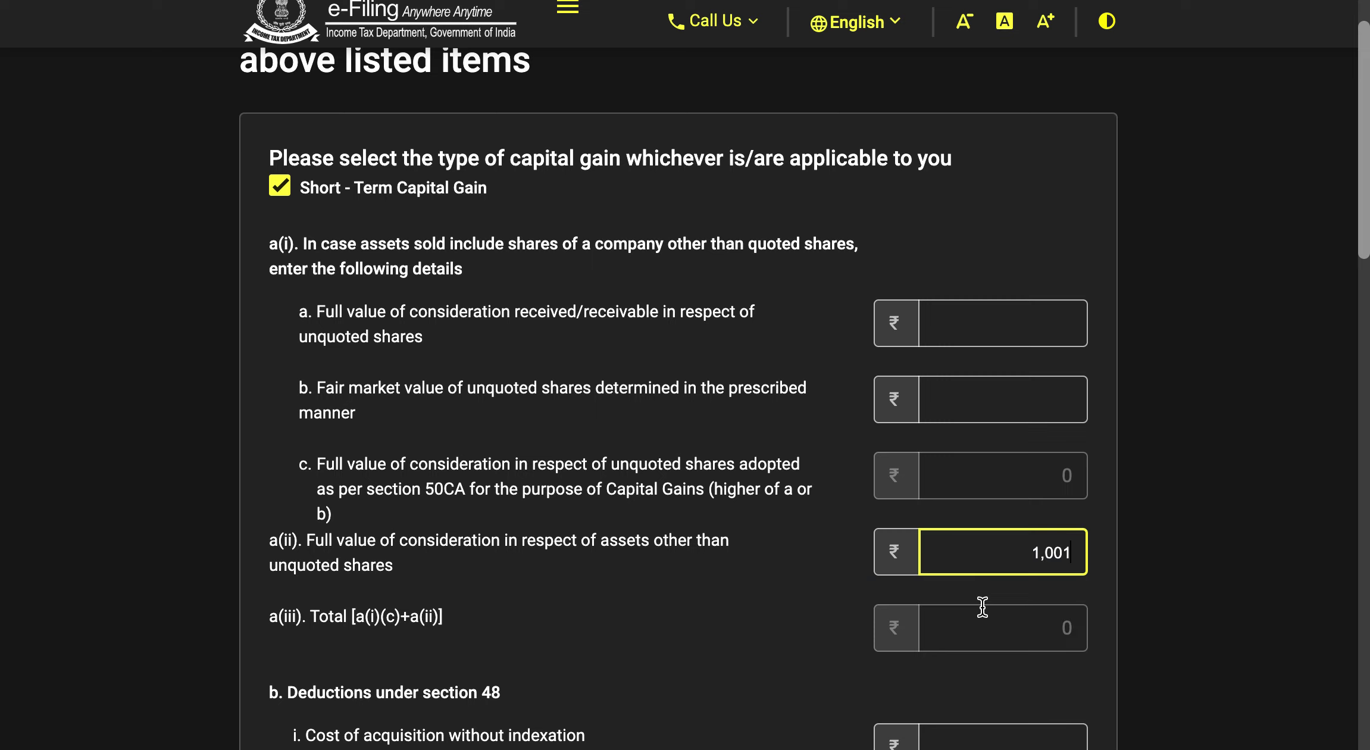
Step: Enter 100 as the short-term cost of acquisition without indexation and 1 as the expenditure in connection with transfer
{"action": "scroll", "coordinate": [1310, 250], "scroll_direction": "down", "scroll_amount": 5}
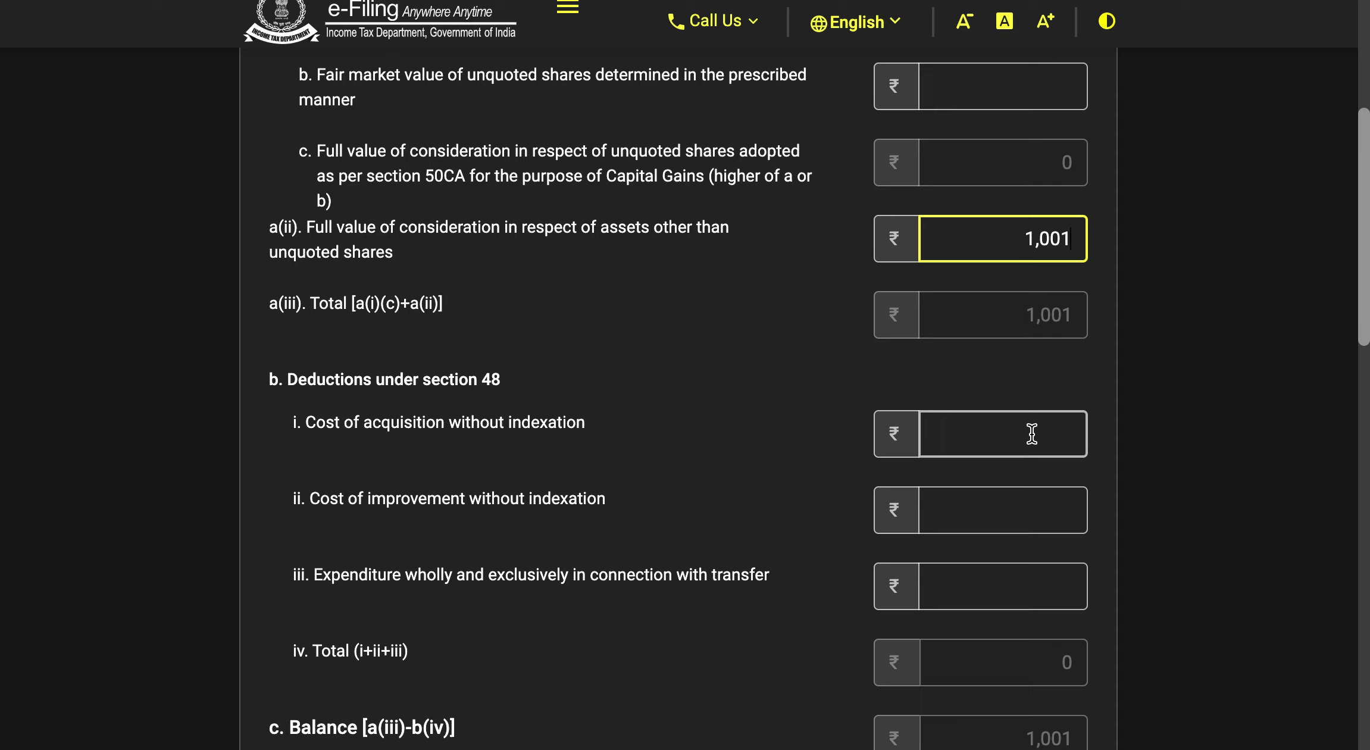
{"action": "left_click", "coordinate": [1031, 433]}
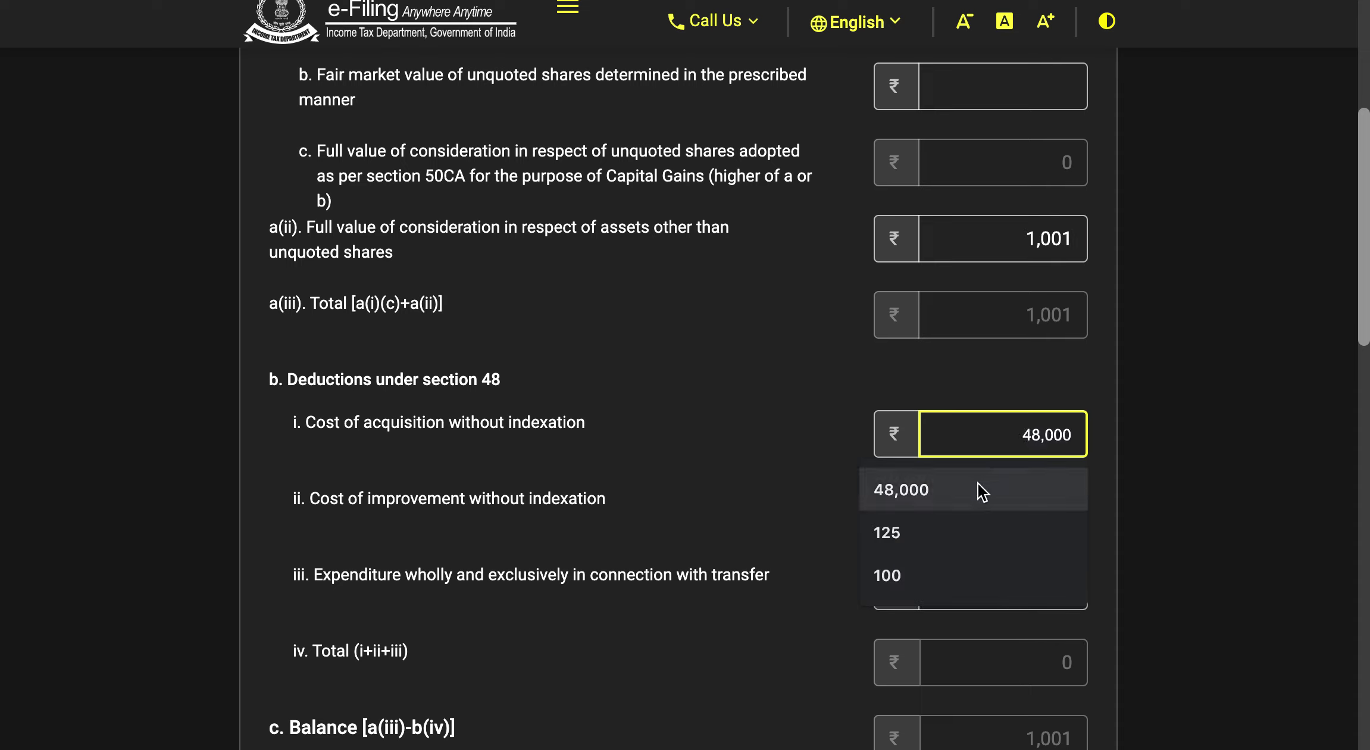
{"action": "left_click", "coordinate": [948, 573]}
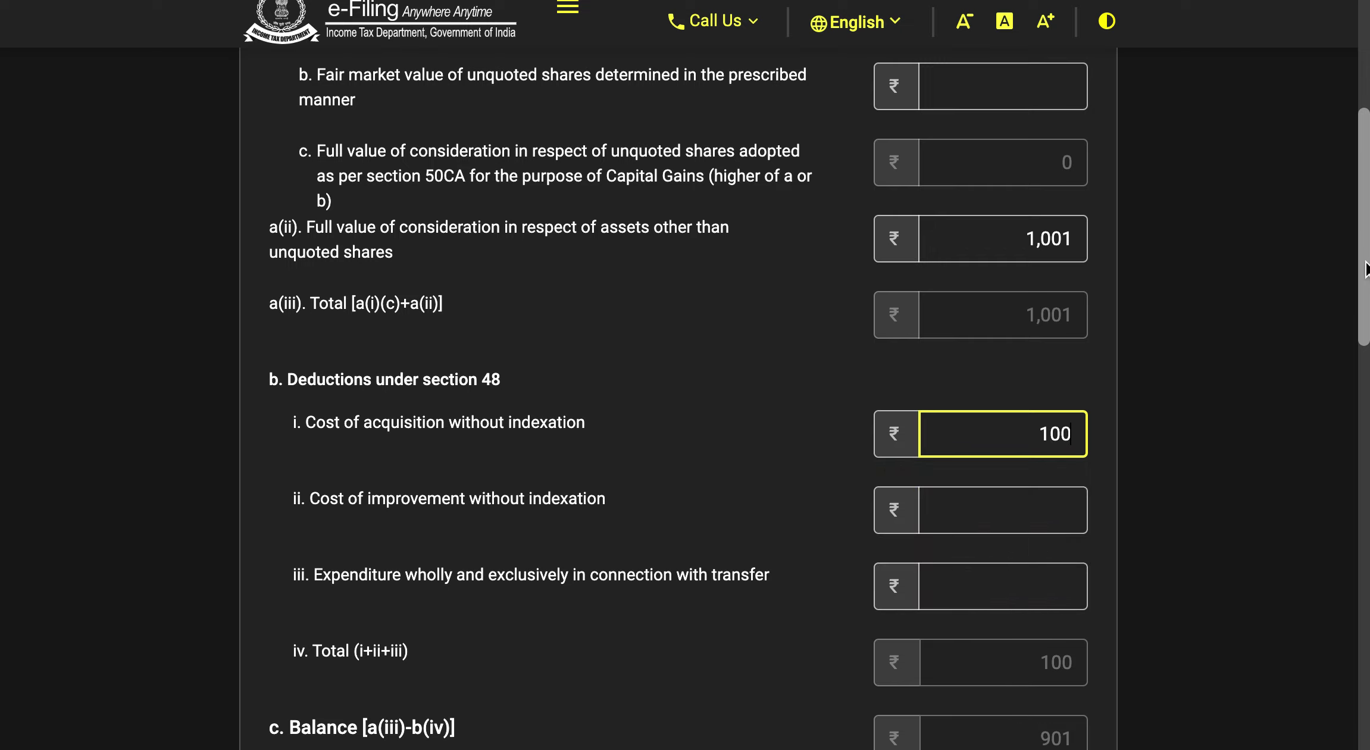
{"action": "left_click_drag", "start_coordinate": [1366, 271], "coordinate": [1367, 333]}
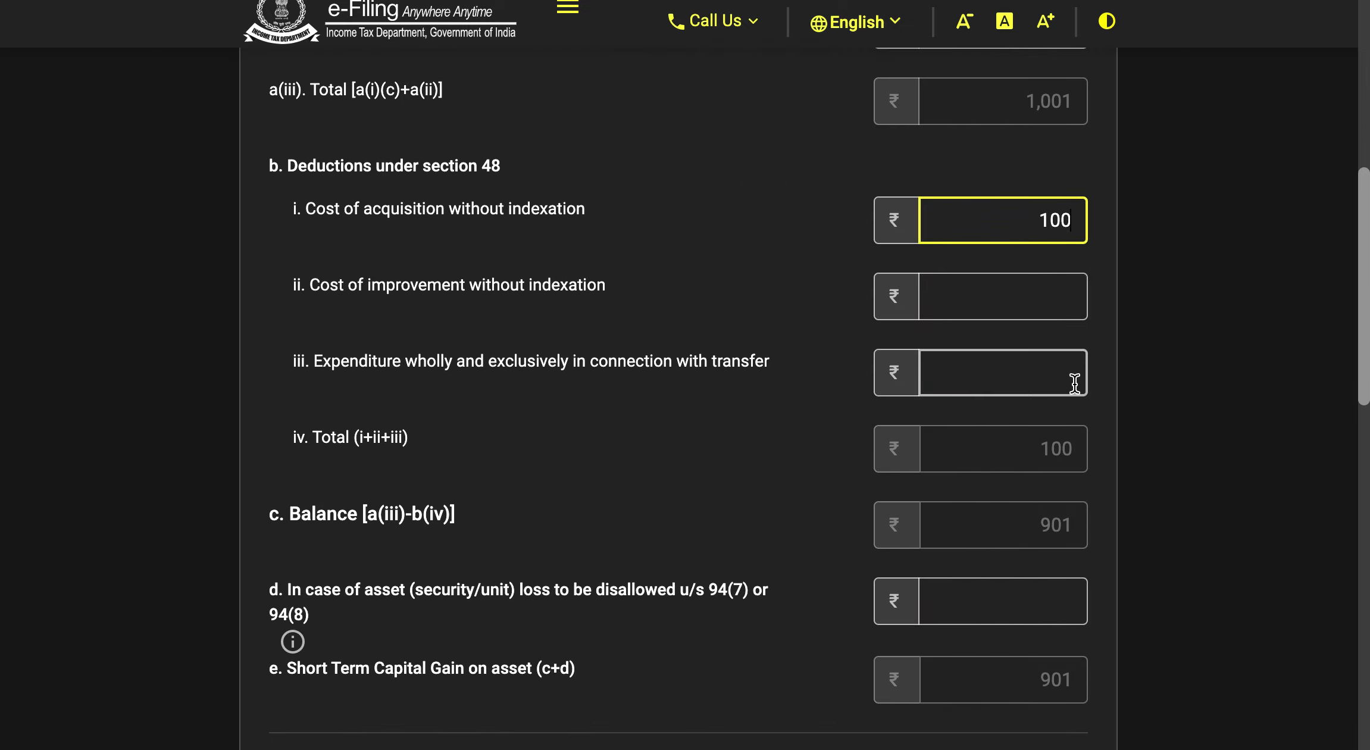
{"action": "left_click", "coordinate": [1045, 378]}
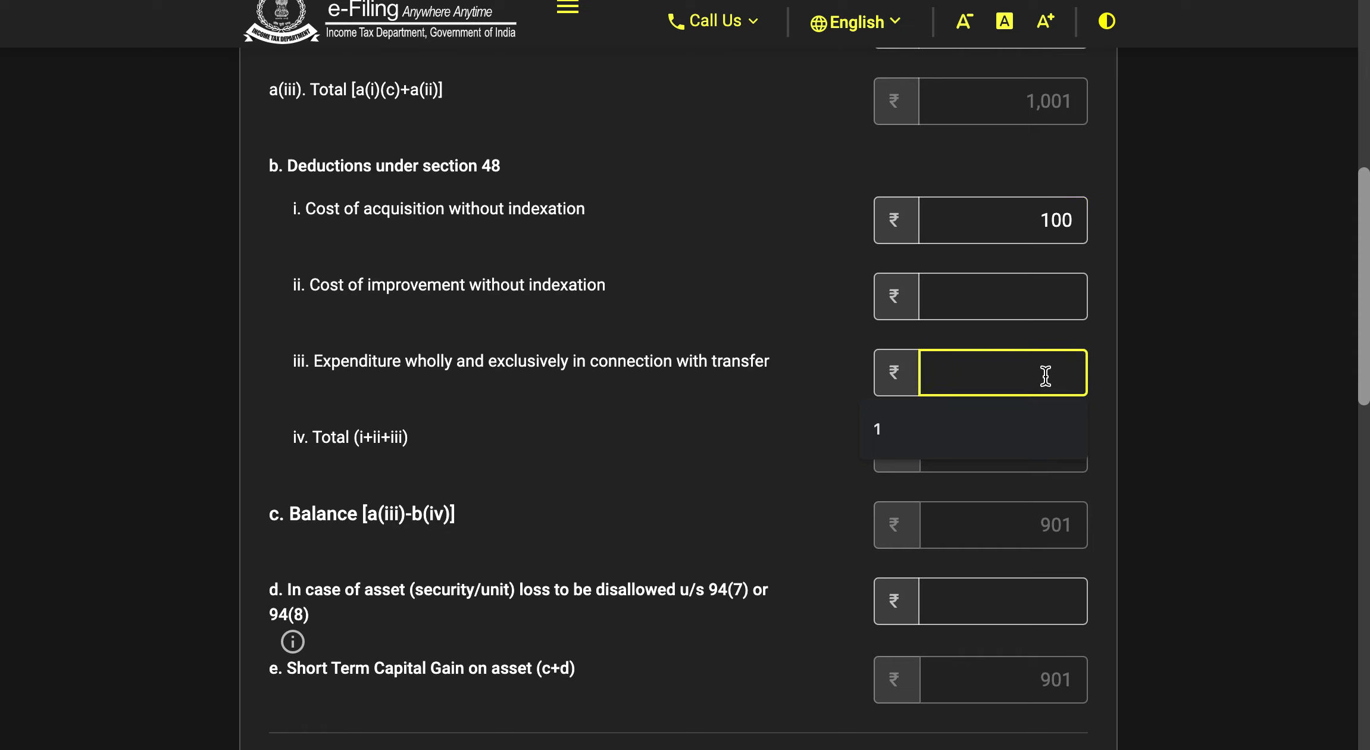
{"action": "left_click", "coordinate": [991, 428]}
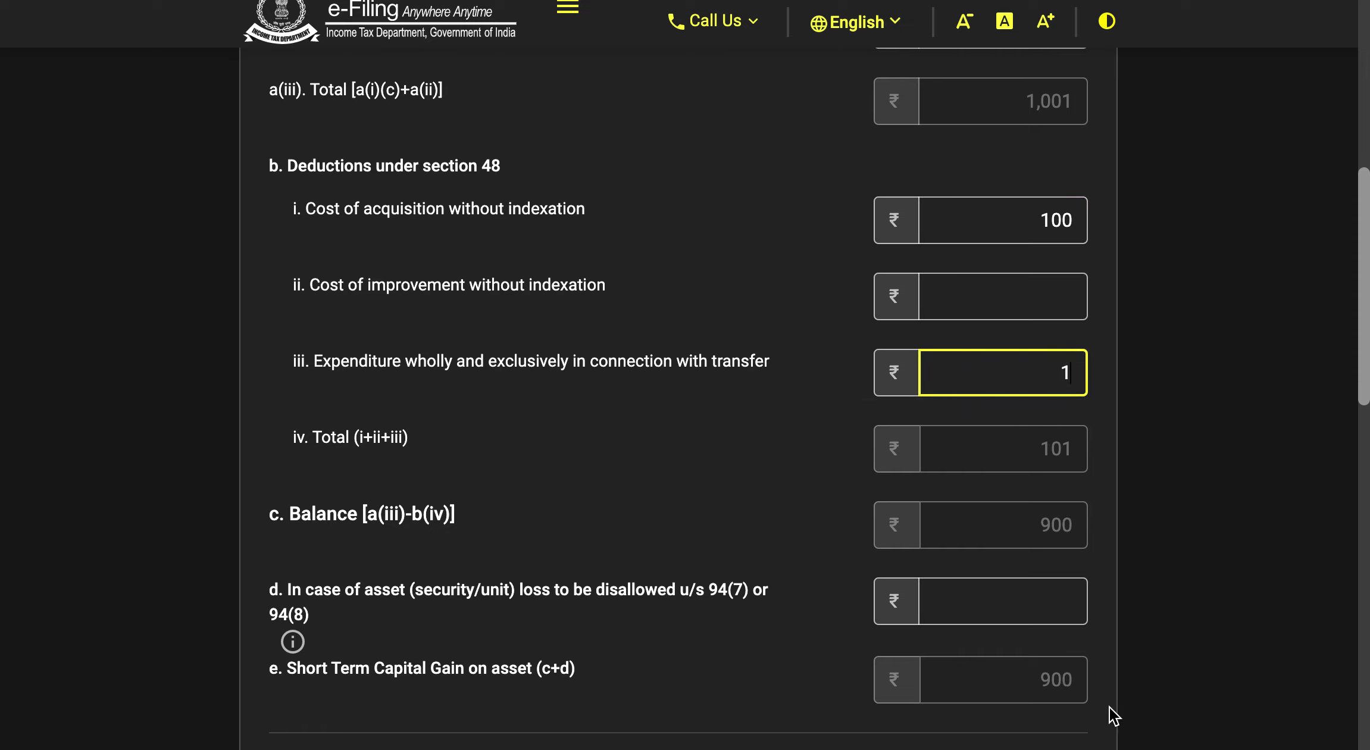
Step: For the long-term gain, enter 1,001 as consideration for assets other than unquoted shares, 125 as indexed cost of acquisition and 1 as transfer expenditure
{"action": "left_click_drag", "start_coordinate": [1364, 306], "coordinate": [1366, 451]}
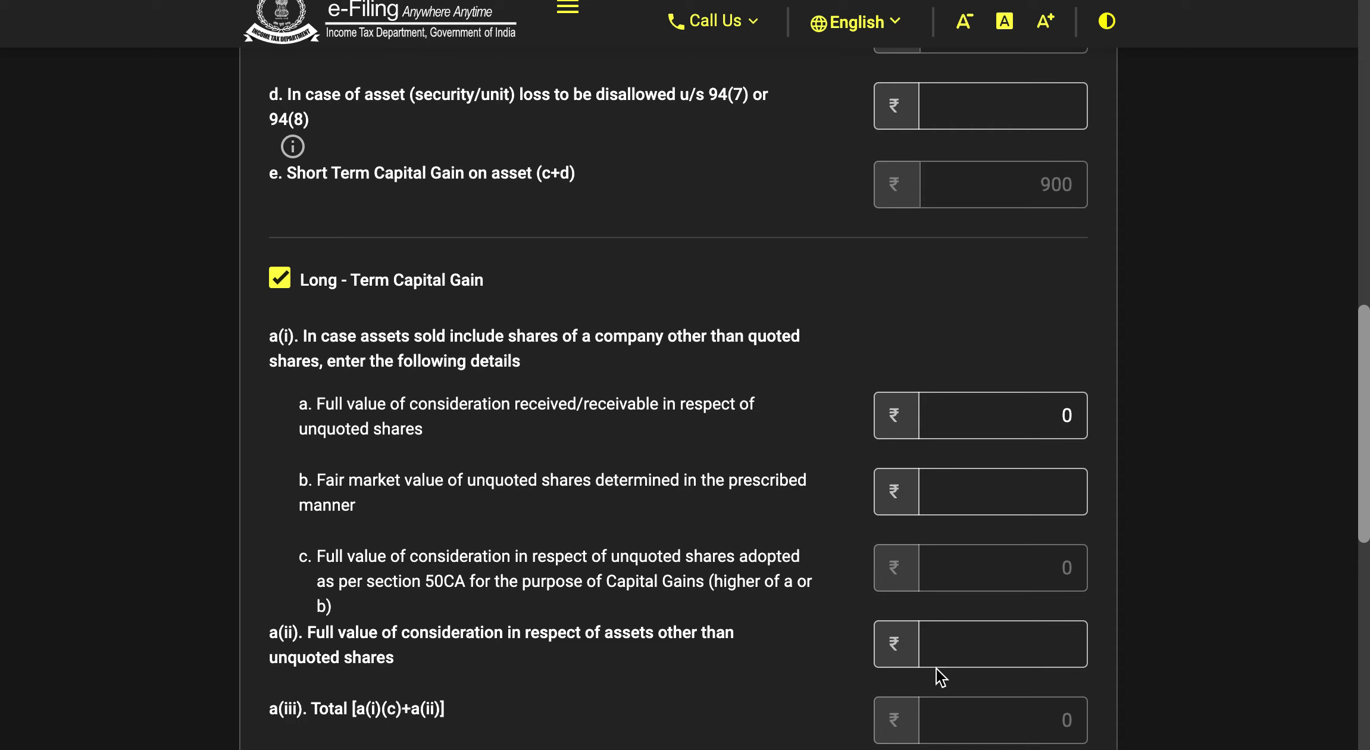
{"action": "left_click", "coordinate": [1049, 644]}
{"action": "left_click", "coordinate": [982, 699]}
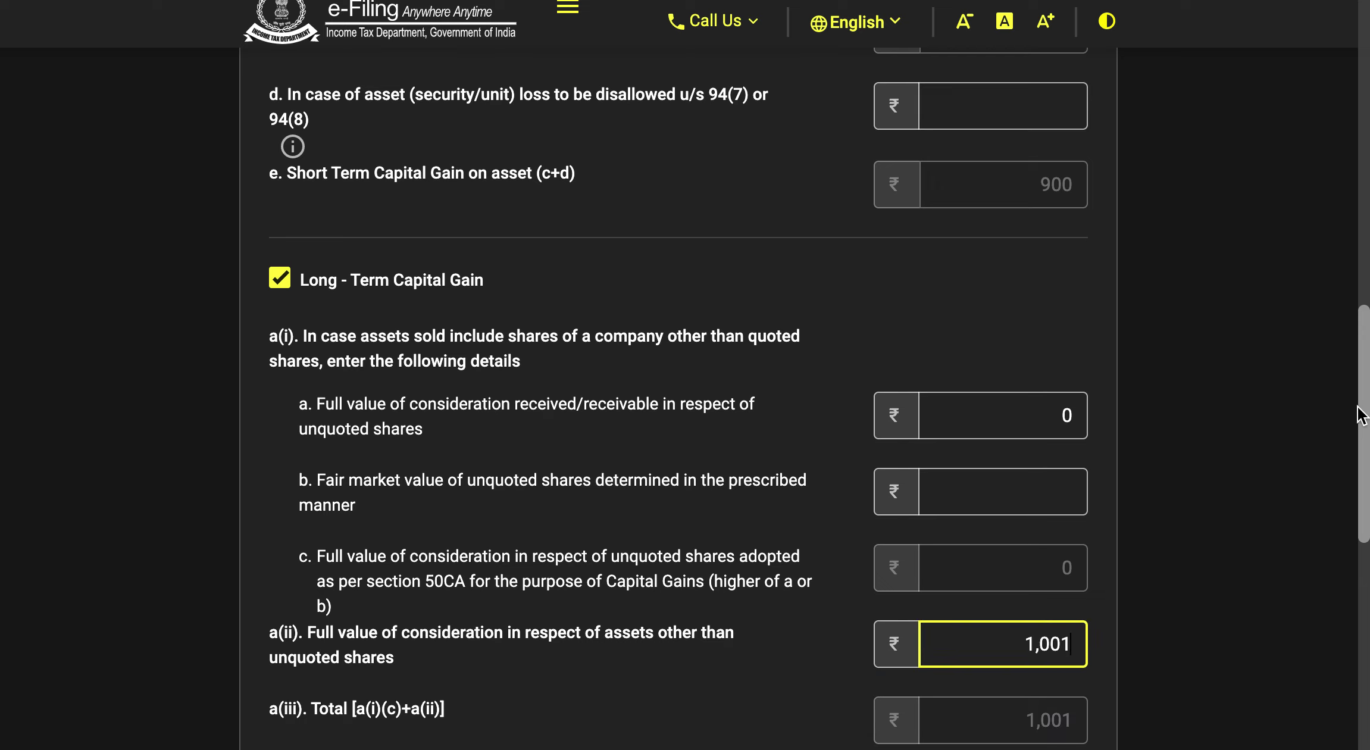
{"action": "left_click_drag", "start_coordinate": [1363, 402], "coordinate": [1363, 500]}
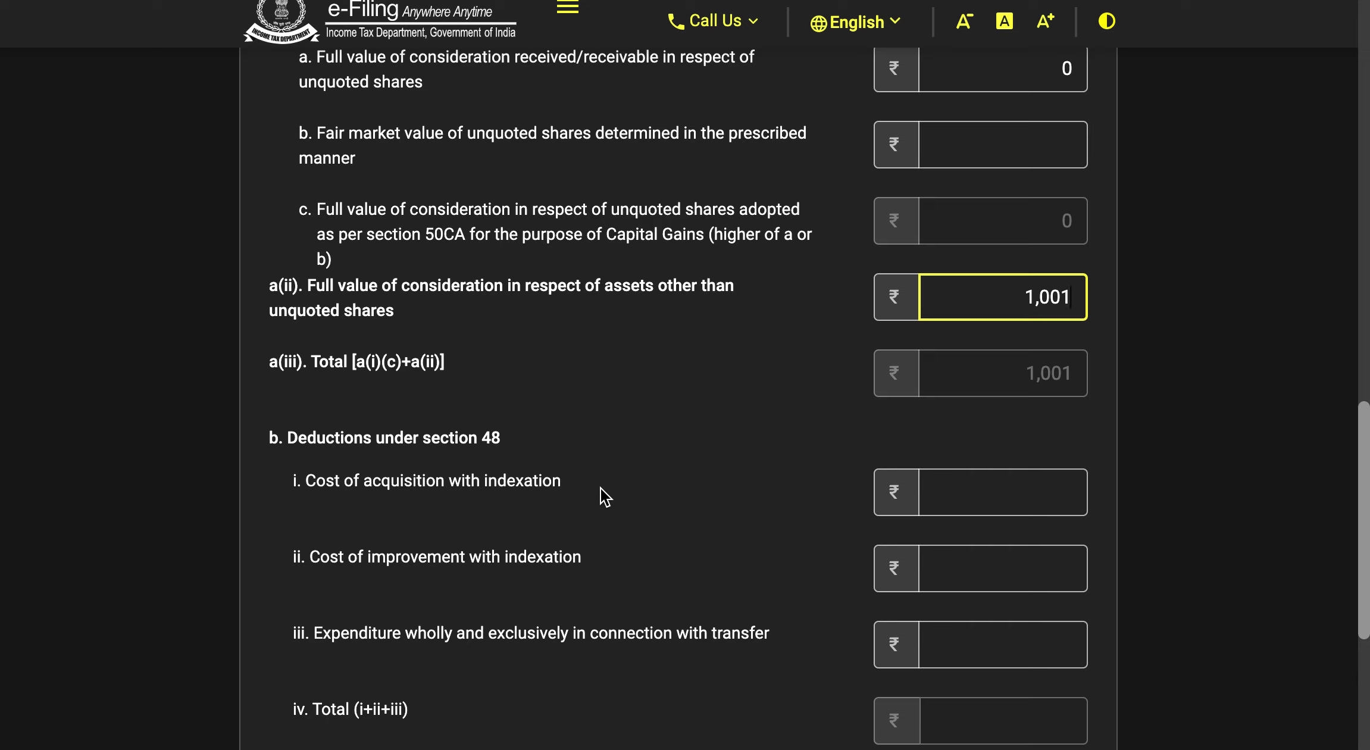
{"action": "left_click", "coordinate": [1065, 506]}
{"action": "left_click", "coordinate": [1058, 499]}
{"action": "left_click", "coordinate": [943, 598]}
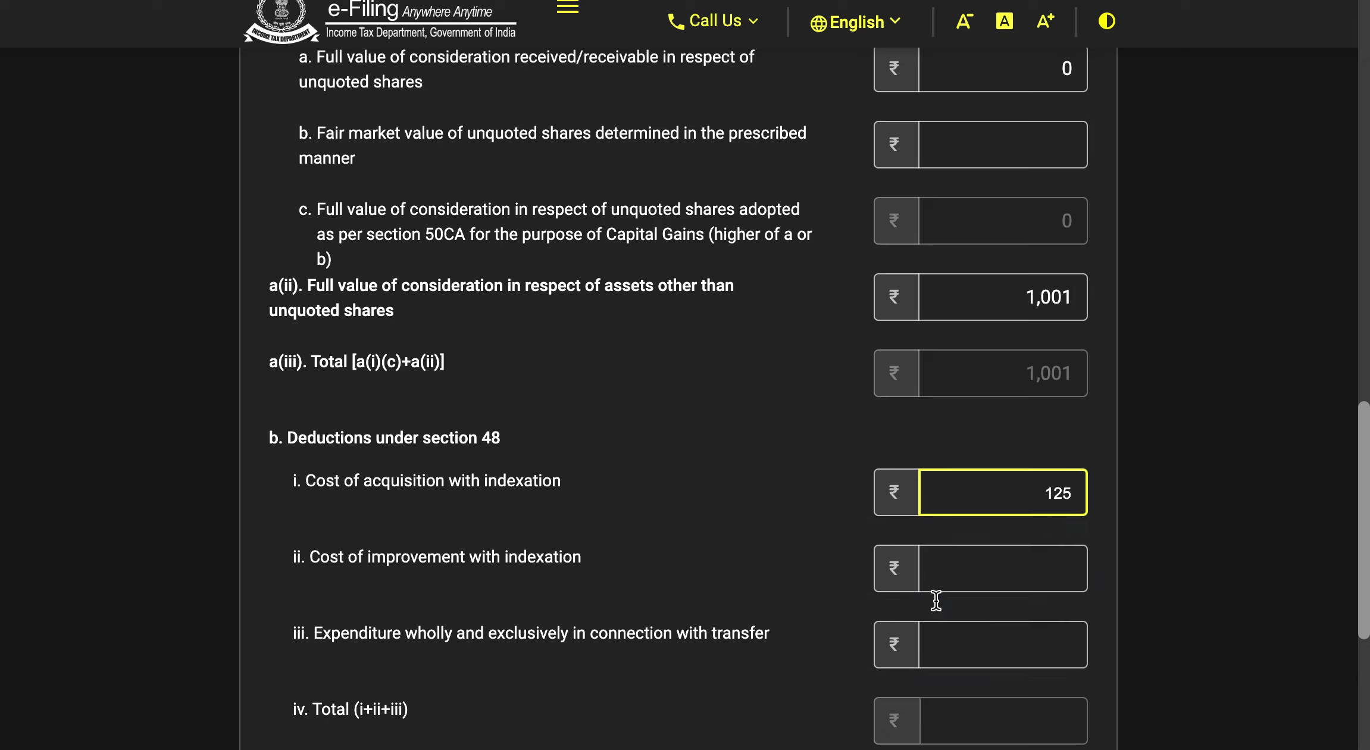
{"action": "left_click", "coordinate": [1051, 638]}
{"action": "left_click", "coordinate": [1009, 692]}
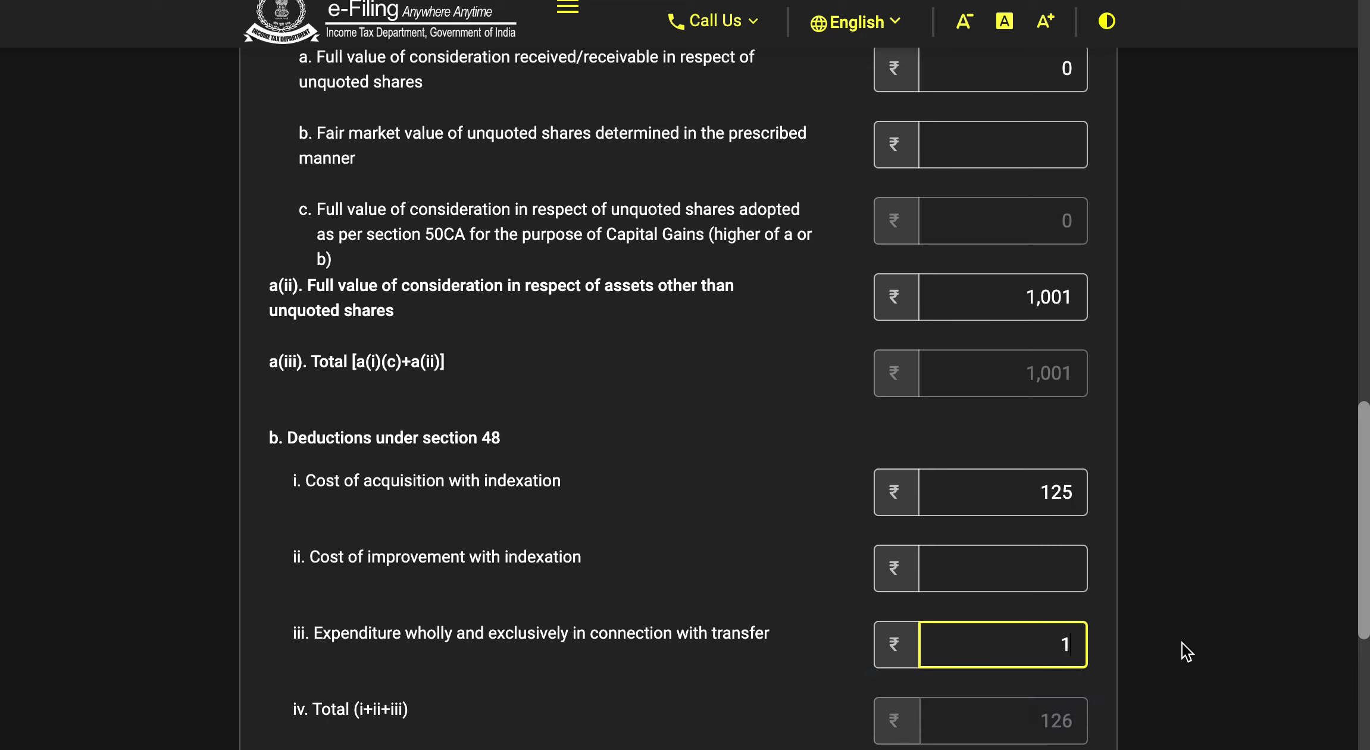
Step: Review the remaining long-term gain fields and save the entry for sale of other assets
{"action": "left_click_drag", "start_coordinate": [1364, 476], "coordinate": [1364, 545]}
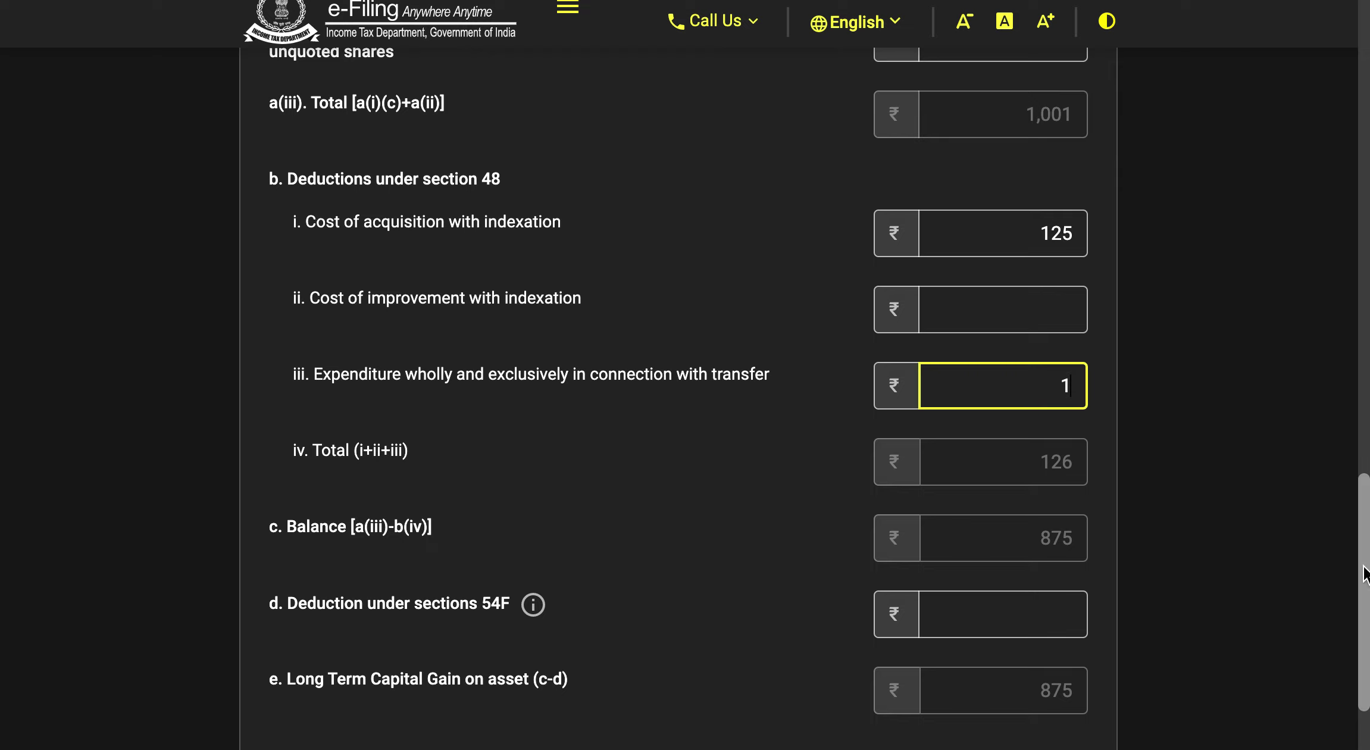
{"action": "left_click_drag", "start_coordinate": [1361, 566], "coordinate": [1178, 652]}
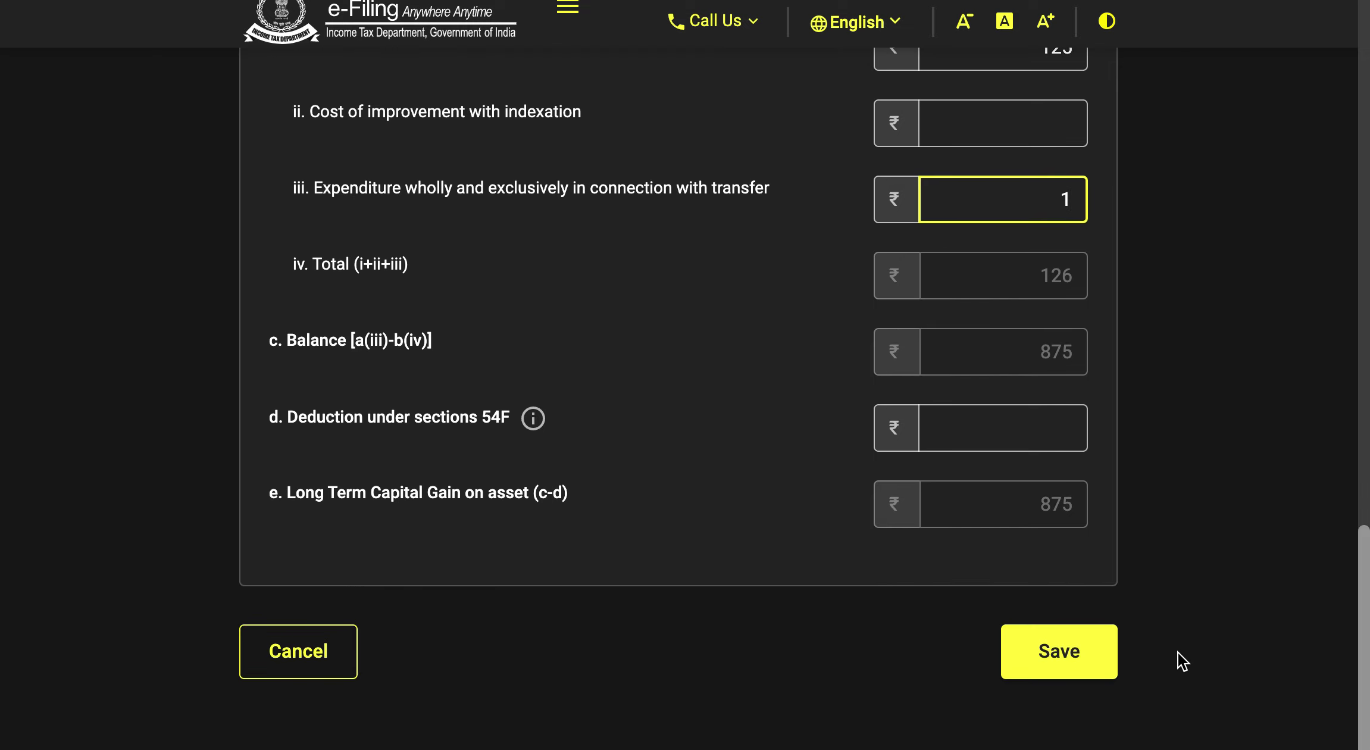
{"action": "left_click", "coordinate": [1101, 669]}
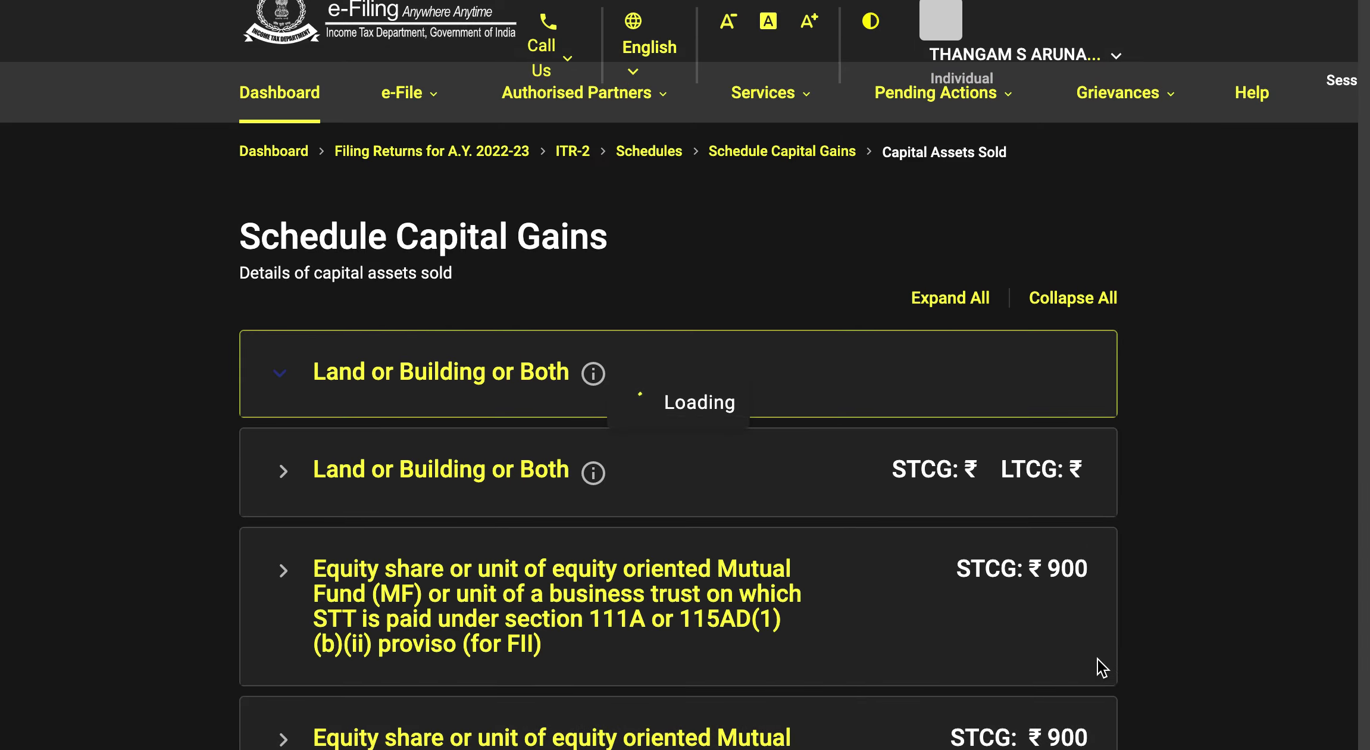
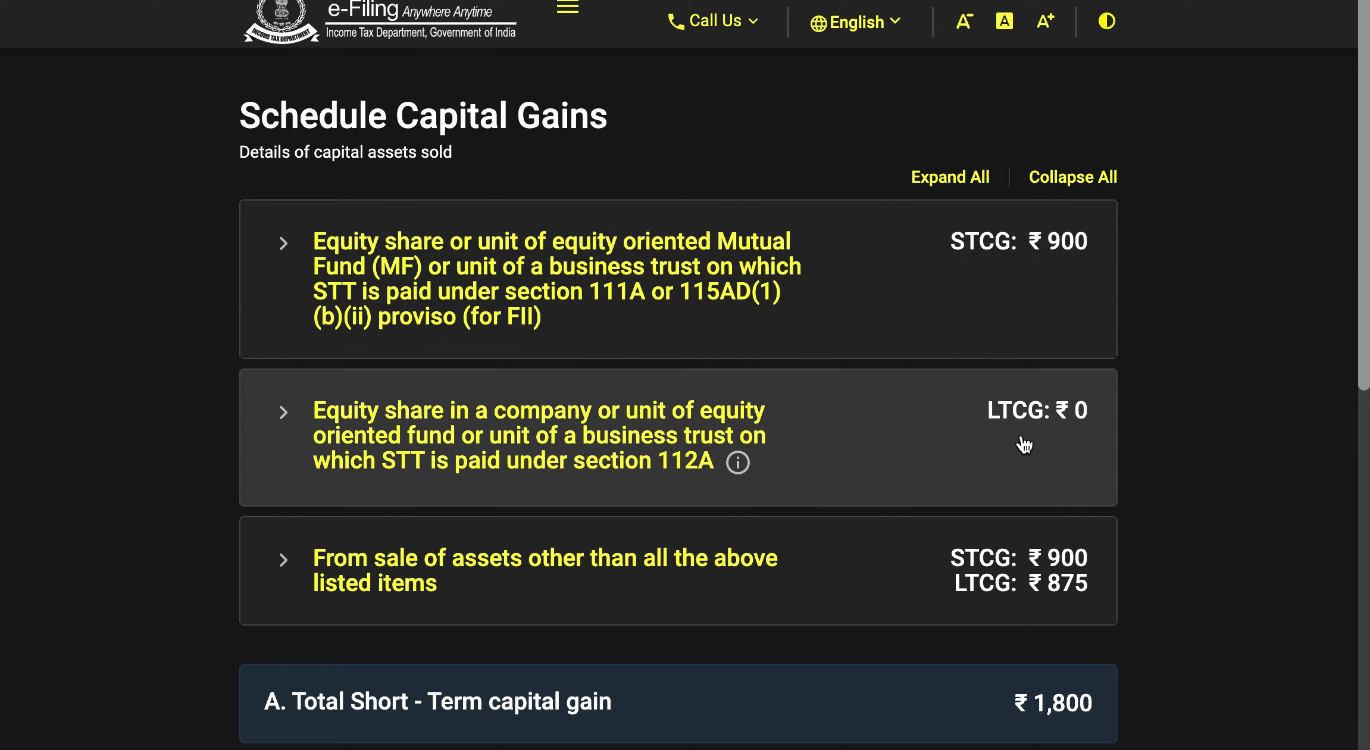
Step: Add details to the section 112A equity entry, open Schedule 112A from it and start a new share/unit record
{"action": "left_click", "coordinate": [621, 452]}
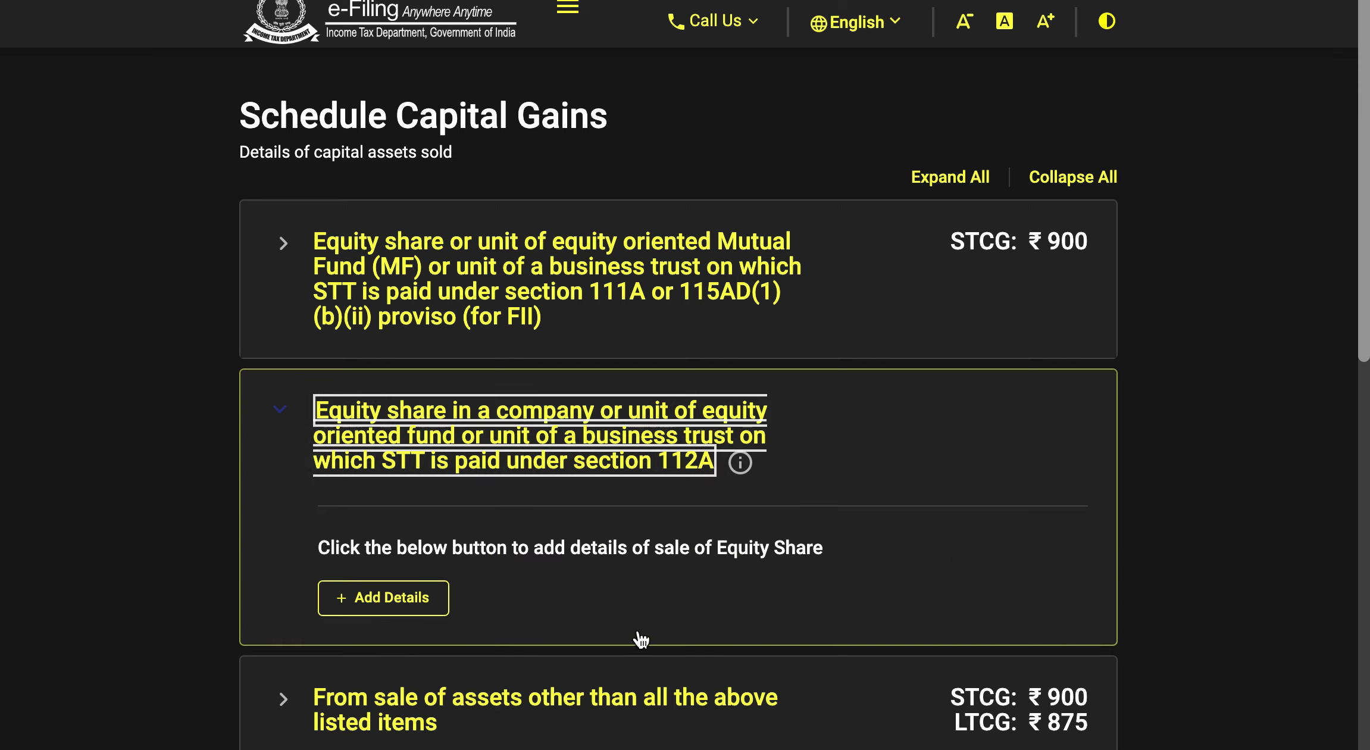
{"action": "left_click", "coordinate": [411, 602]}
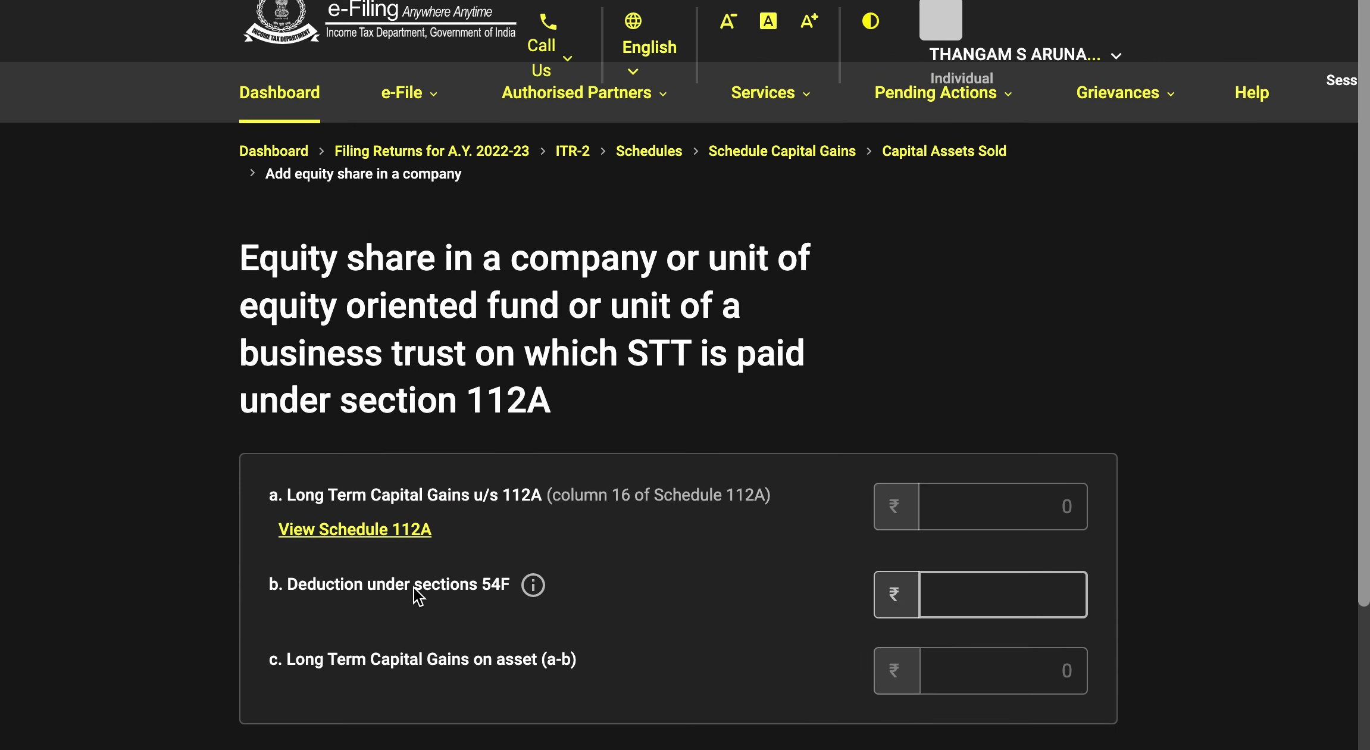
{"action": "left_click", "coordinate": [370, 532]}
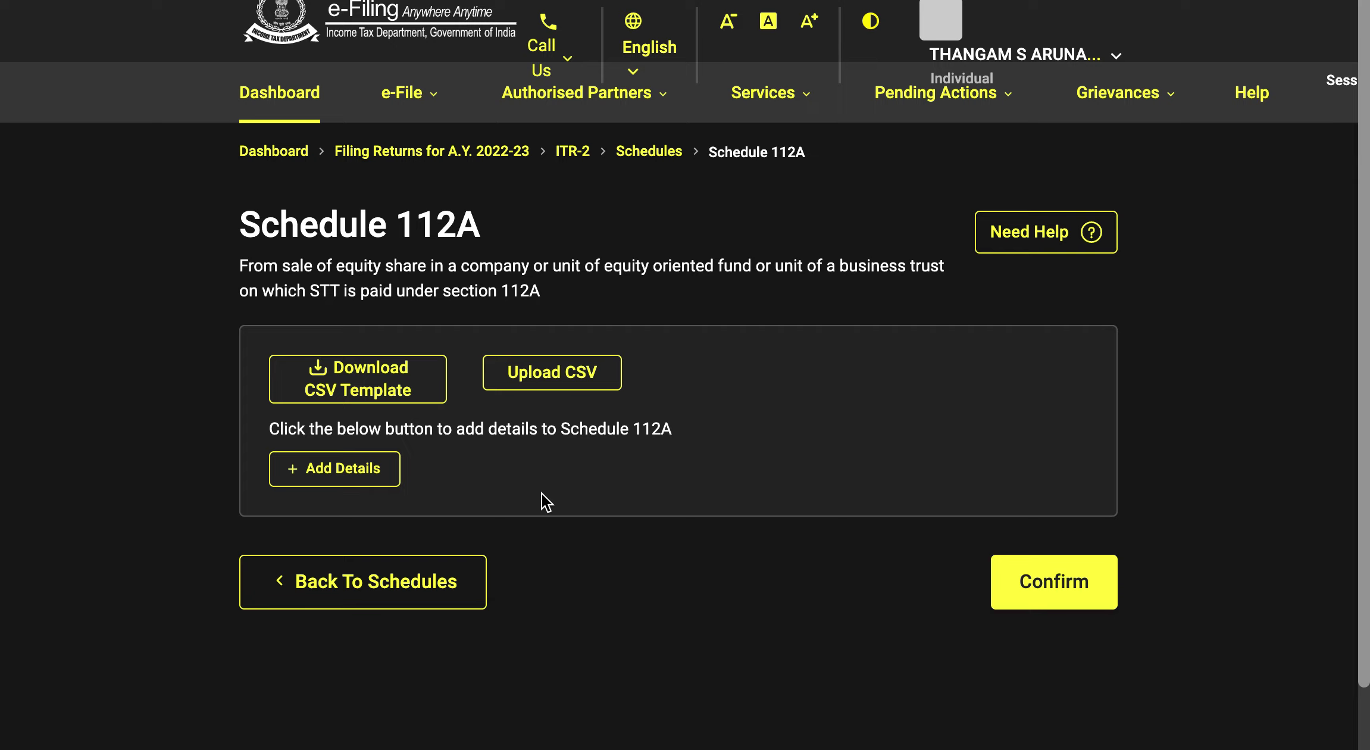
{"action": "left_click", "coordinate": [359, 479]}
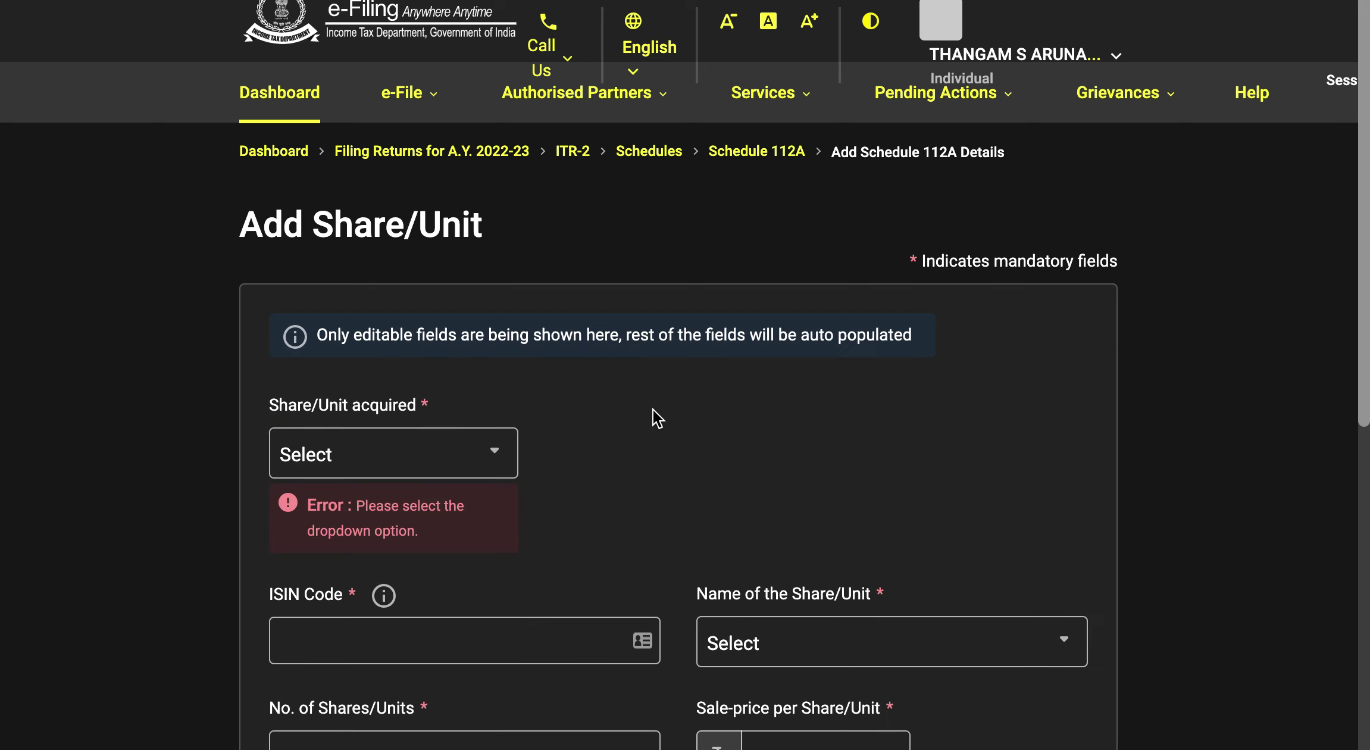
Step: Set the share/unit acquisition period to After 31st January, 2018 and review the fields it requires
{"action": "scroll", "coordinate": [673, 399], "scroll_direction": "down", "scroll_amount": 2}
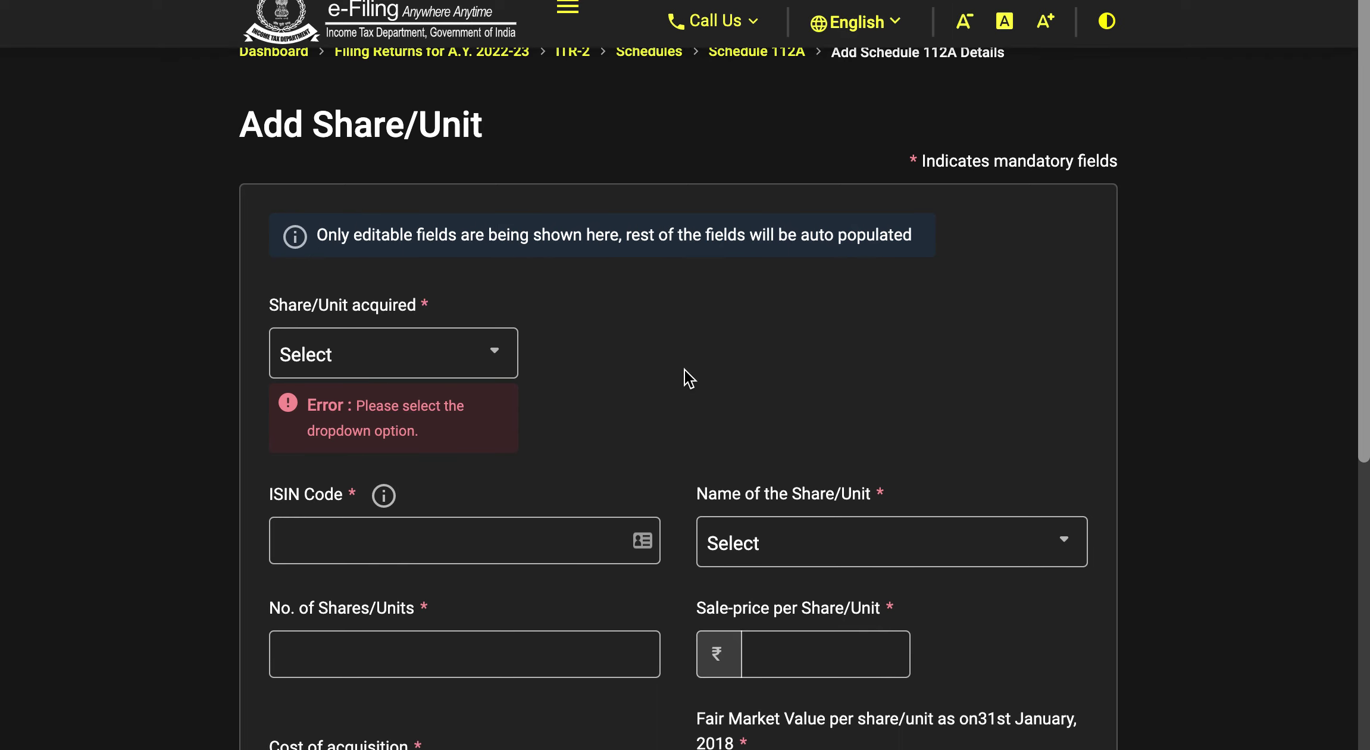
{"action": "left_click", "coordinate": [458, 369]}
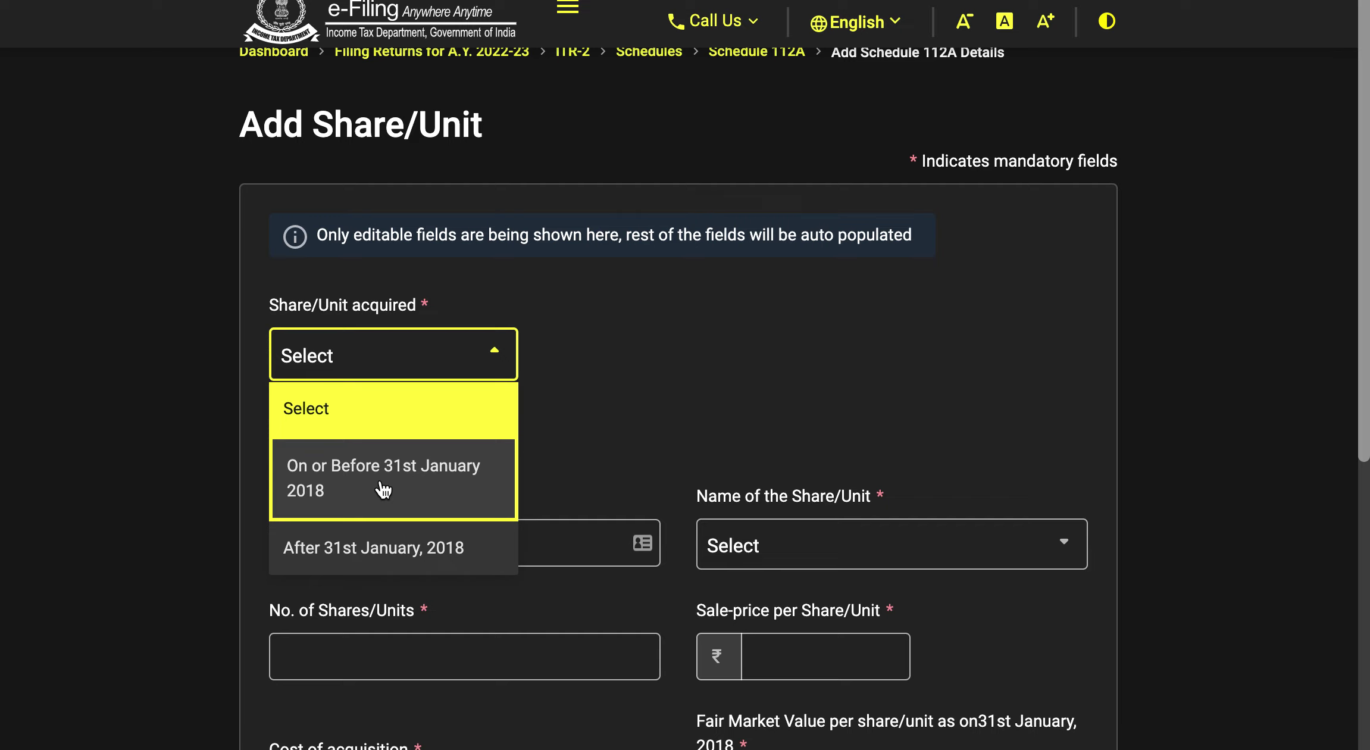
{"action": "left_click", "coordinate": [387, 554]}
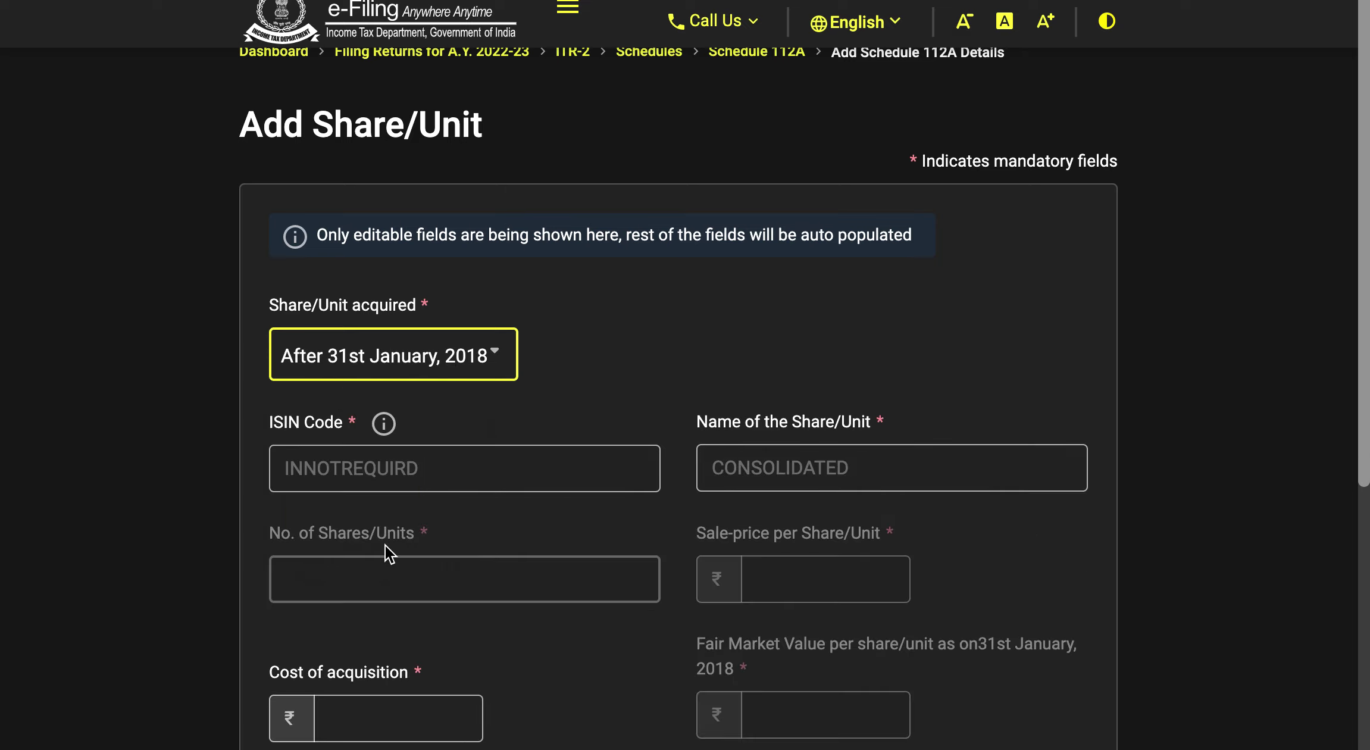
{"action": "left_click_drag", "start_coordinate": [1366, 250], "coordinate": [1362, 345]}
{"action": "left_click", "coordinate": [359, 517]}
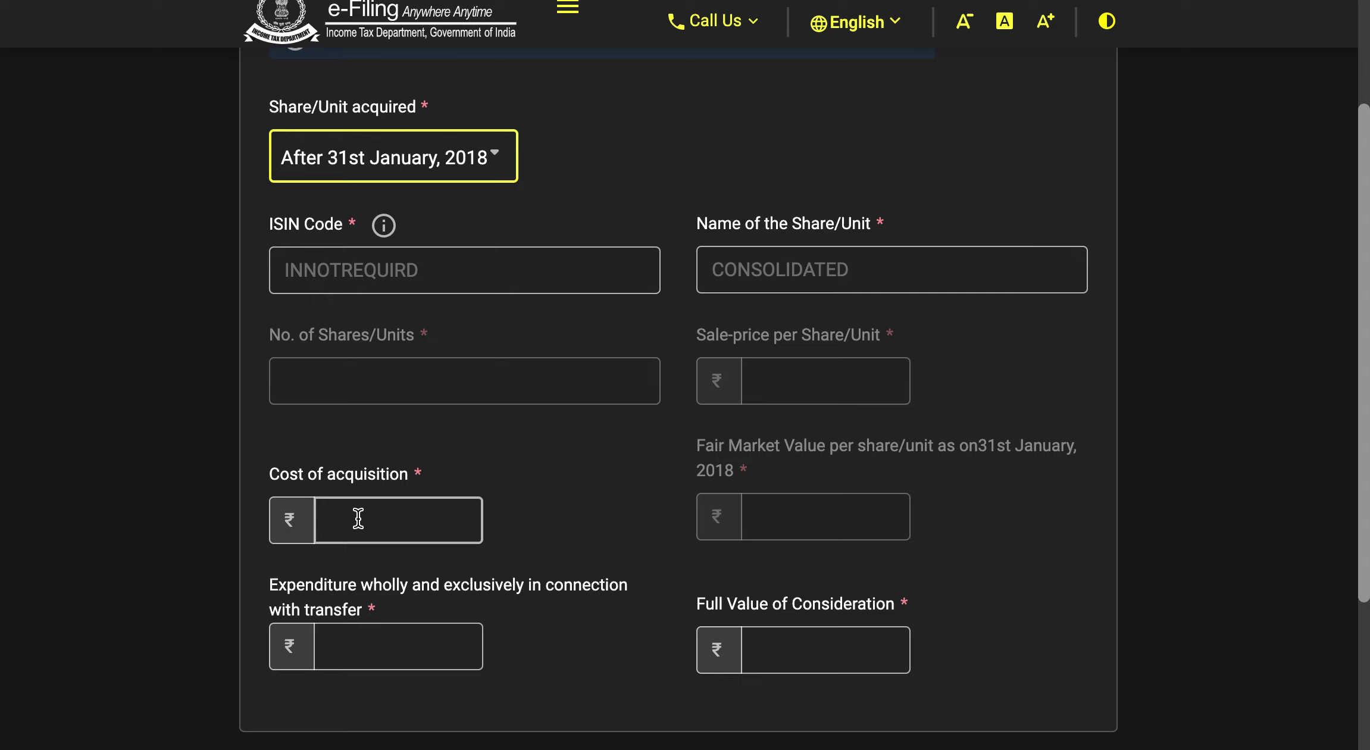
{"action": "left_click", "coordinate": [358, 518]}
{"action": "left_click", "coordinate": [575, 517]}
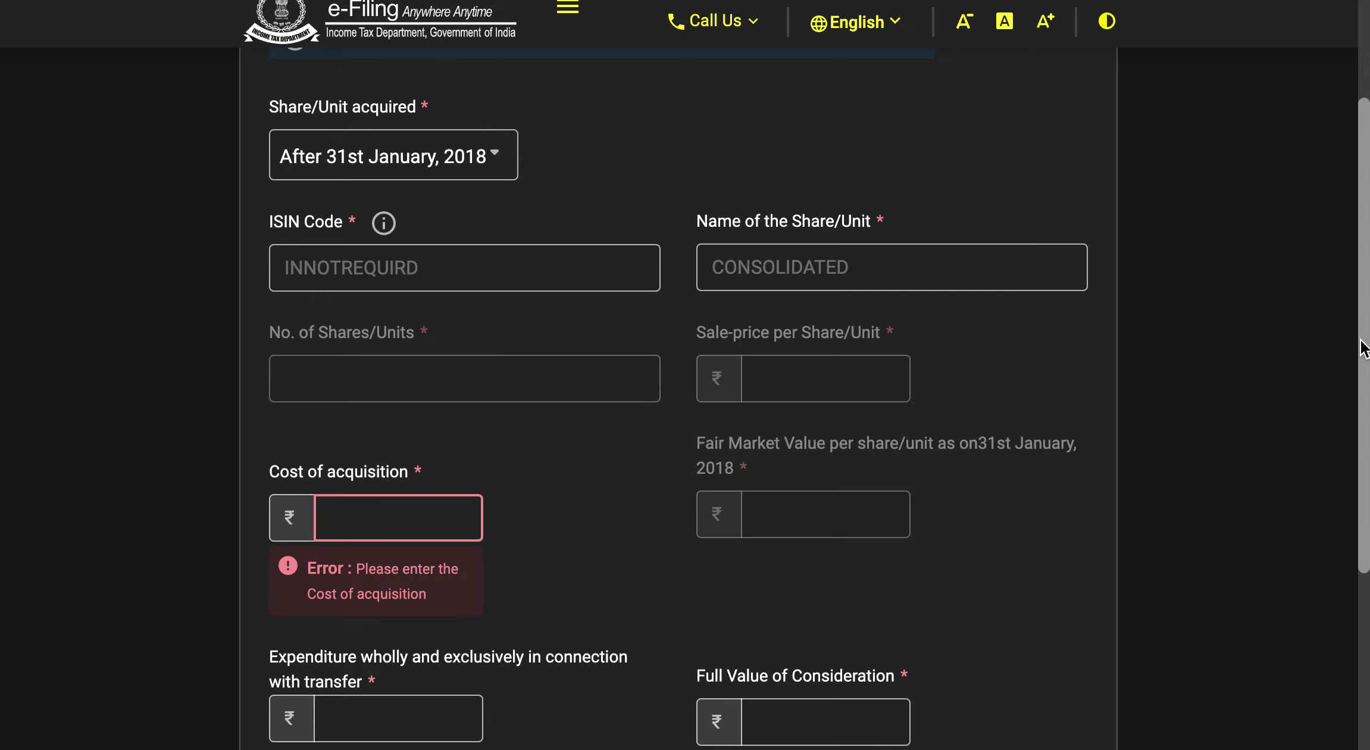
{"action": "left_click_drag", "start_coordinate": [1365, 354], "coordinate": [1366, 366]}
{"action": "scroll", "coordinate": [468, 520], "scroll_direction": "down", "scroll_amount": 3}
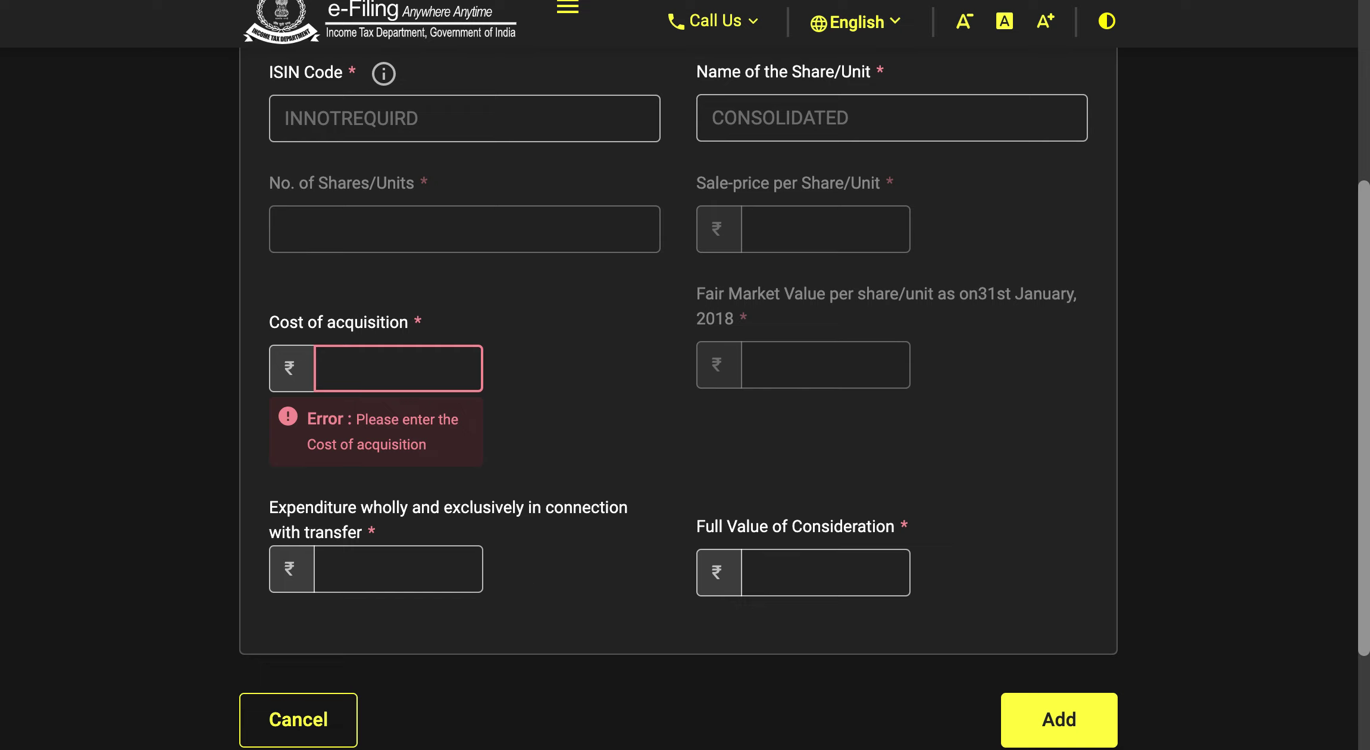
{"action": "left_click_drag", "start_coordinate": [1367, 305], "coordinate": [1367, 253]}
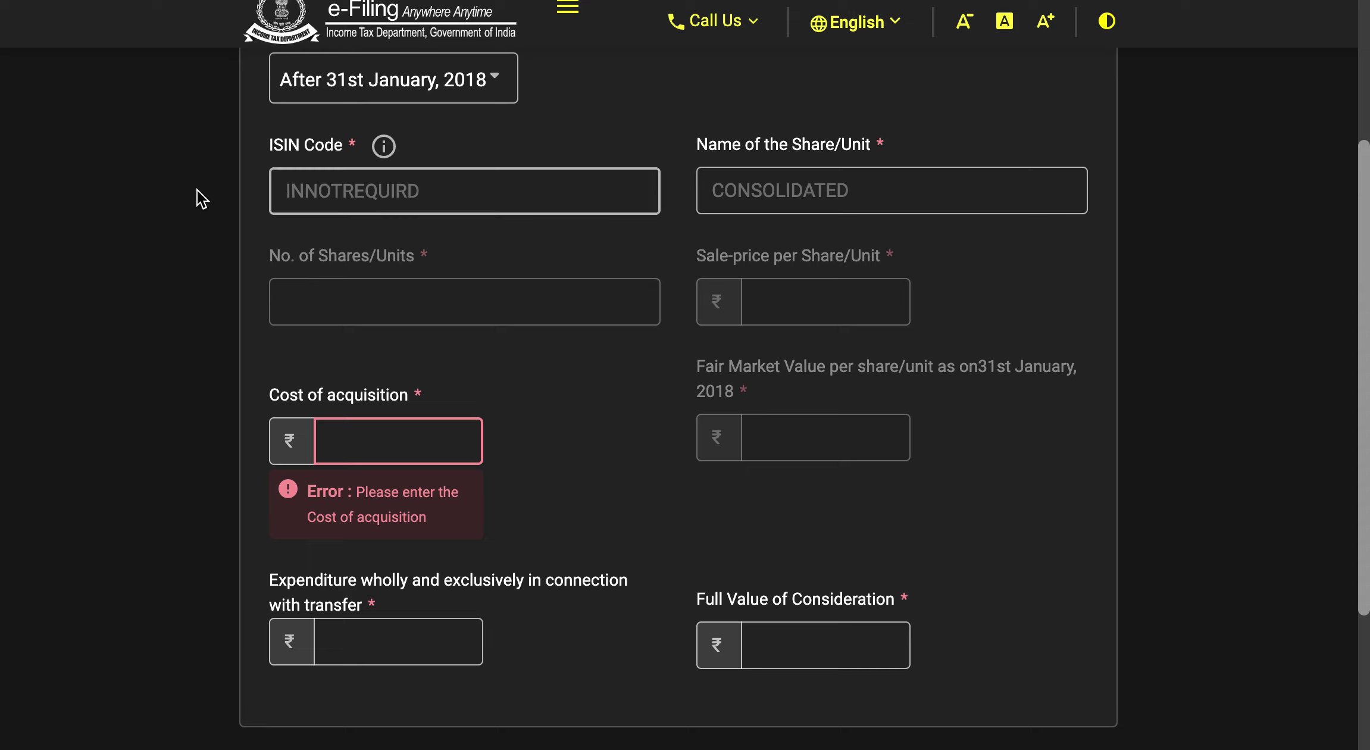
Step: Set the acquisition period to On or Before 31st January 2018 and enter INF179K01YV8 as the ISIN code
{"action": "left_click", "coordinate": [301, 96]}
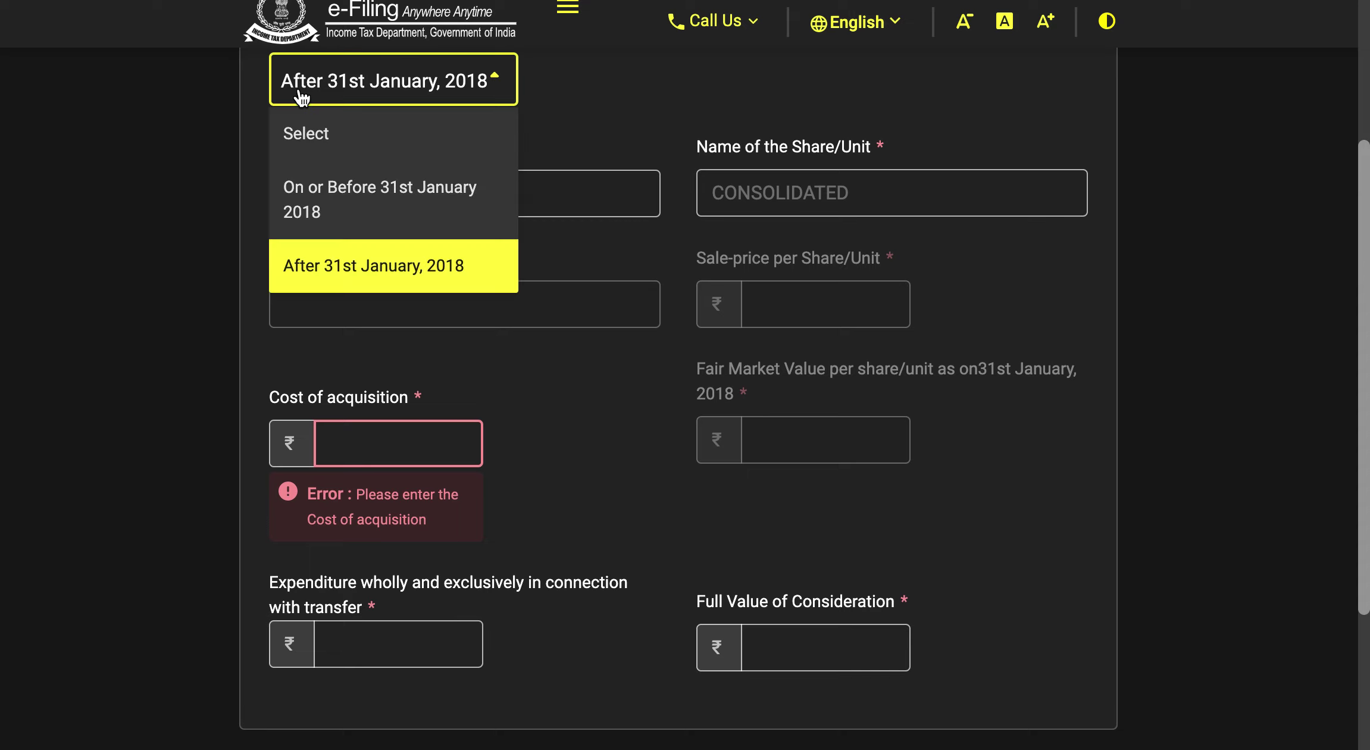
{"action": "left_click", "coordinate": [342, 226]}
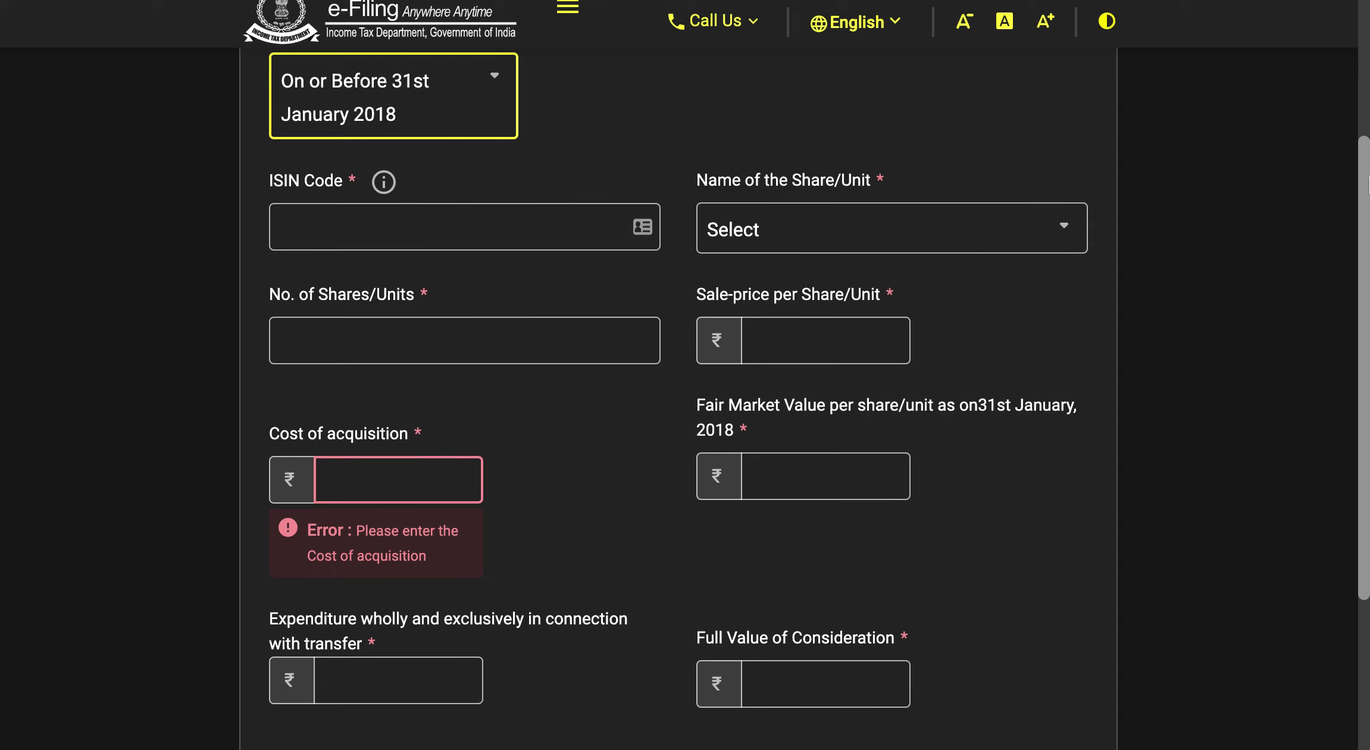
{"action": "scroll", "coordinate": [1354, 200], "scroll_direction": "up", "scroll_amount": 1}
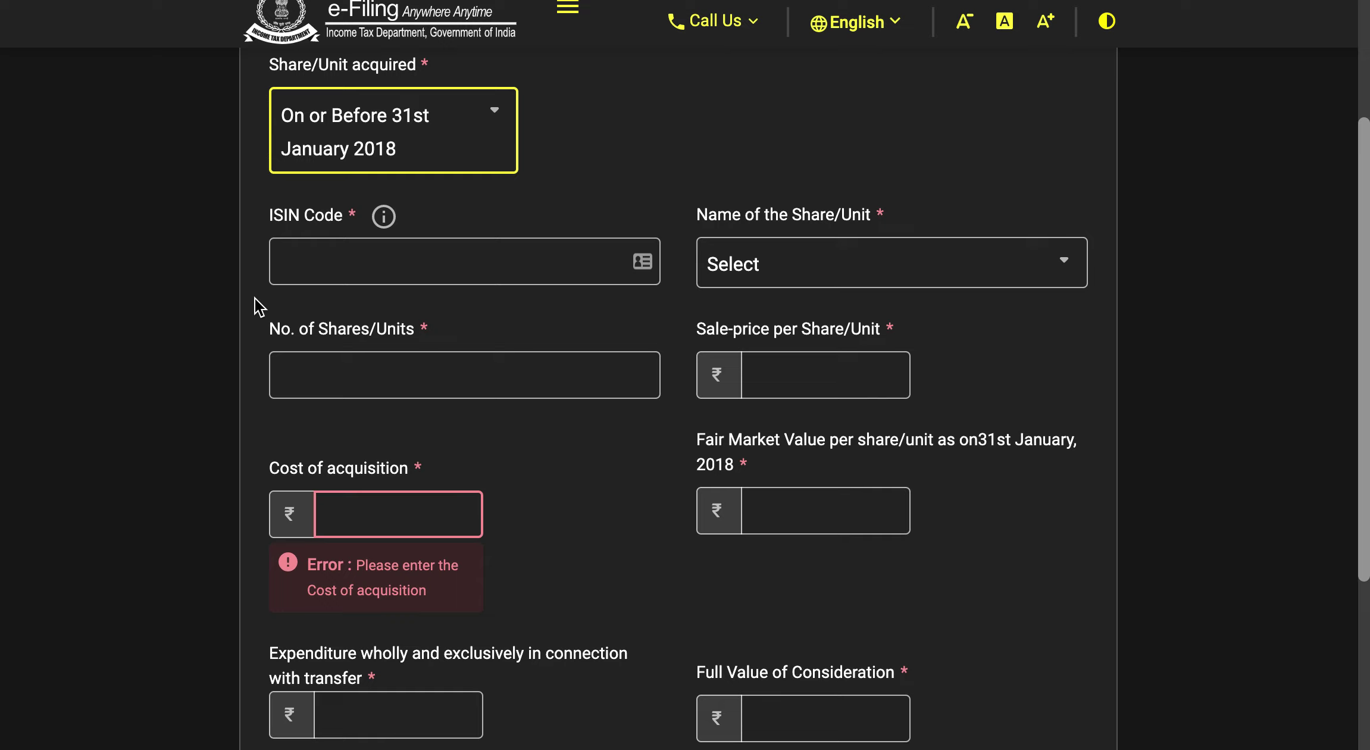
{"action": "left_click", "coordinate": [347, 262]}
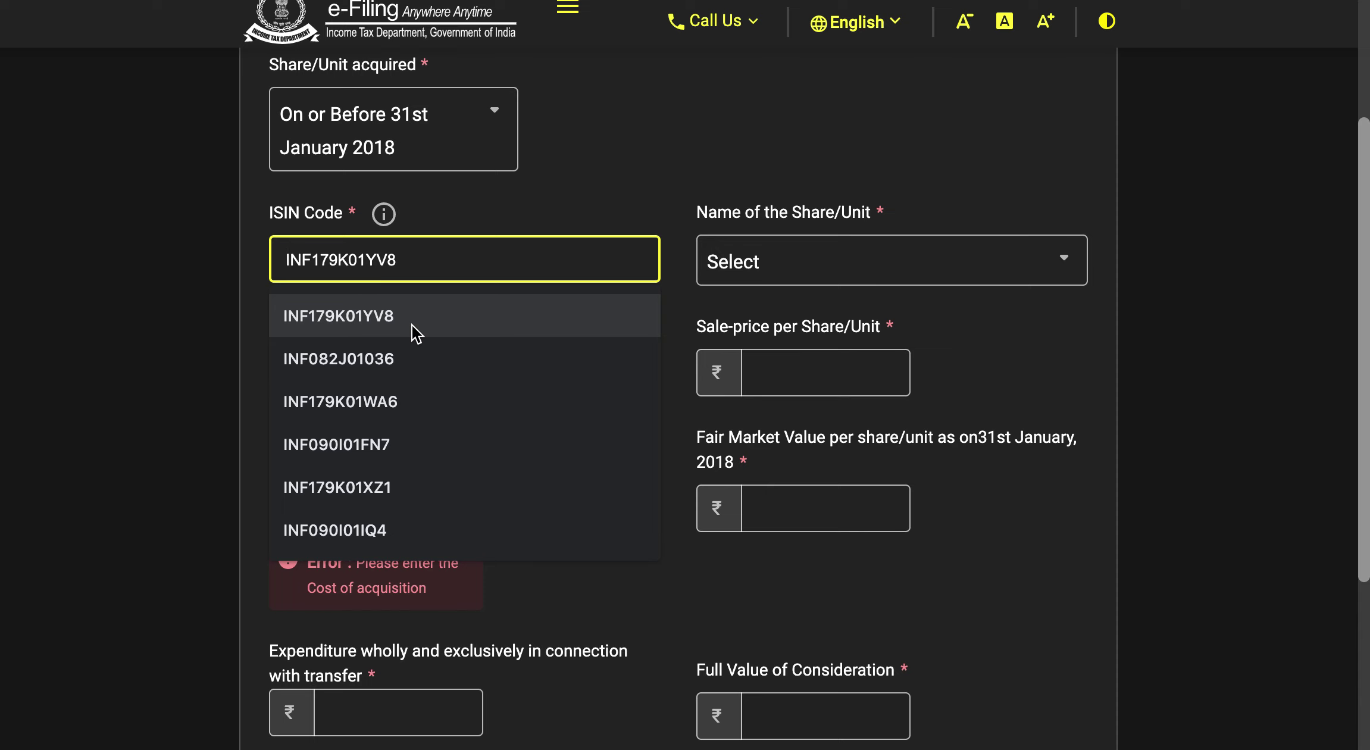
{"action": "left_click", "coordinate": [415, 322]}
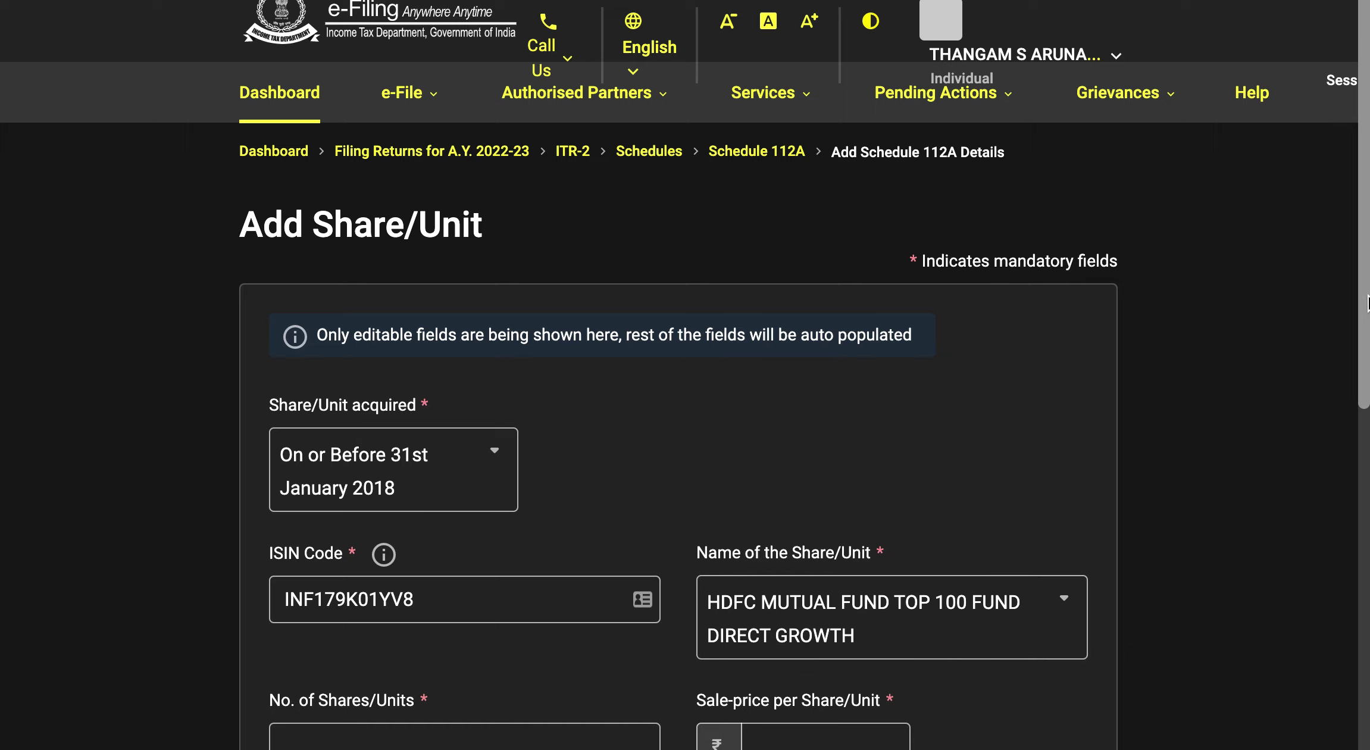
{"action": "scroll", "coordinate": [1359, 314], "scroll_direction": "down", "scroll_amount": 5}
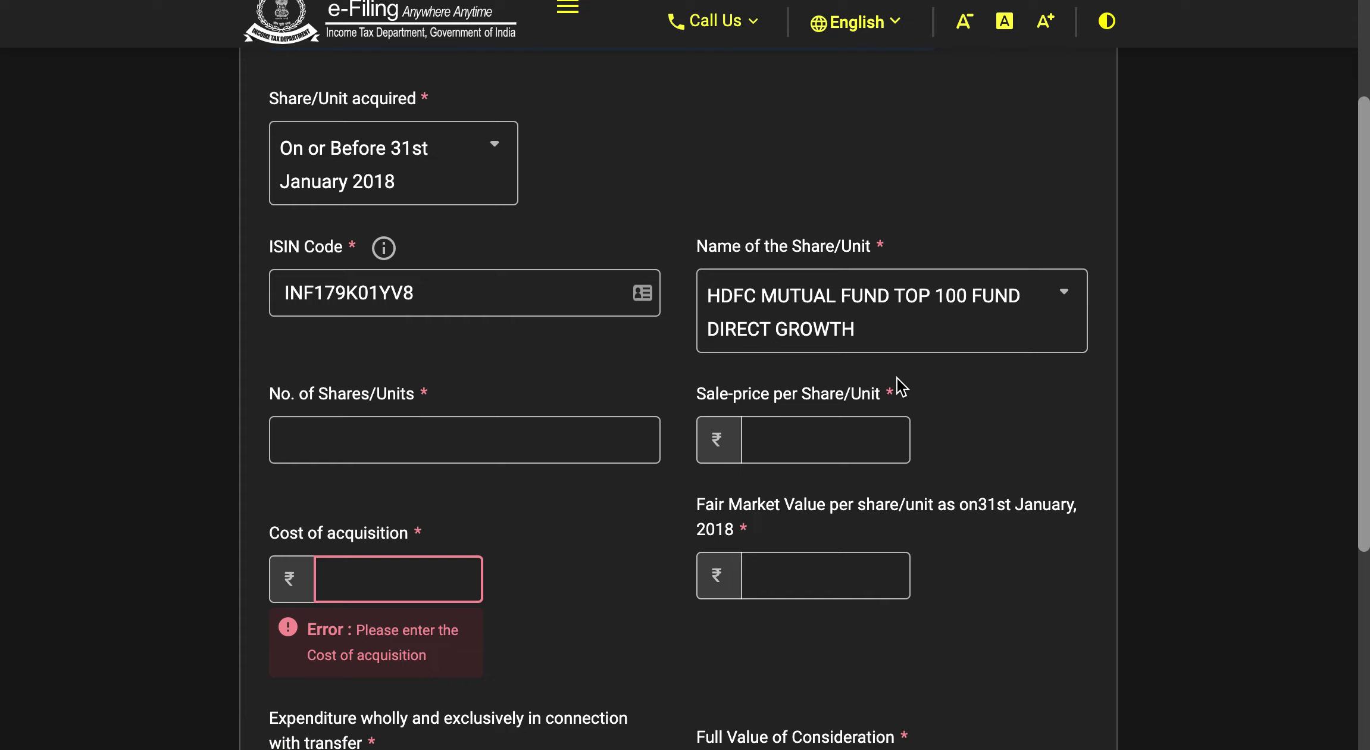
Step: Clear the ISIN code of the share/unit record and enter INF179K01YV8 again
{"action": "left_click", "coordinate": [456, 305]}
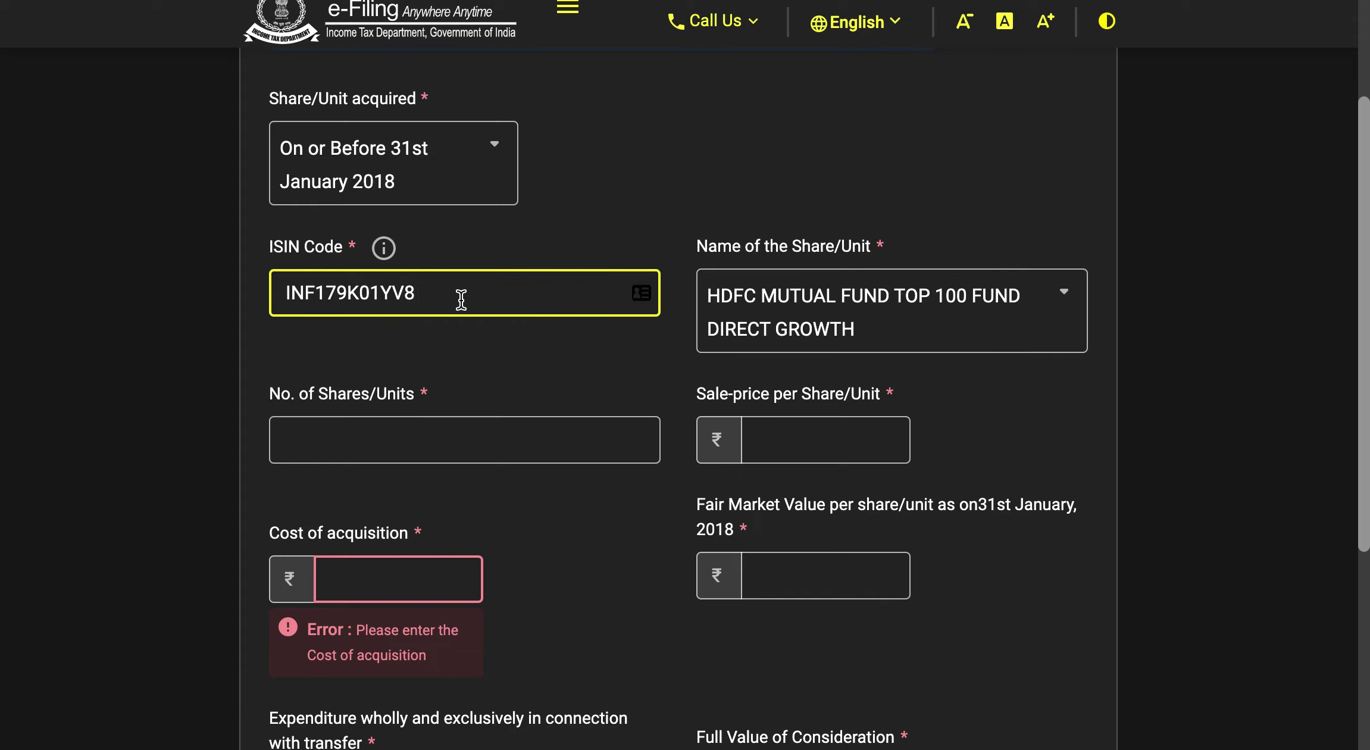
{"action": "left_click_drag", "start_coordinate": [520, 300], "coordinate": [312, 294]}
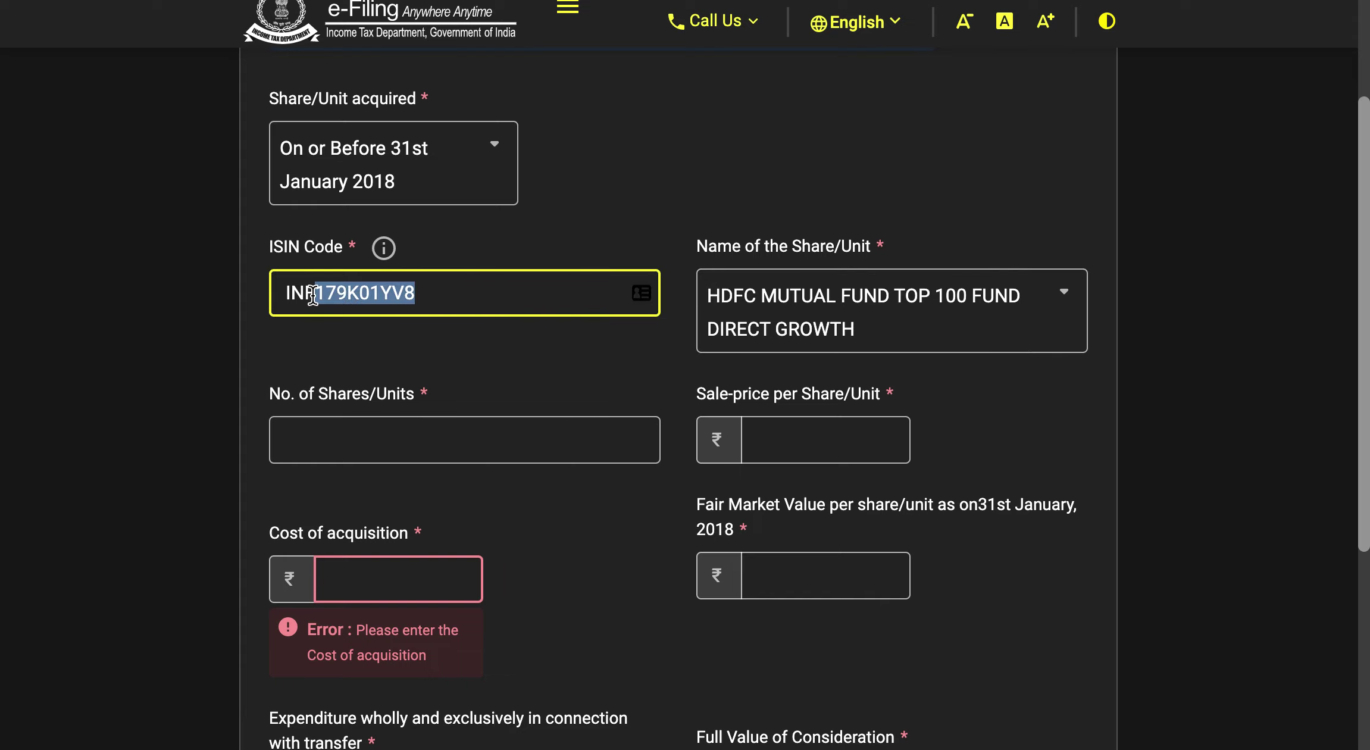
{"action": "double_click", "coordinate": [370, 291]}
{"action": "key", "text": "BackSpace"}
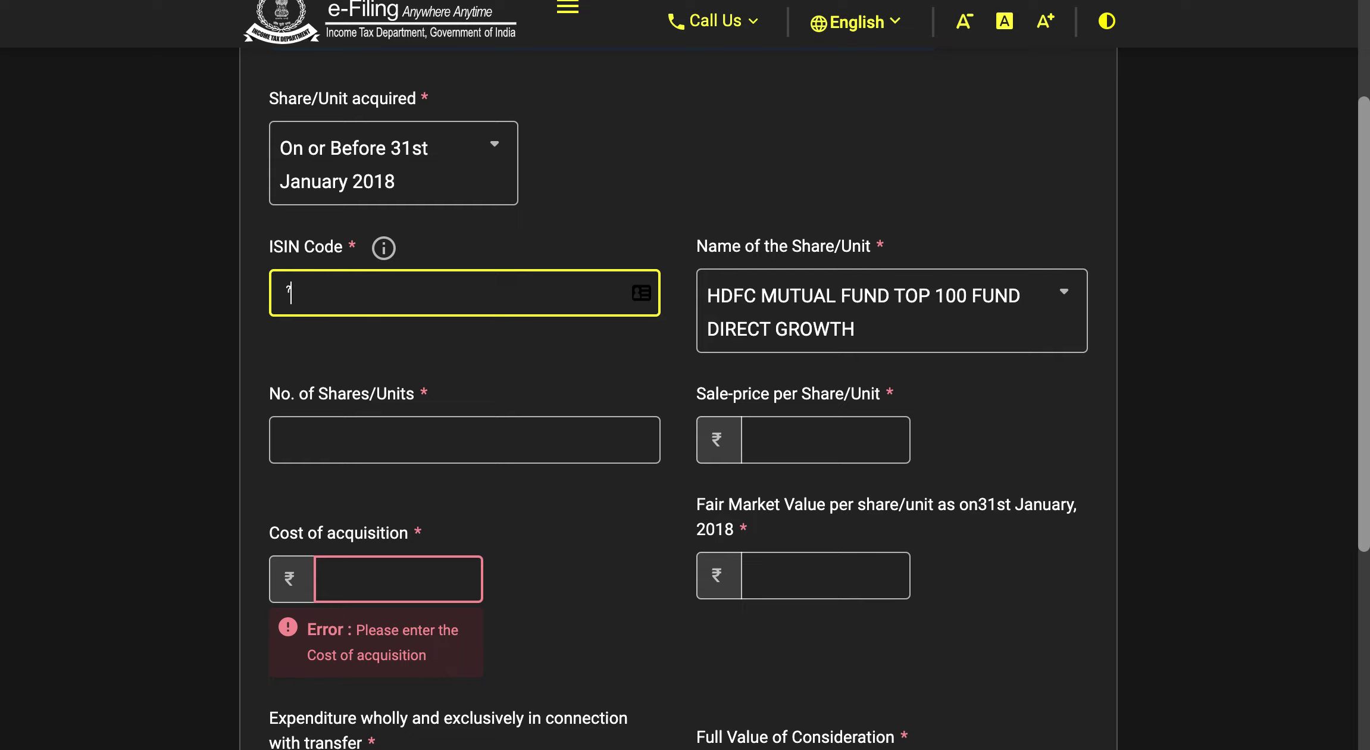
{"action": "left_click", "coordinate": [603, 359]}
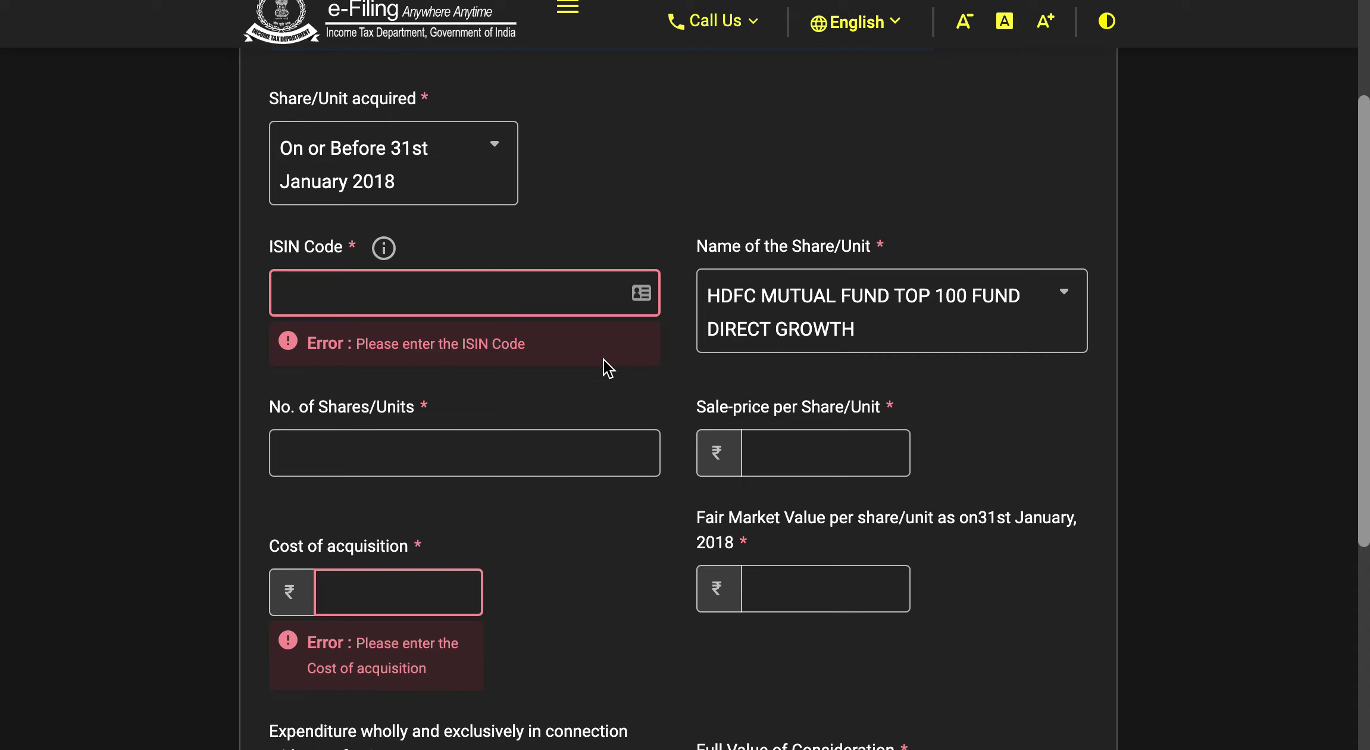
{"action": "left_click", "coordinate": [508, 306]}
{"action": "left_click", "coordinate": [374, 401]}
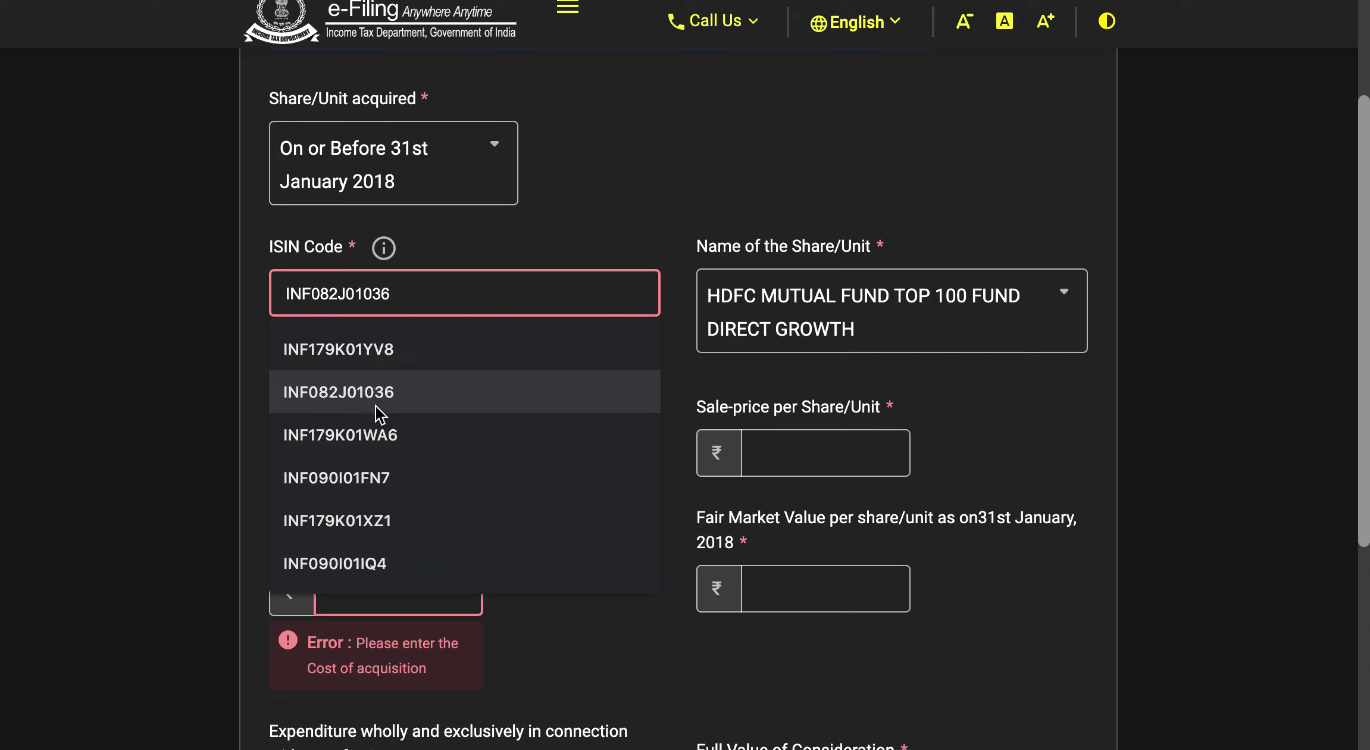
{"action": "left_click", "coordinate": [381, 351]}
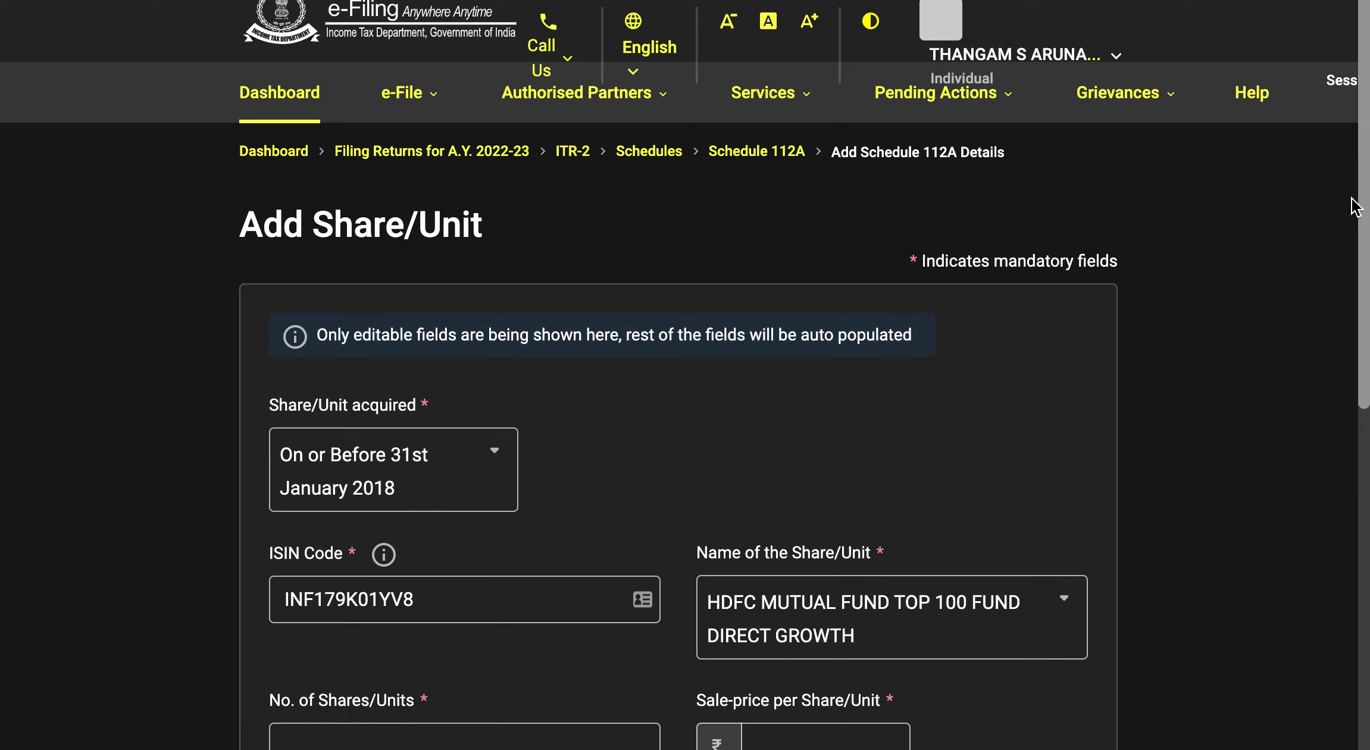
Step: Examine the number of shares/units, sale price per unit and 31st January 2018 fair market value fields of the share/unit record
{"action": "scroll", "coordinate": [1366, 364], "scroll_direction": "down", "scroll_amount": 5}
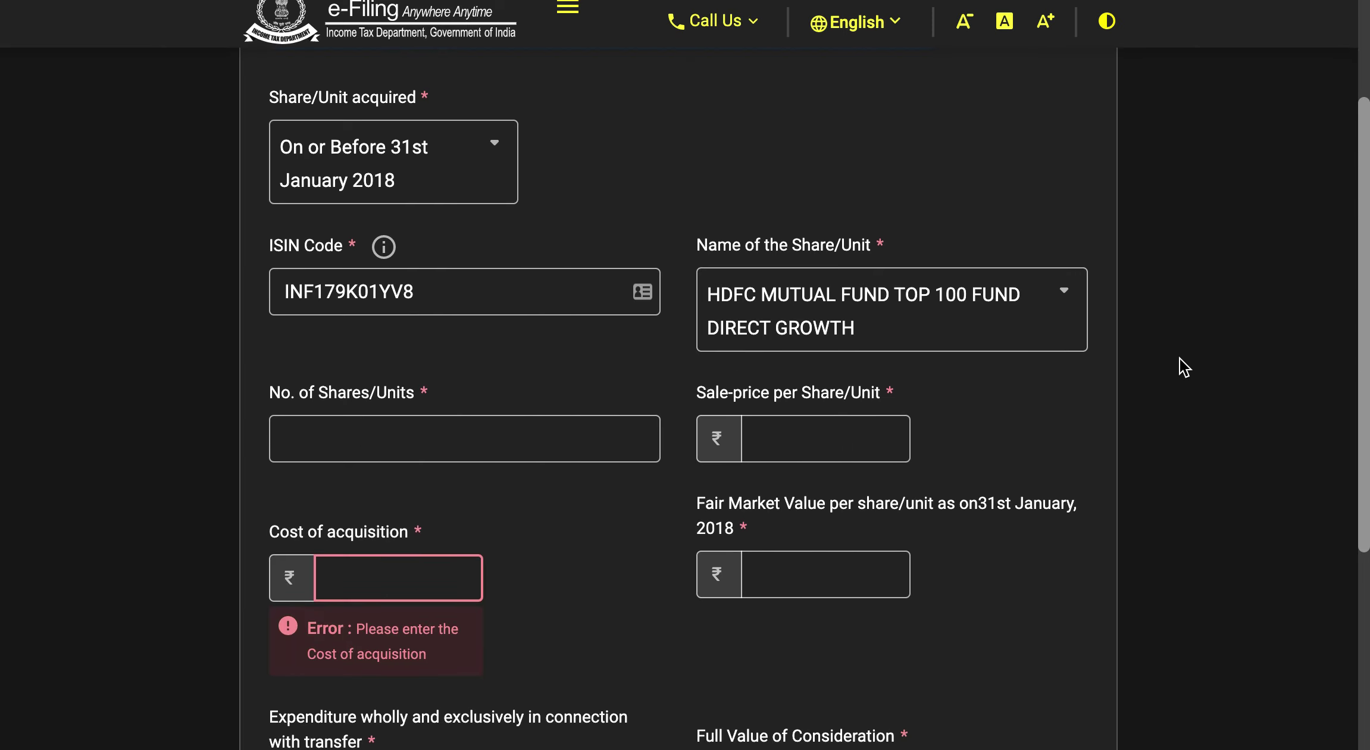
{"action": "left_click", "coordinate": [476, 439]}
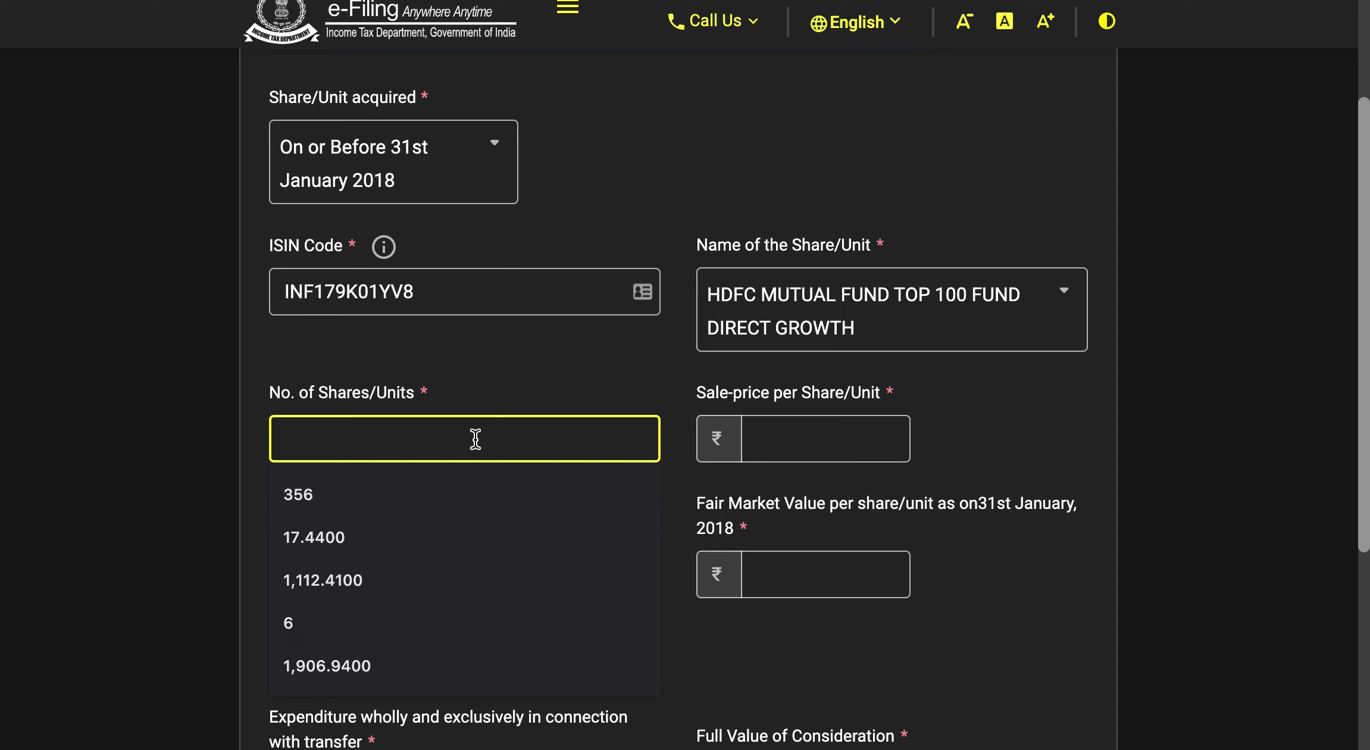
{"action": "left_click", "coordinate": [173, 498]}
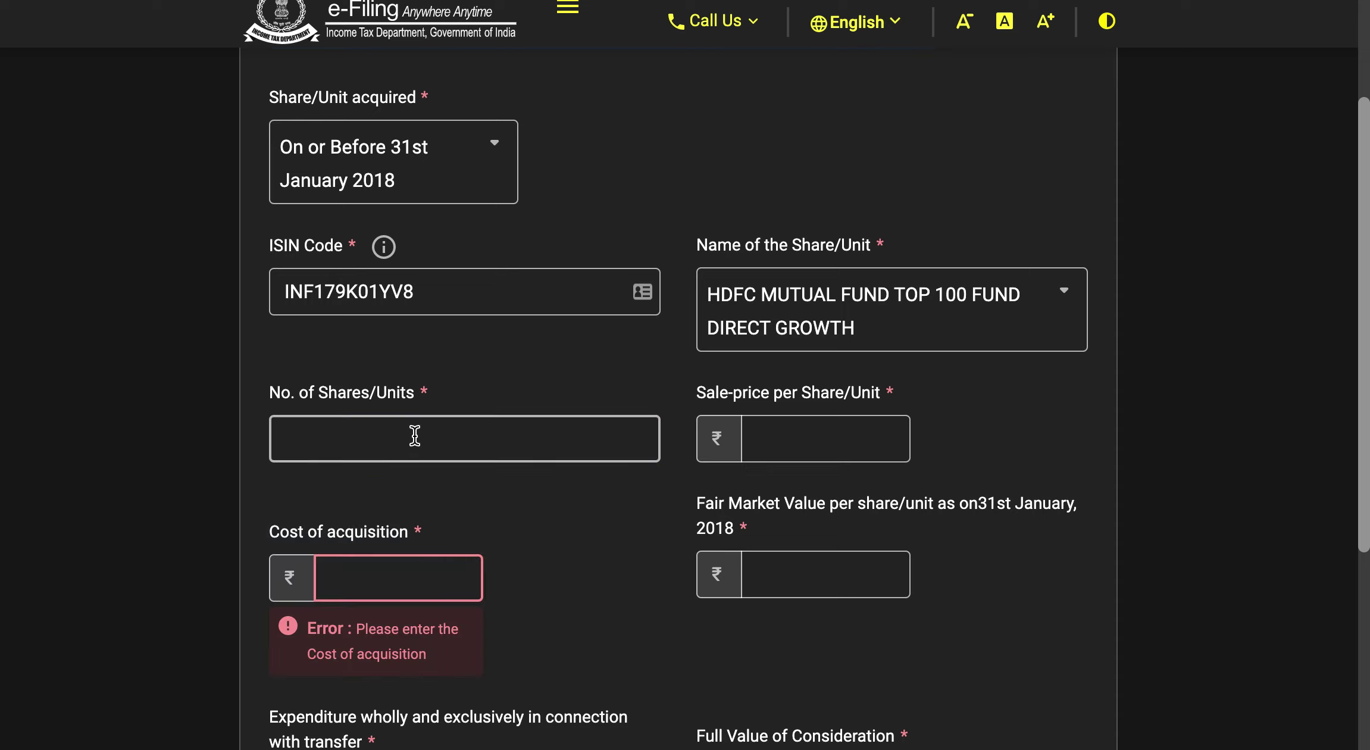
{"action": "left_click", "coordinate": [323, 424]}
{"action": "left_click", "coordinate": [183, 408]}
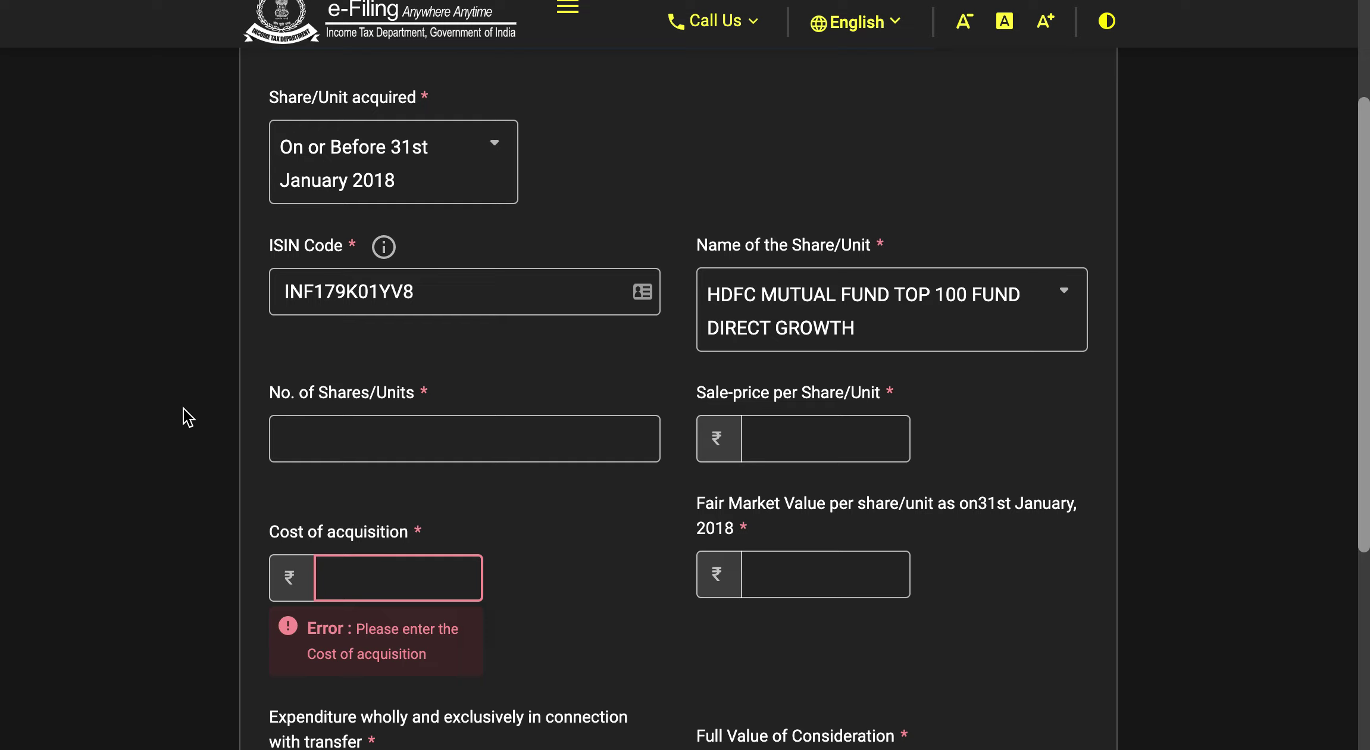
{"action": "left_click", "coordinate": [367, 440]}
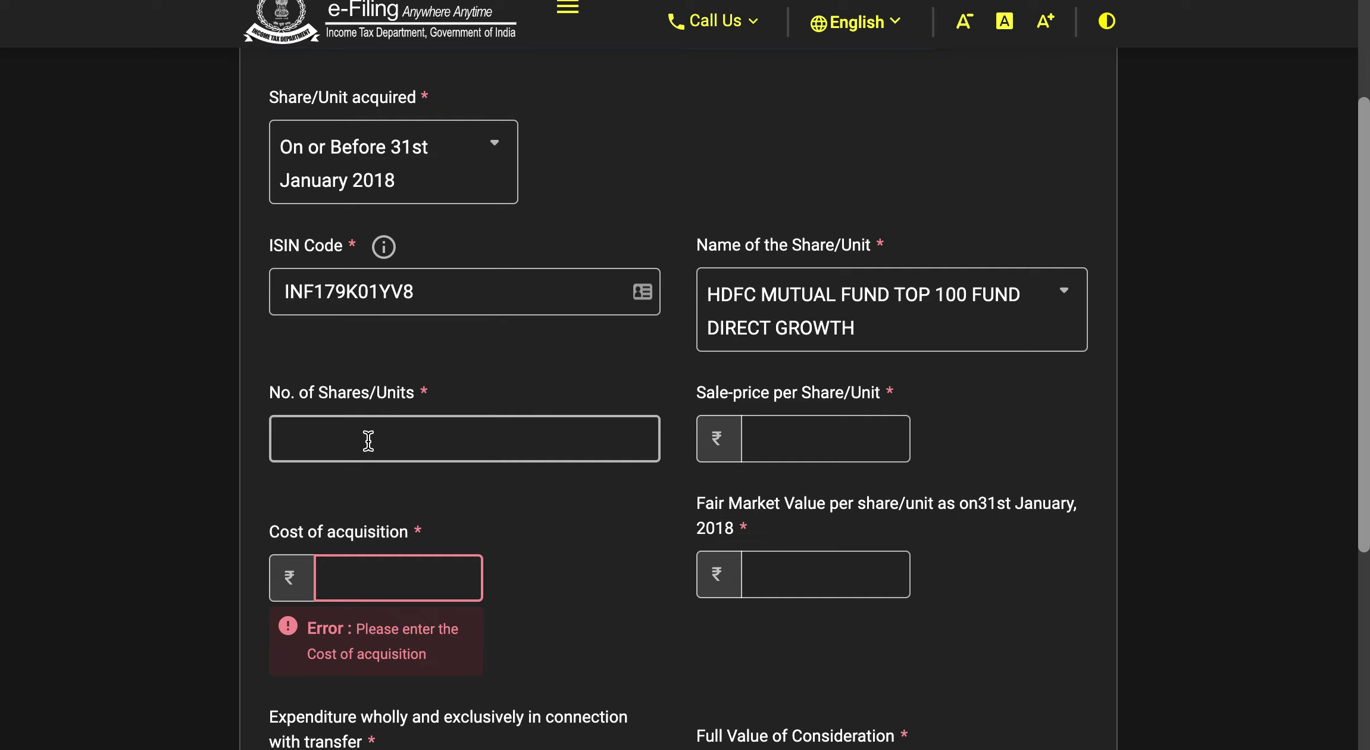
{"action": "left_click", "coordinate": [831, 437]}
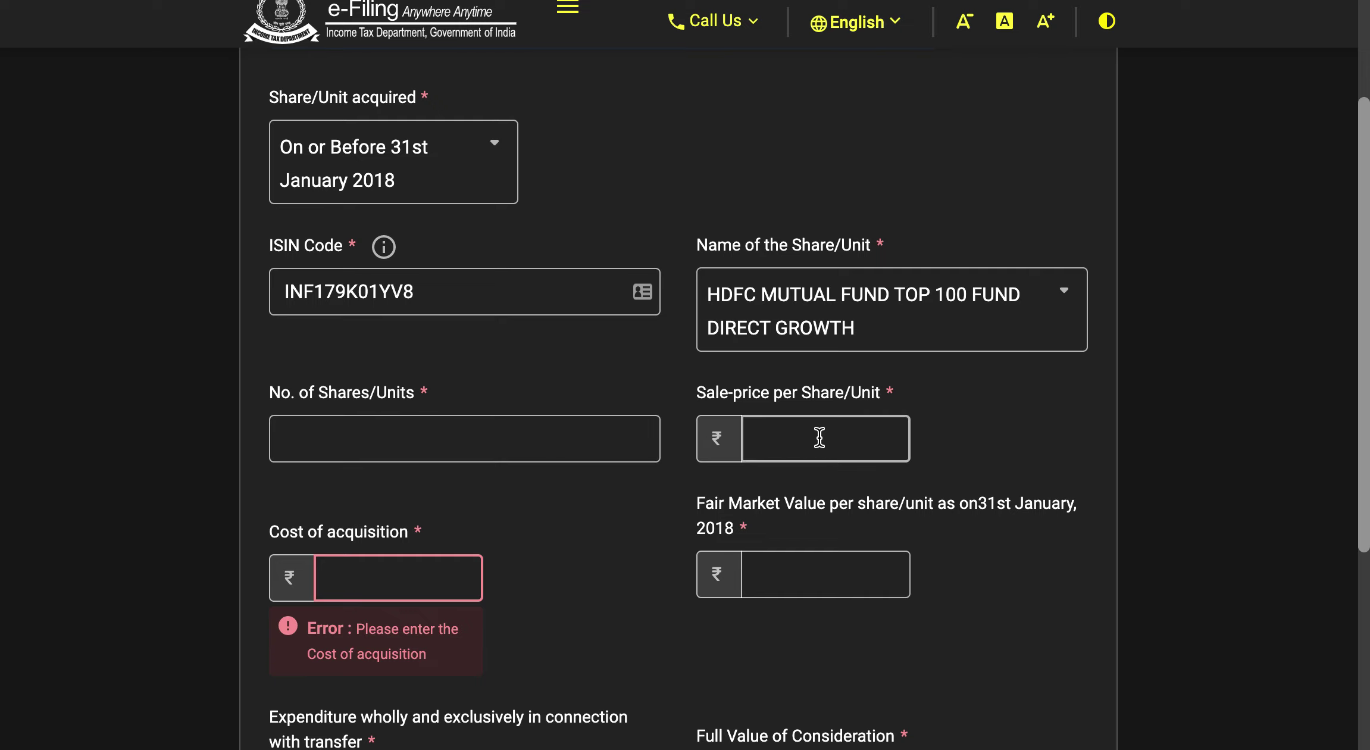
{"action": "left_click", "coordinate": [819, 438]}
{"action": "left_click", "coordinate": [945, 440]}
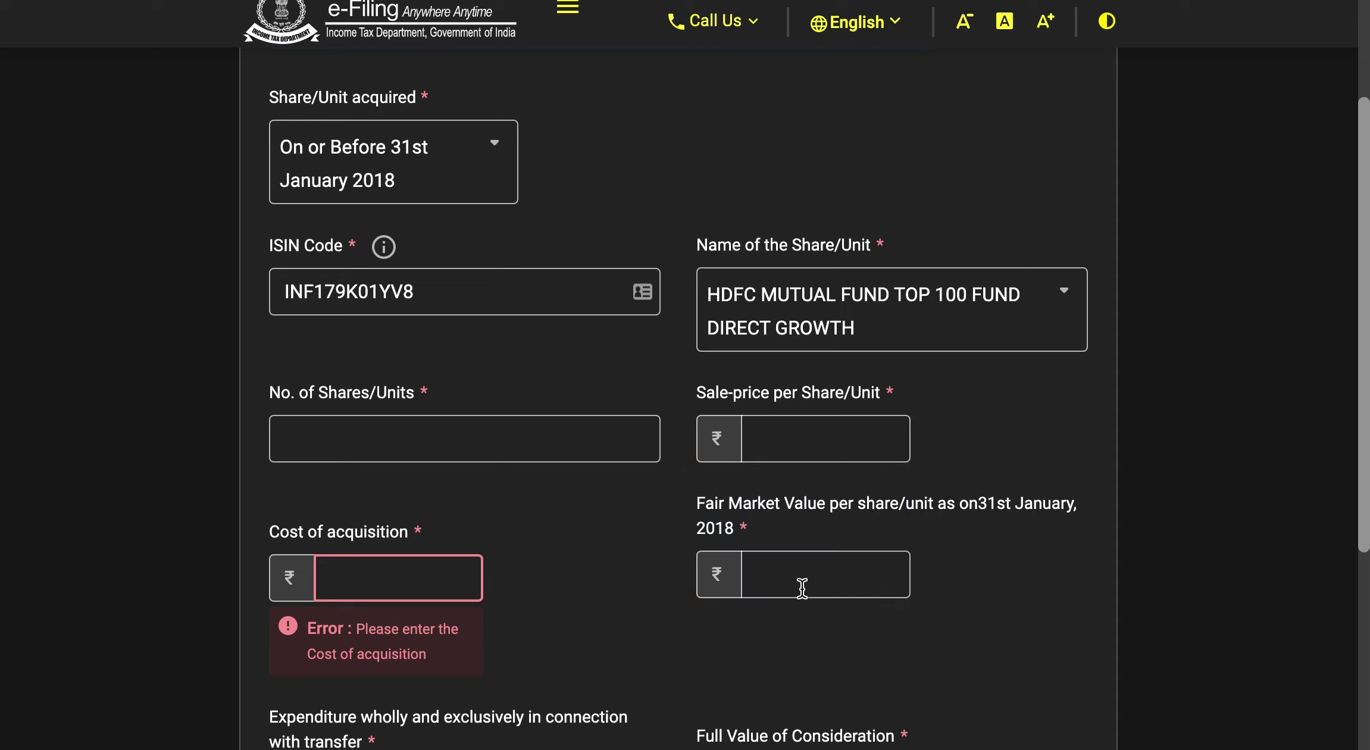
{"action": "left_click", "coordinate": [785, 570]}
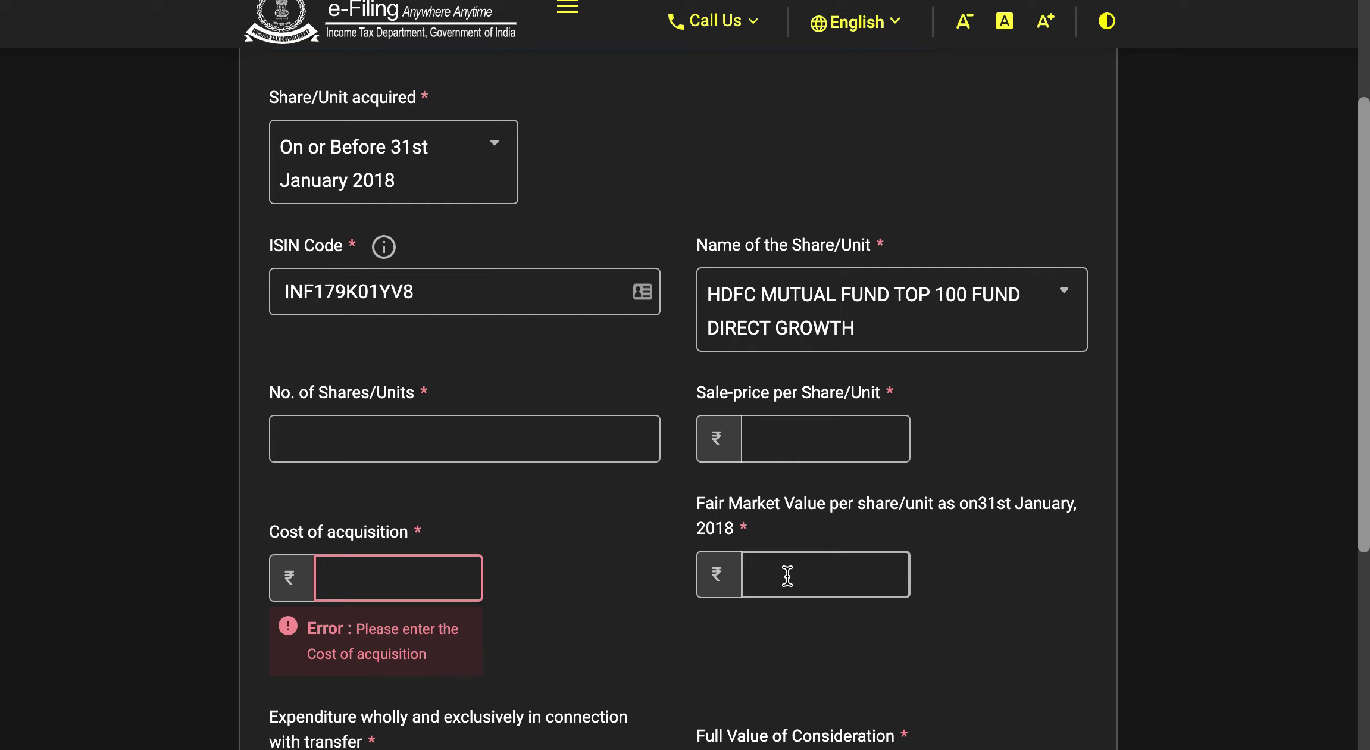
{"action": "left_click", "coordinate": [784, 577]}
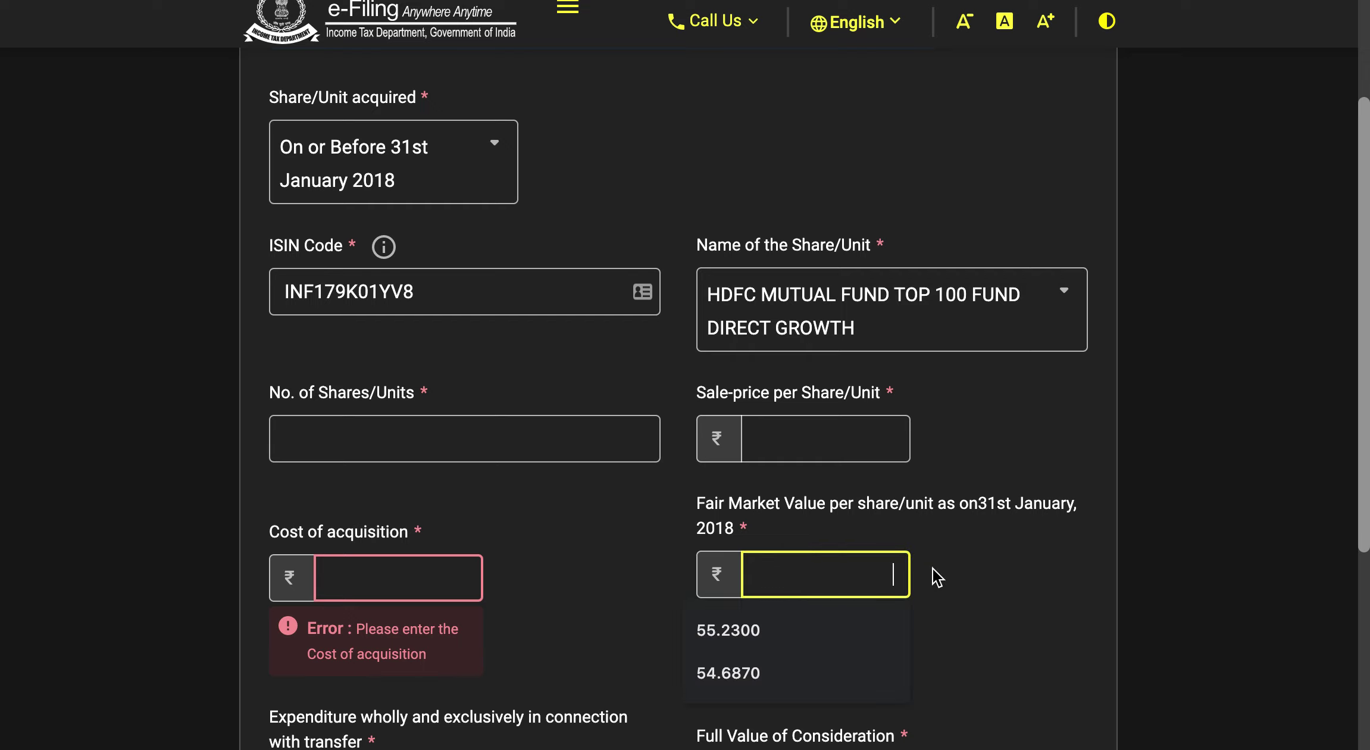
{"action": "left_click", "coordinate": [1162, 554]}
Step: Examine the cost of acquisition, transfer expenditure and full value of consideration fields of the share/unit record
{"action": "left_click_drag", "start_coordinate": [1367, 381], "coordinate": [930, 450]}
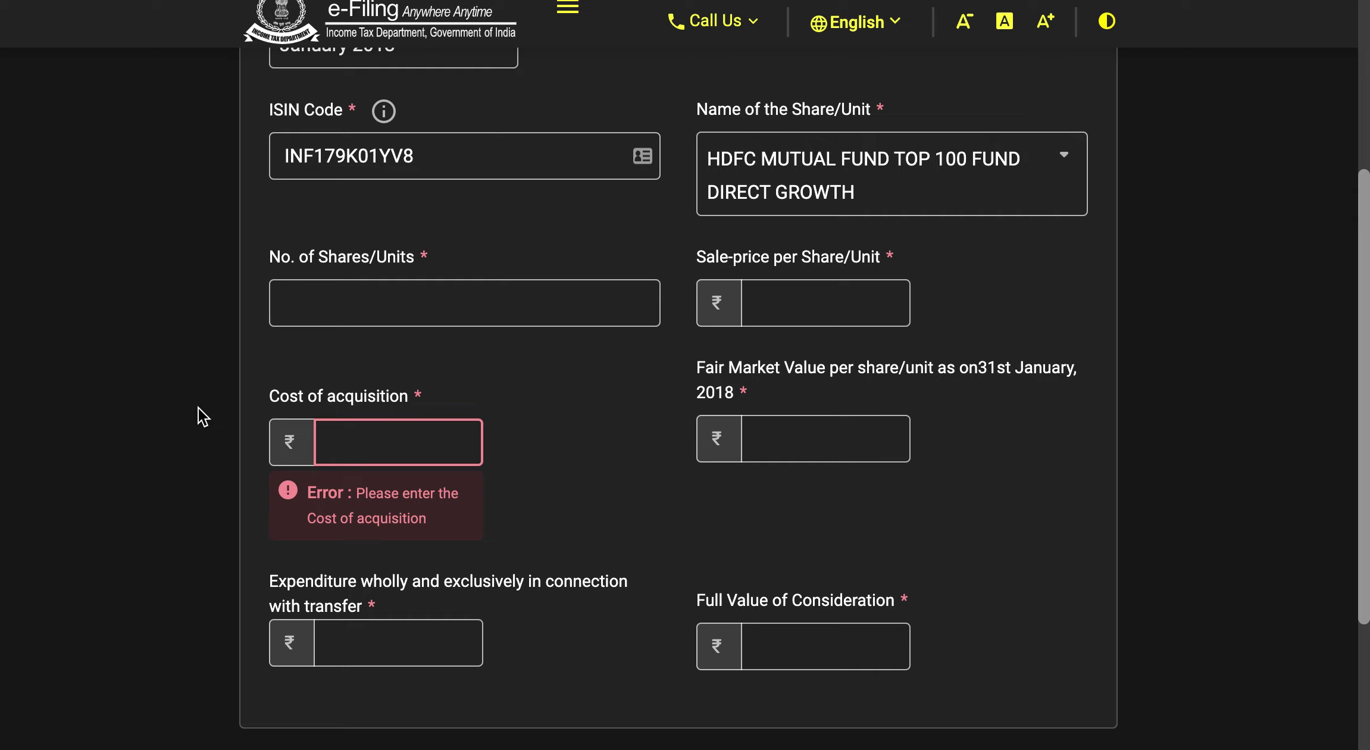
{"action": "left_click", "coordinate": [407, 451]}
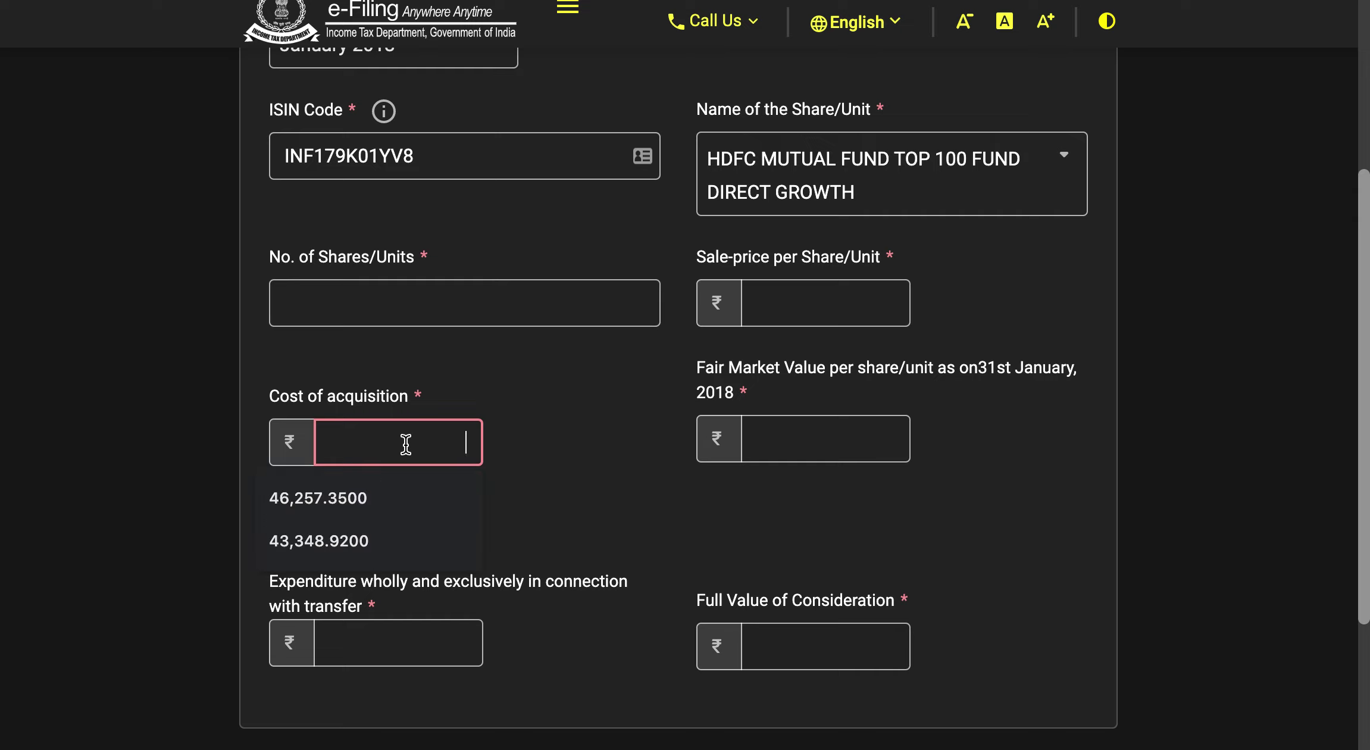
{"action": "left_click", "coordinate": [186, 499]}
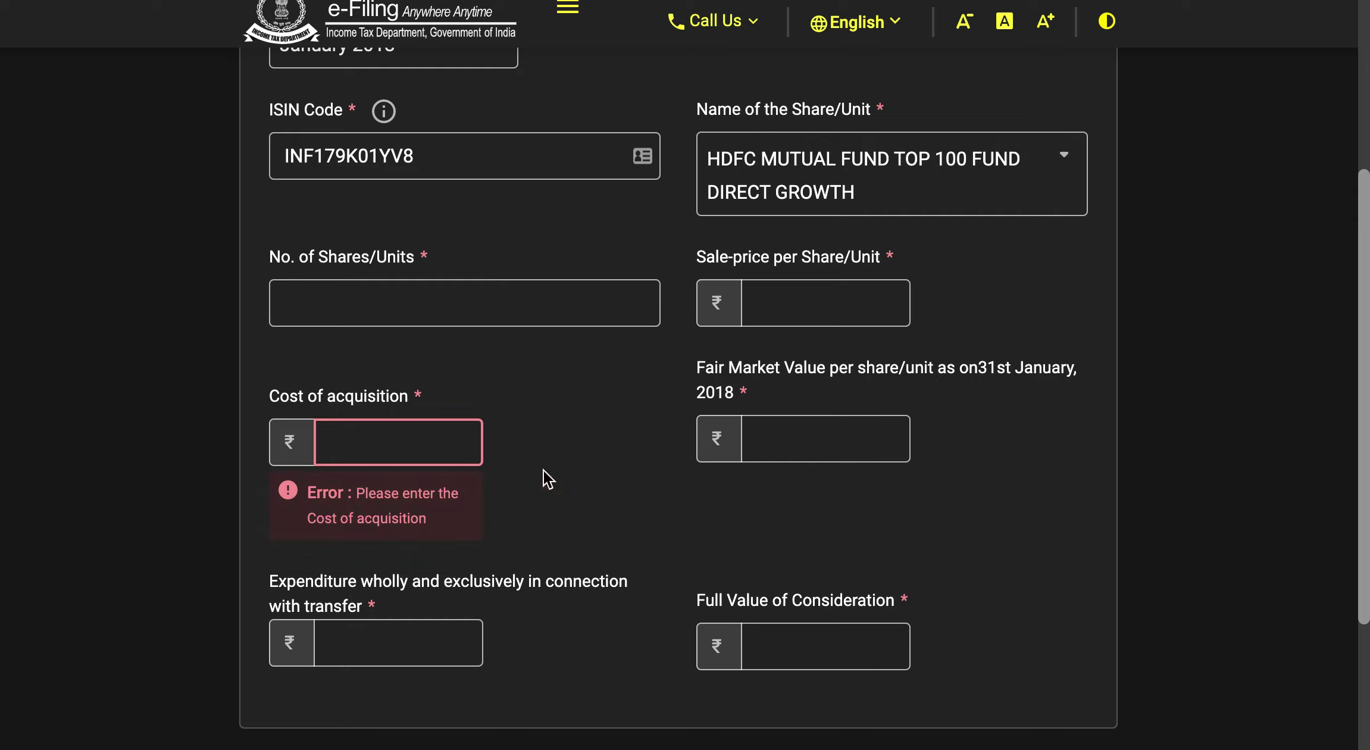
{"action": "scroll", "coordinate": [1367, 361], "scroll_direction": "down", "scroll_amount": 1}
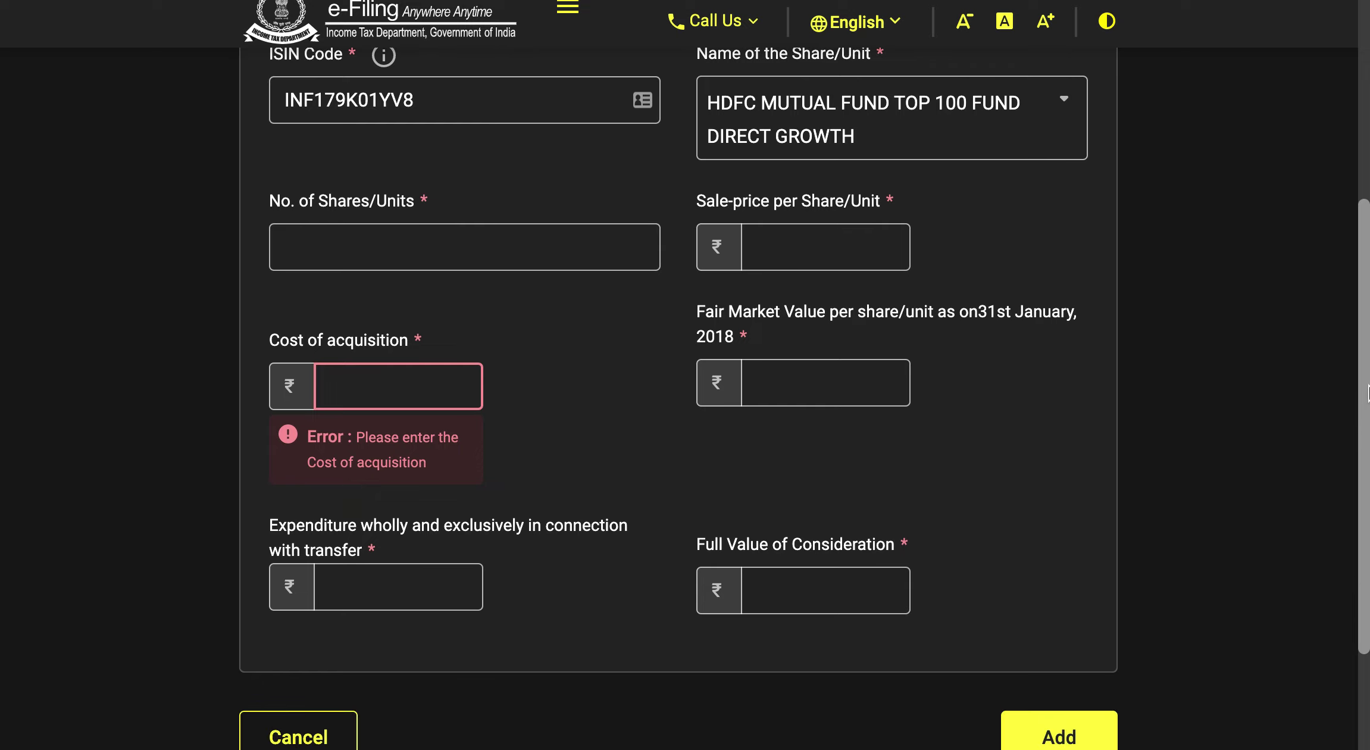
{"action": "left_click", "coordinate": [372, 590]}
{"action": "scroll", "coordinate": [1351, 297], "scroll_direction": "up", "scroll_amount": 3}
{"action": "scroll", "coordinate": [1340, 268], "scroll_direction": "down", "scroll_amount": 3}
{"action": "scroll", "coordinate": [1297, 180], "scroll_direction": "up", "scroll_amount": 5}
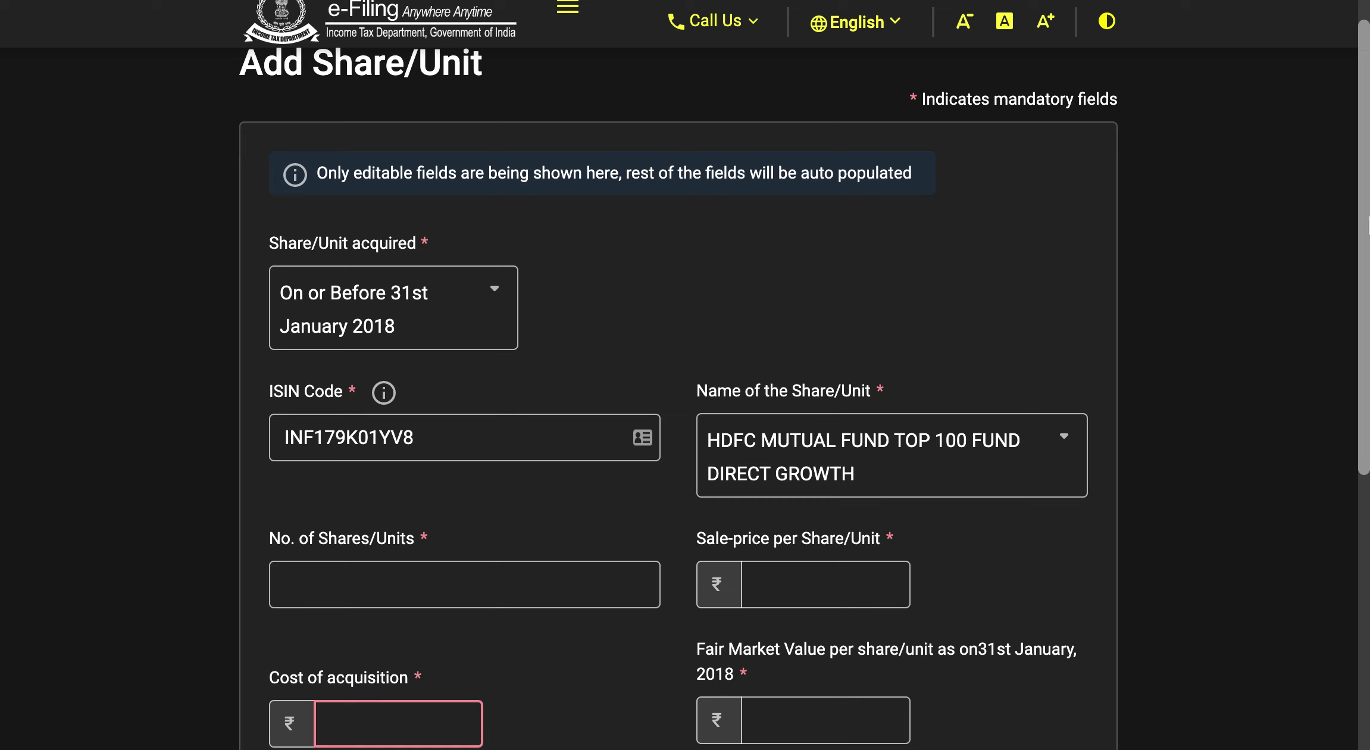
{"action": "scroll", "coordinate": [1349, 202], "scroll_direction": "down", "scroll_amount": 5}
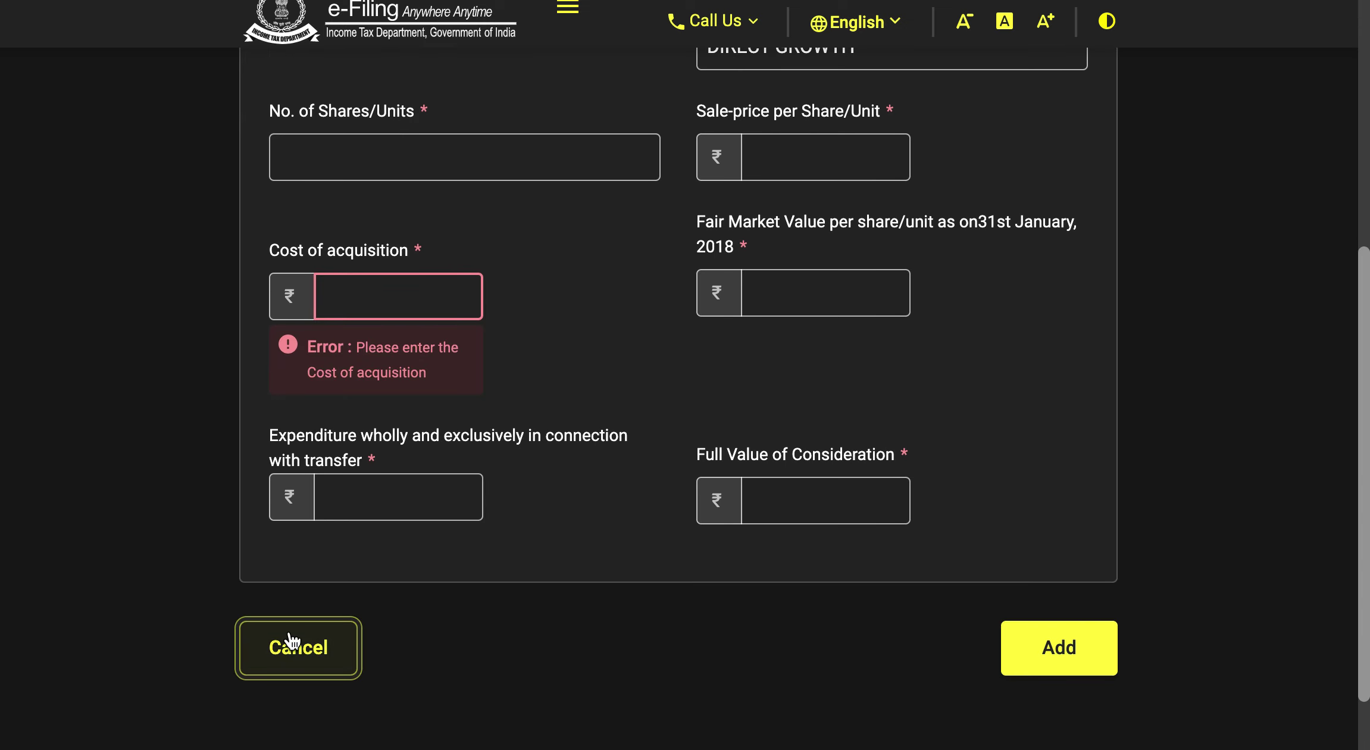
Step: Cancel the share/unit record and reopen the Schedule Capital Gains details, keeping the selected asset types
{"action": "left_click", "coordinate": [293, 641]}
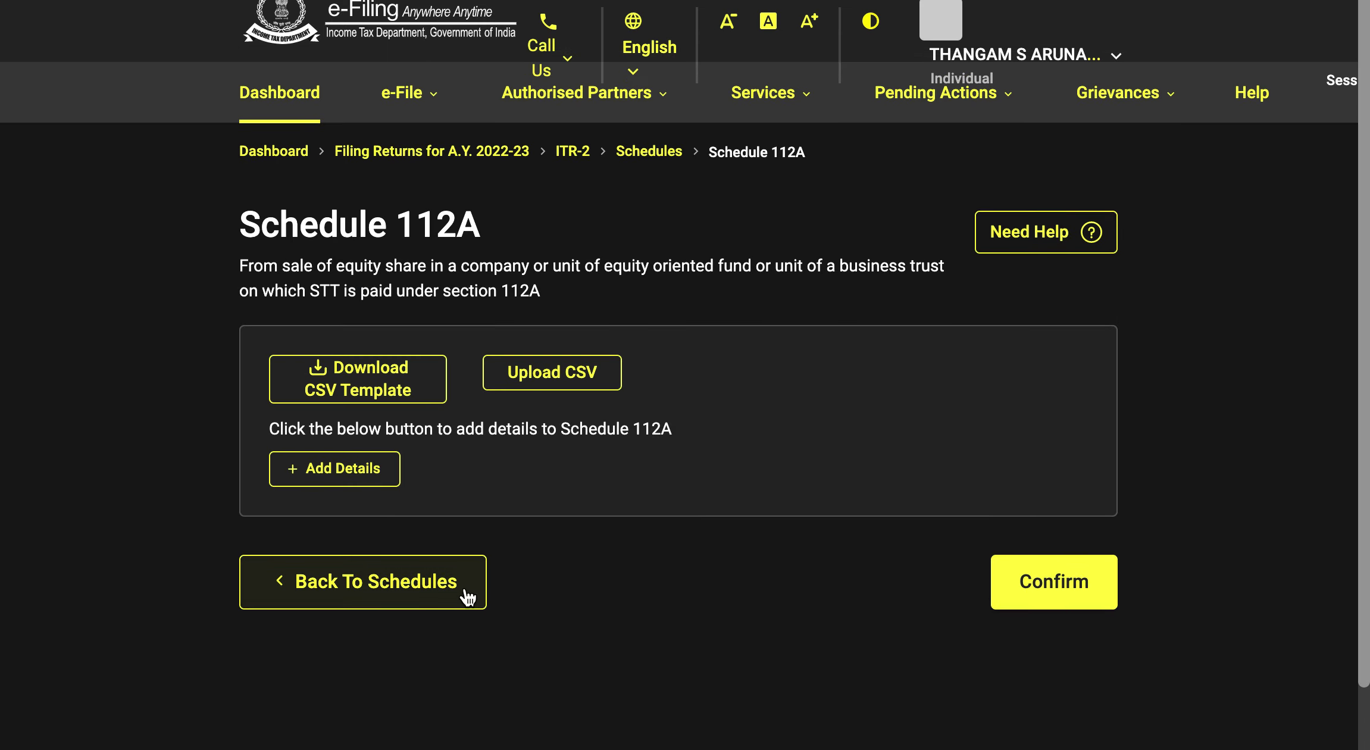
{"action": "left_click", "coordinate": [464, 581]}
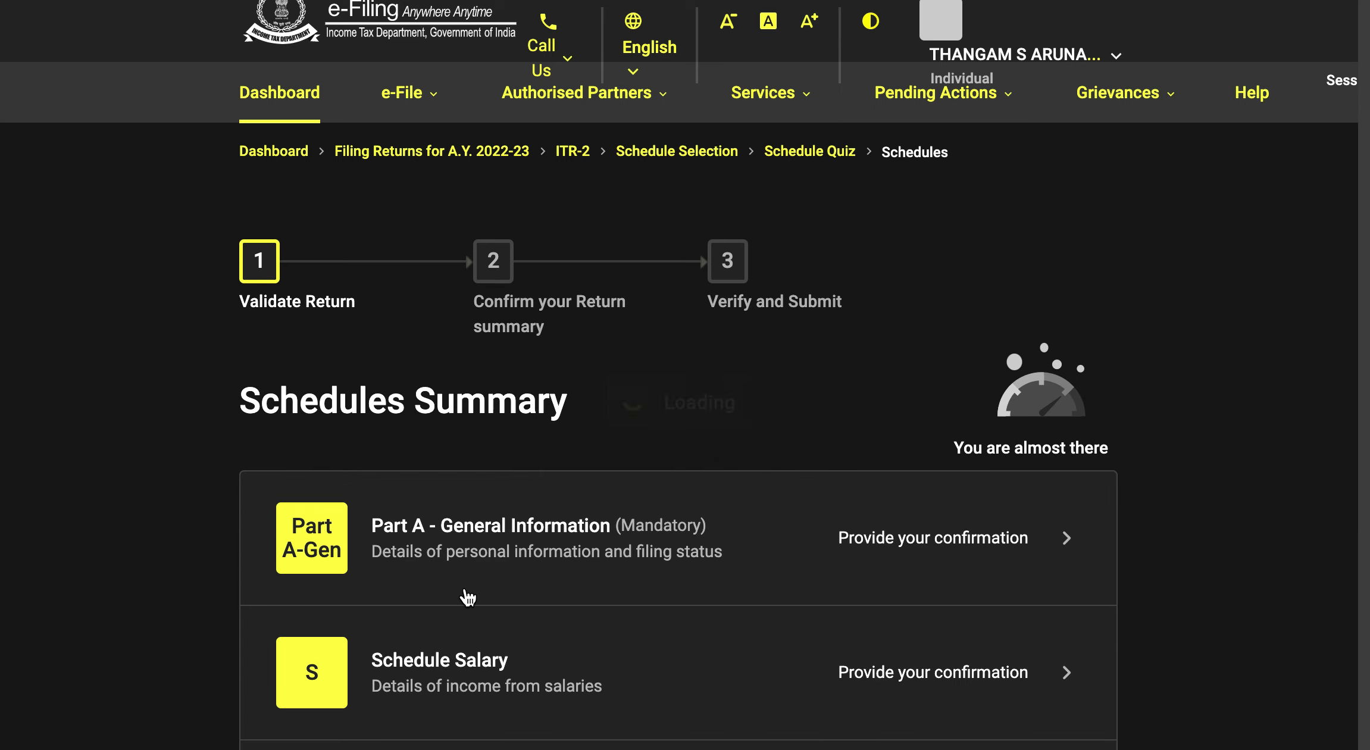
{"action": "scroll", "coordinate": [697, 309], "scroll_direction": "down", "scroll_amount": 8}
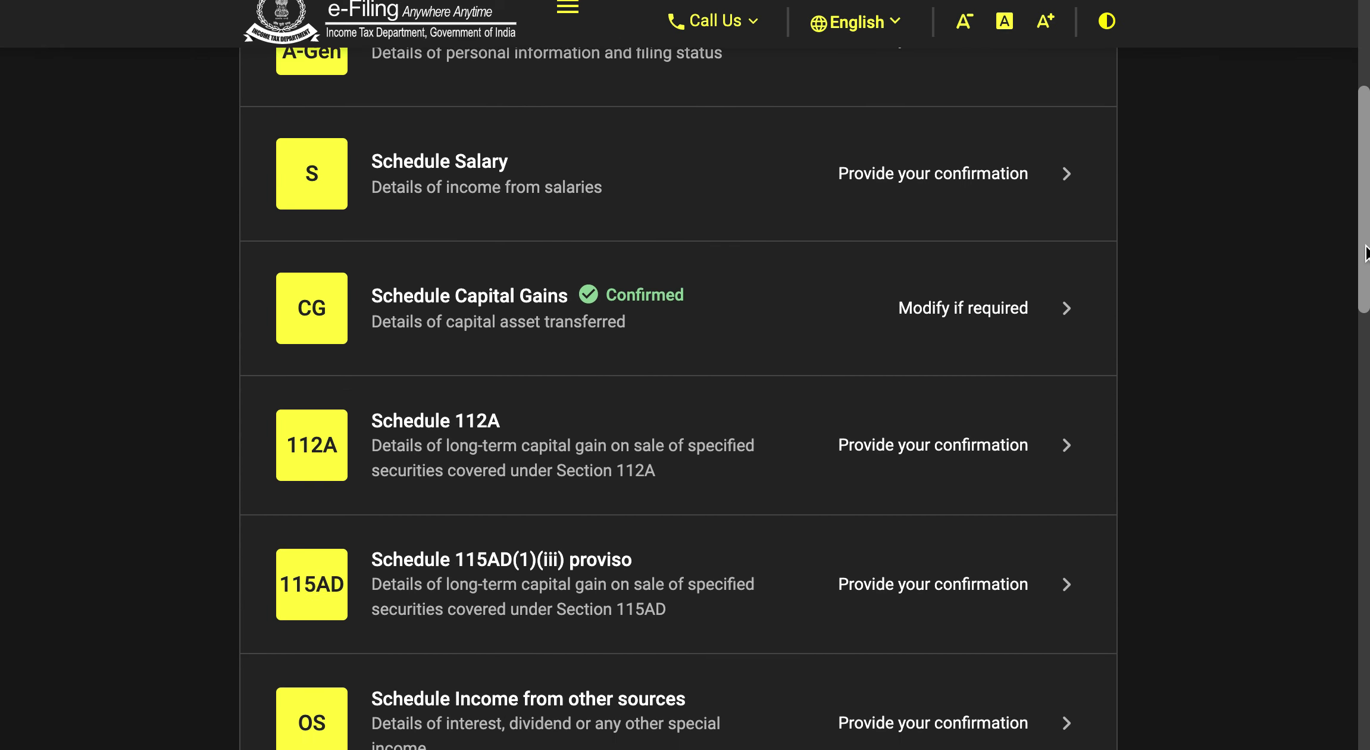
{"action": "left_click", "coordinate": [698, 308]}
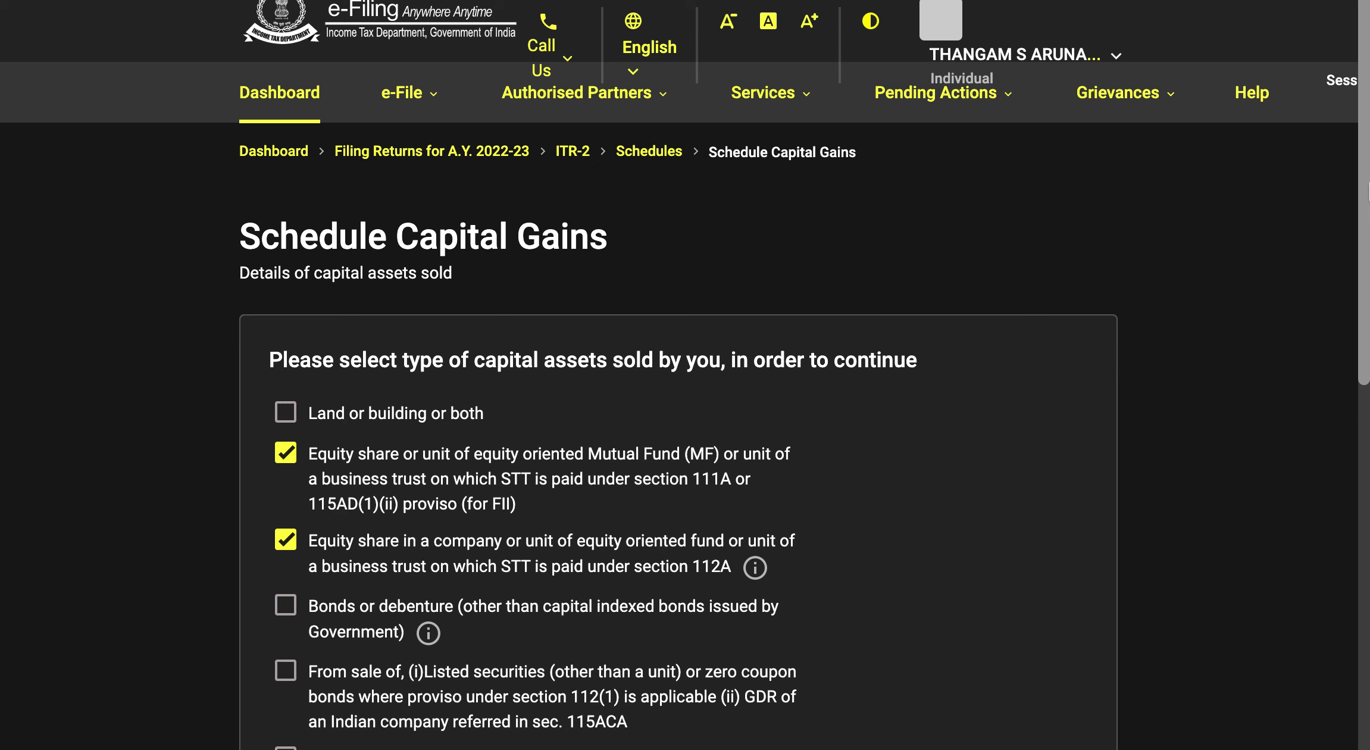
{"action": "scroll", "coordinate": [688, 301], "scroll_direction": "down", "scroll_amount": 9}
{"action": "scroll", "coordinate": [685, 399], "scroll_direction": "down", "scroll_amount": 4}
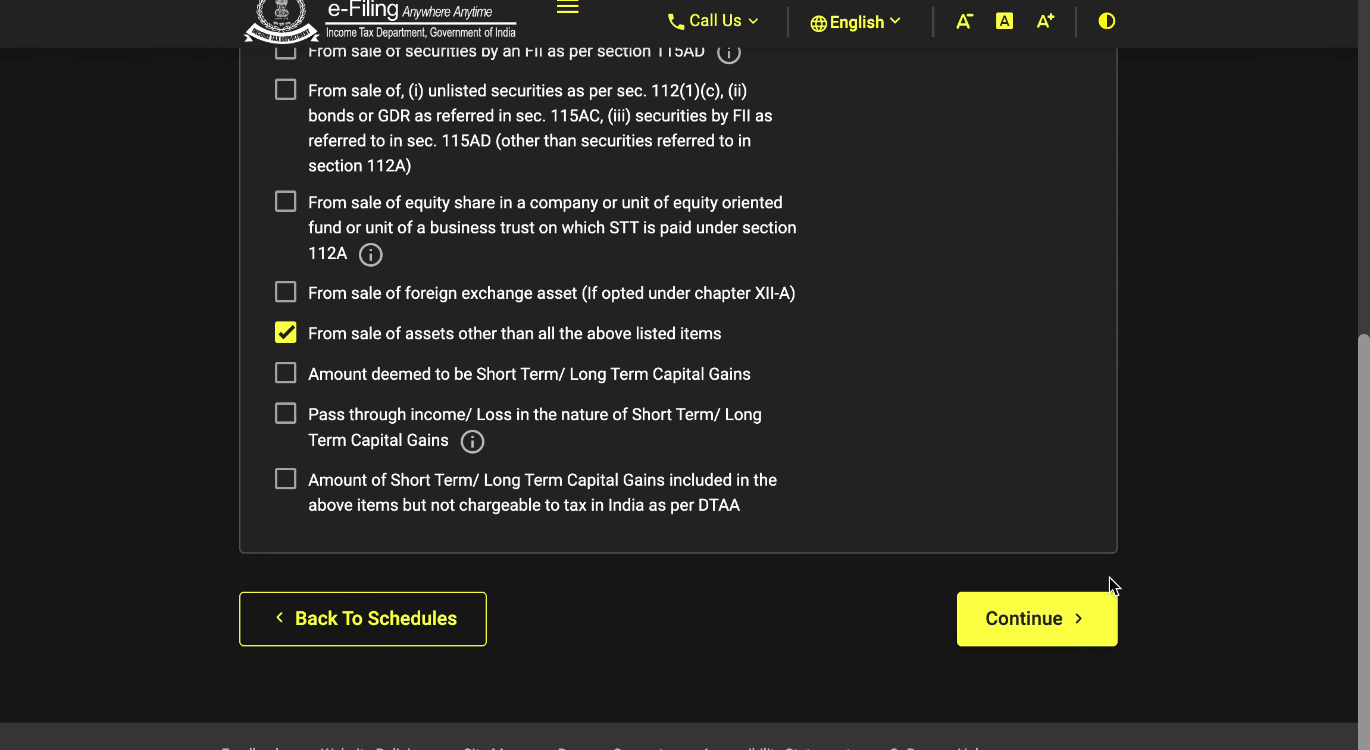
{"action": "left_click", "coordinate": [1065, 618]}
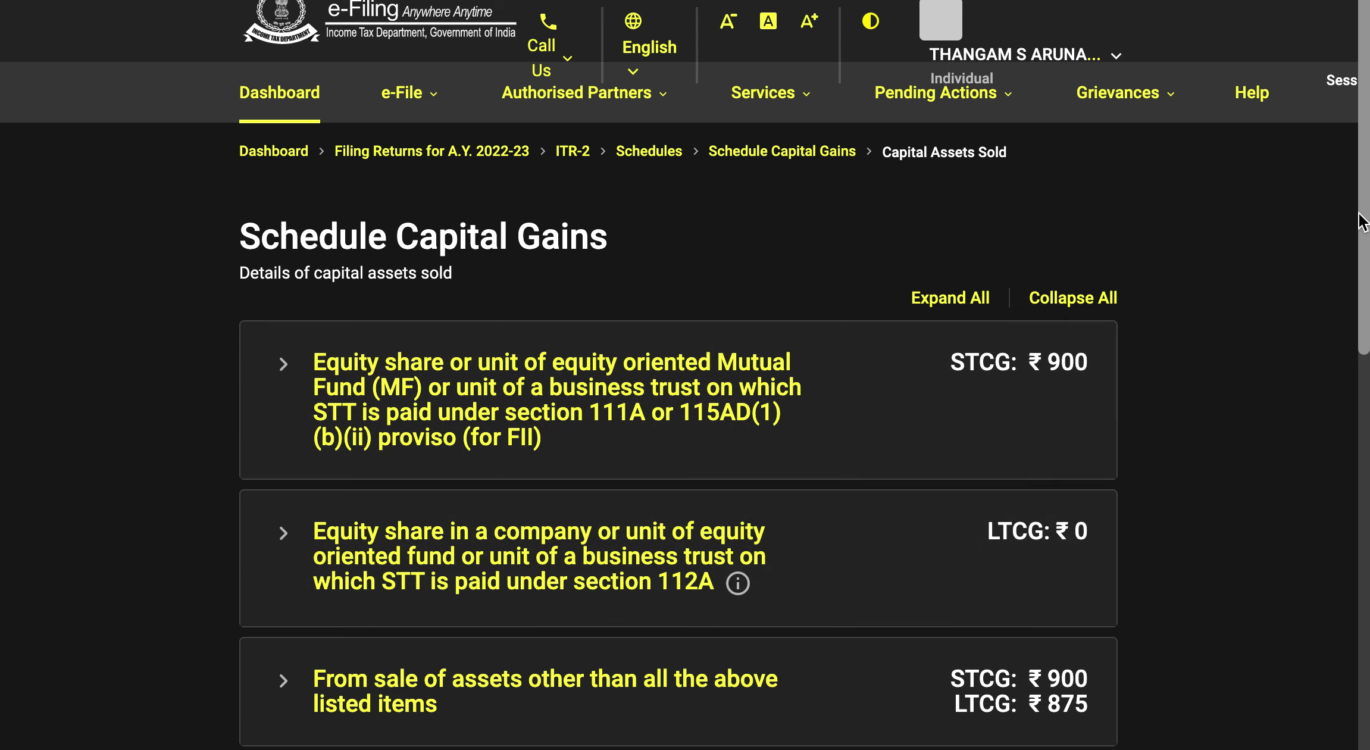
Step: Review the gains per asset type and the short-term, long-term and chargeable capital gain totals
{"action": "scroll", "coordinate": [1363, 222], "scroll_direction": "down", "scroll_amount": 5}
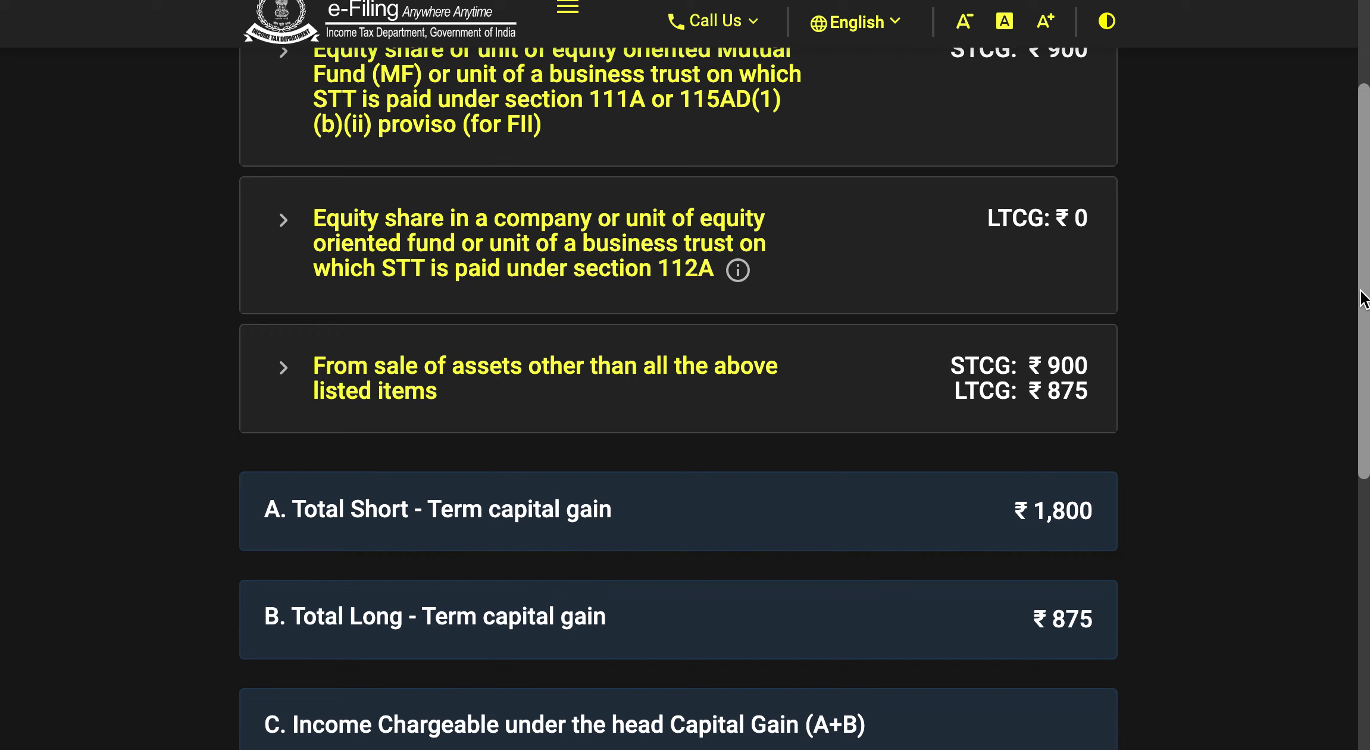
{"action": "scroll", "coordinate": [1366, 285], "scroll_direction": "up", "scroll_amount": 2}
{"action": "scroll", "coordinate": [1368, 217], "scroll_direction": "up", "scroll_amount": 3}
{"action": "scroll", "coordinate": [1367, 381], "scroll_direction": "down", "scroll_amount": 13}
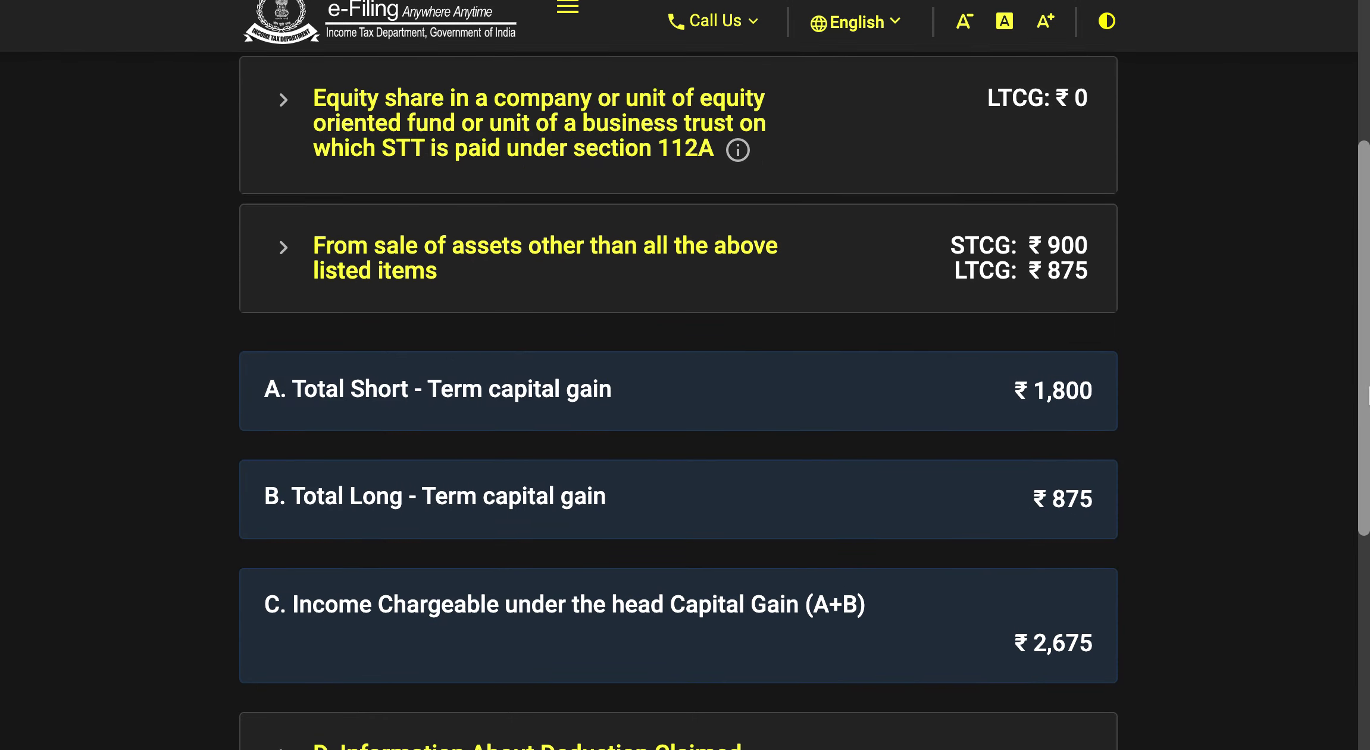
{"action": "scroll", "coordinate": [1367, 381], "scroll_direction": "down", "scroll_amount": 2}
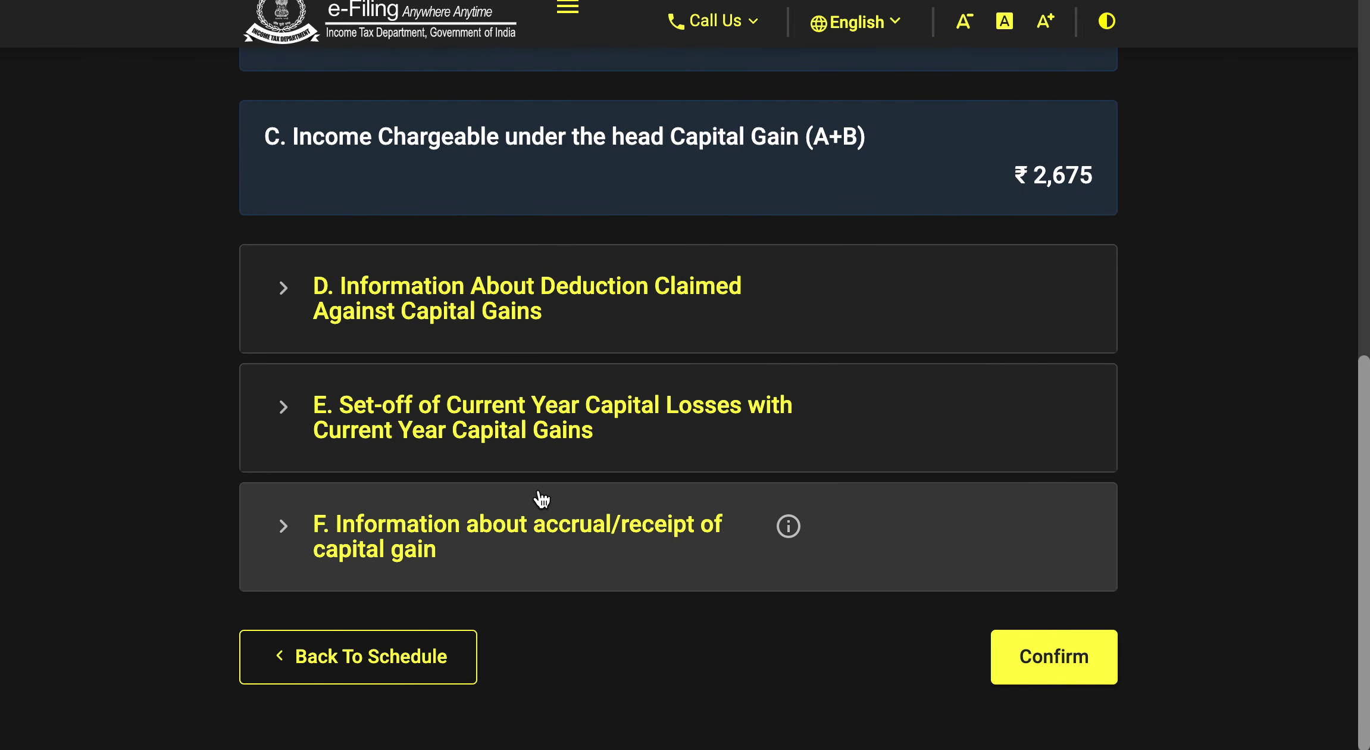
Step: Start adding details to section F on accrual/receipt of capital gain and inspect its period-wise entry fields
{"action": "left_click", "coordinate": [479, 534]}
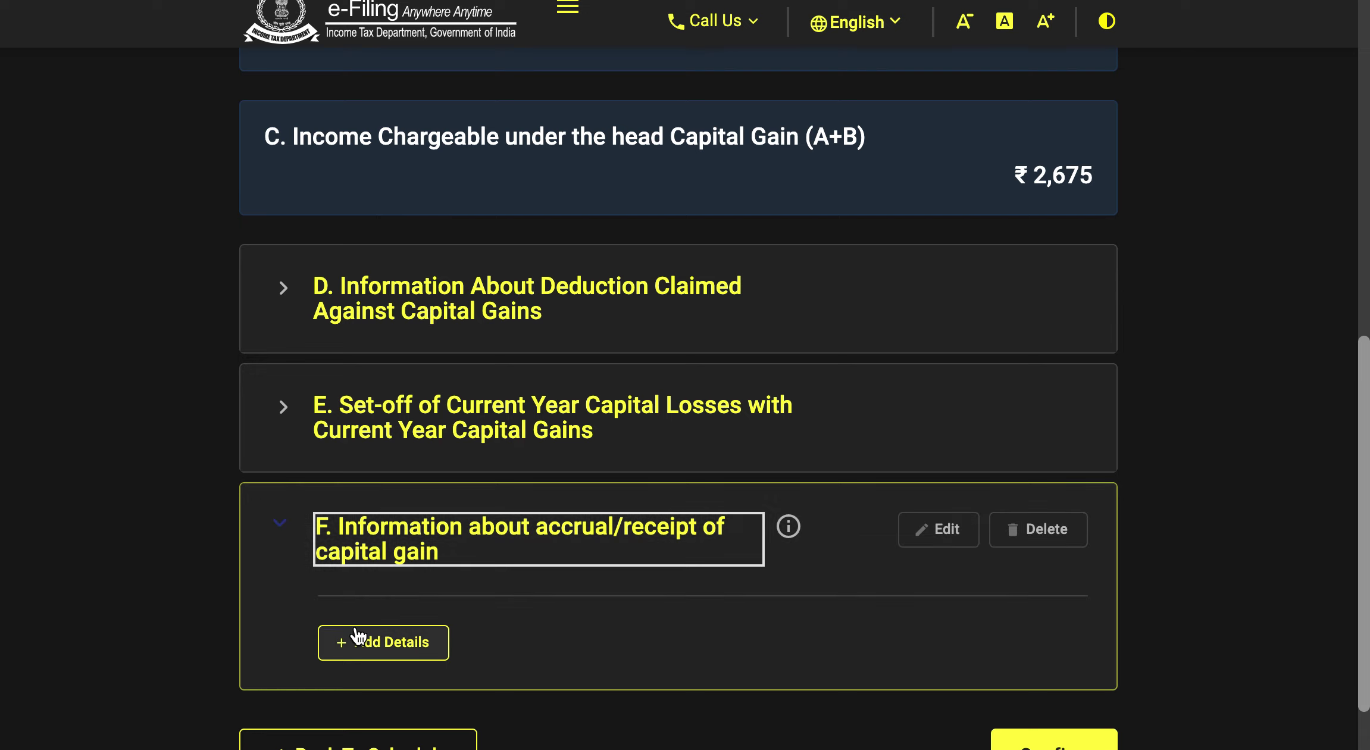
{"action": "left_click", "coordinate": [359, 639]}
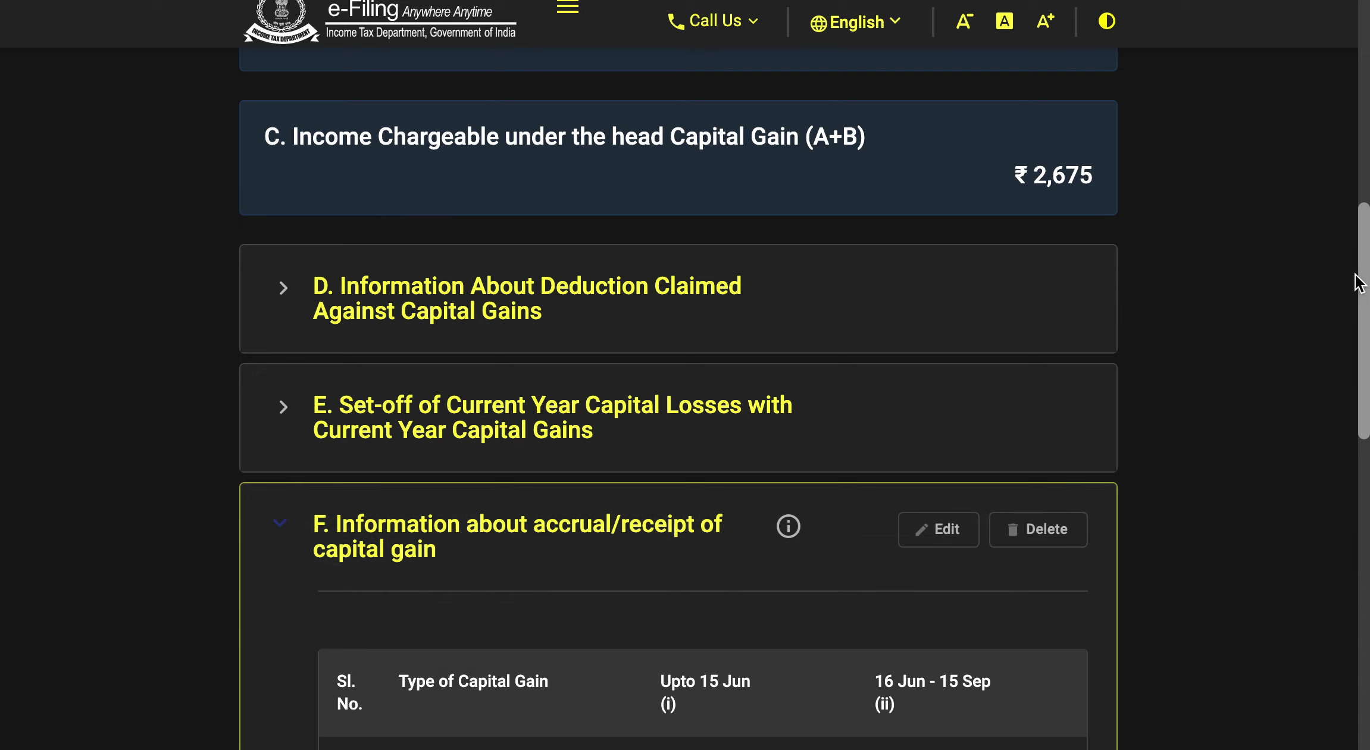
{"action": "left_click_drag", "start_coordinate": [1363, 282], "coordinate": [1367, 399]}
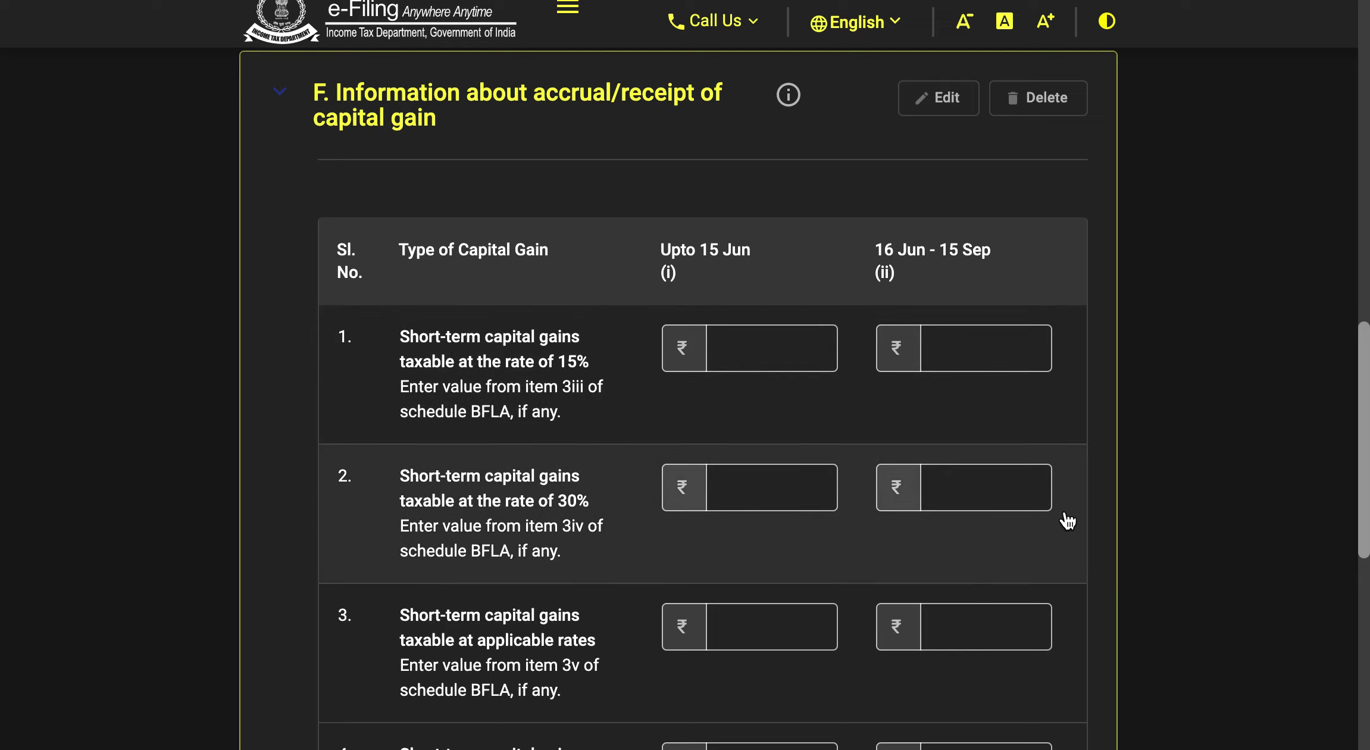
{"action": "left_click", "coordinate": [753, 625]}
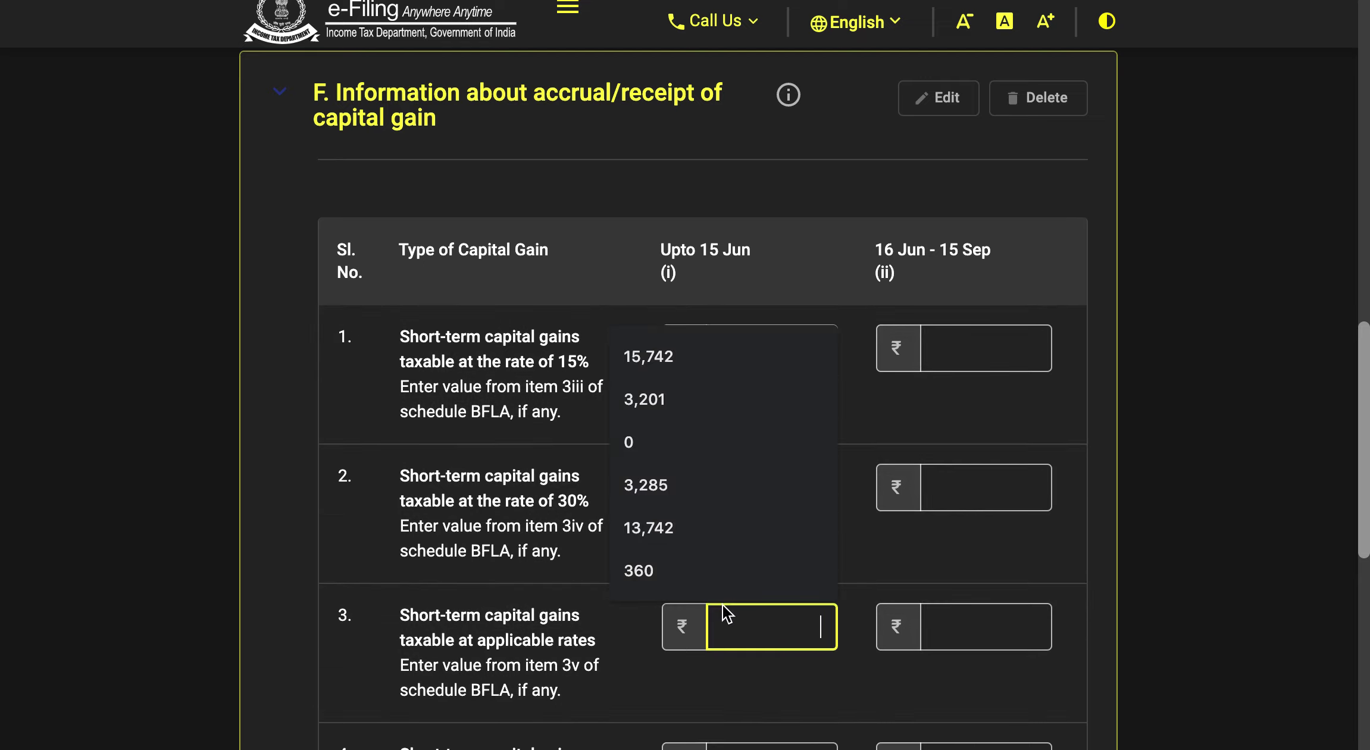
{"action": "left_click", "coordinate": [216, 519]}
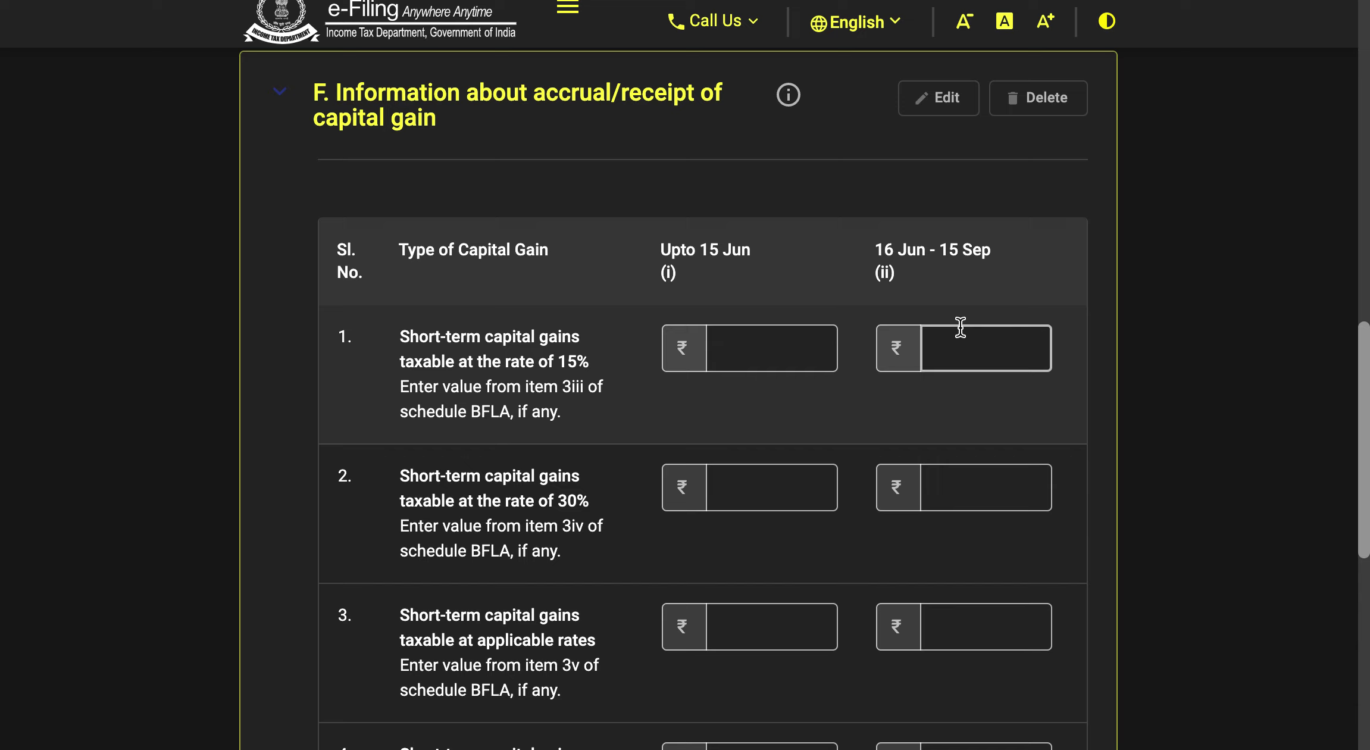
Step: Compare the capital gain totals and per-asset gains with the short-term and long-term rows of the accrual/receipt table
{"action": "left_click_drag", "start_coordinate": [1360, 375], "coordinate": [1366, 169]}
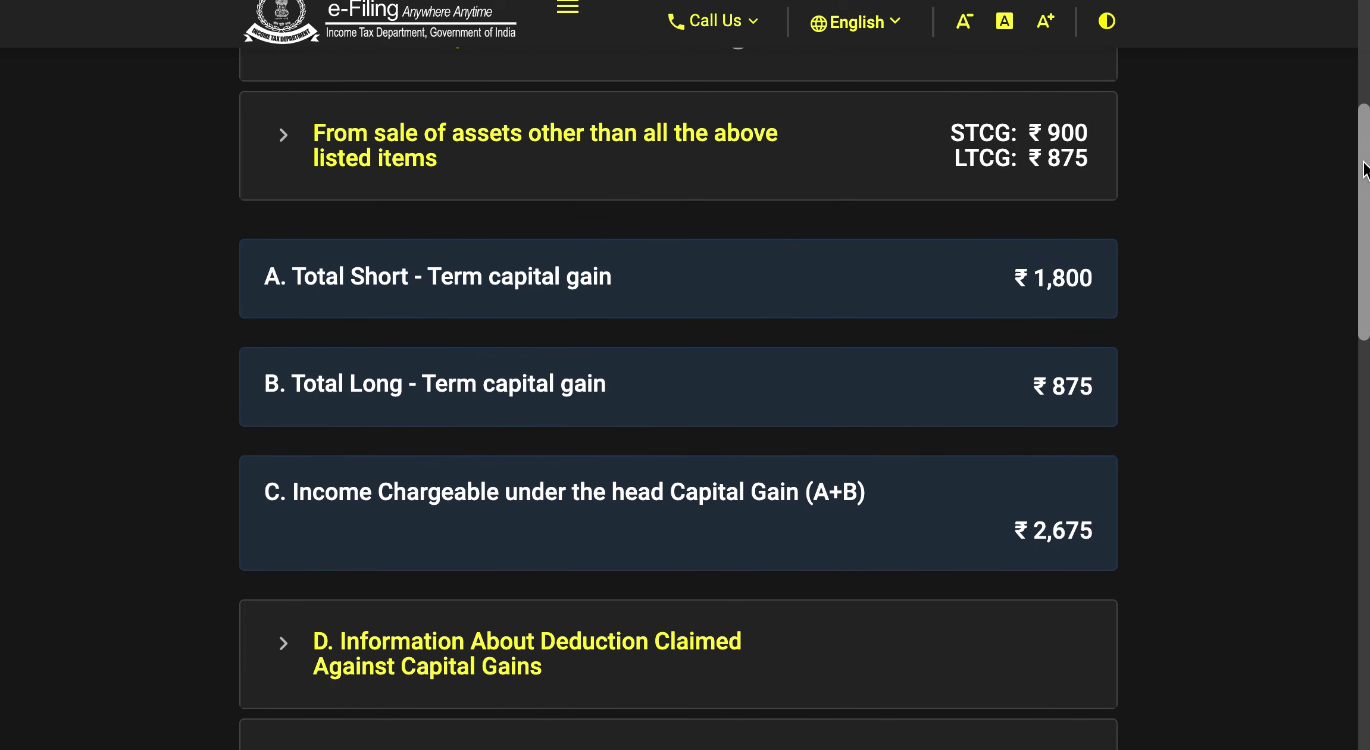
{"action": "scroll", "coordinate": [1365, 170], "scroll_direction": "up", "scroll_amount": 1}
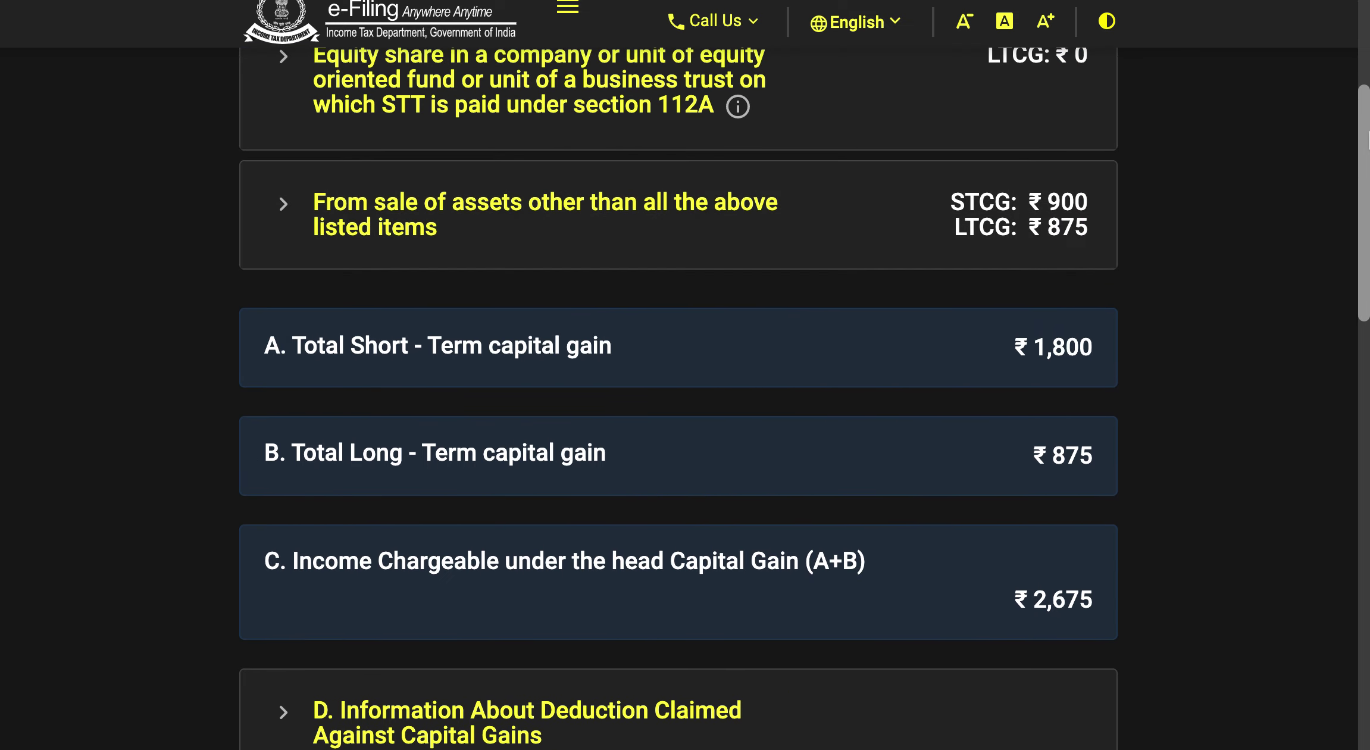
{"action": "left_click_drag", "start_coordinate": [1366, 142], "coordinate": [1363, 559]}
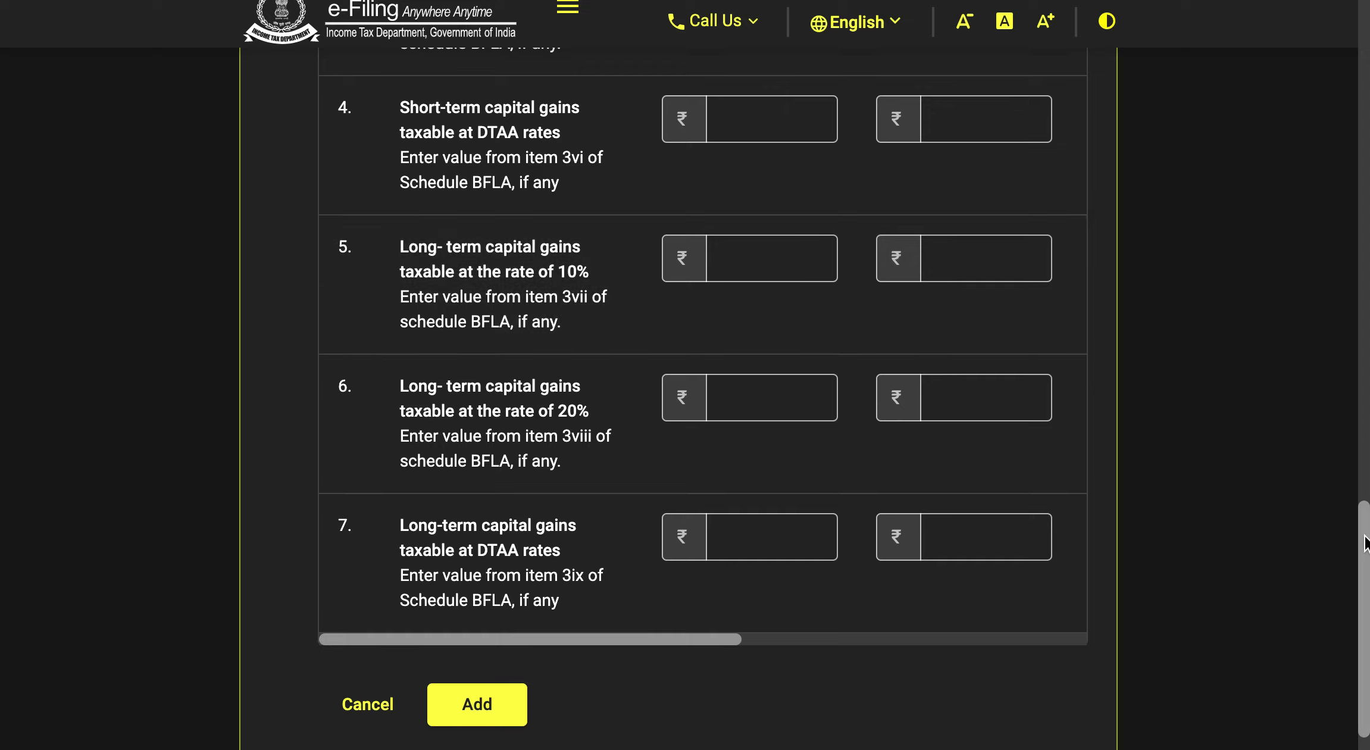
{"action": "left_click_drag", "start_coordinate": [1365, 539], "coordinate": [1365, 12]}
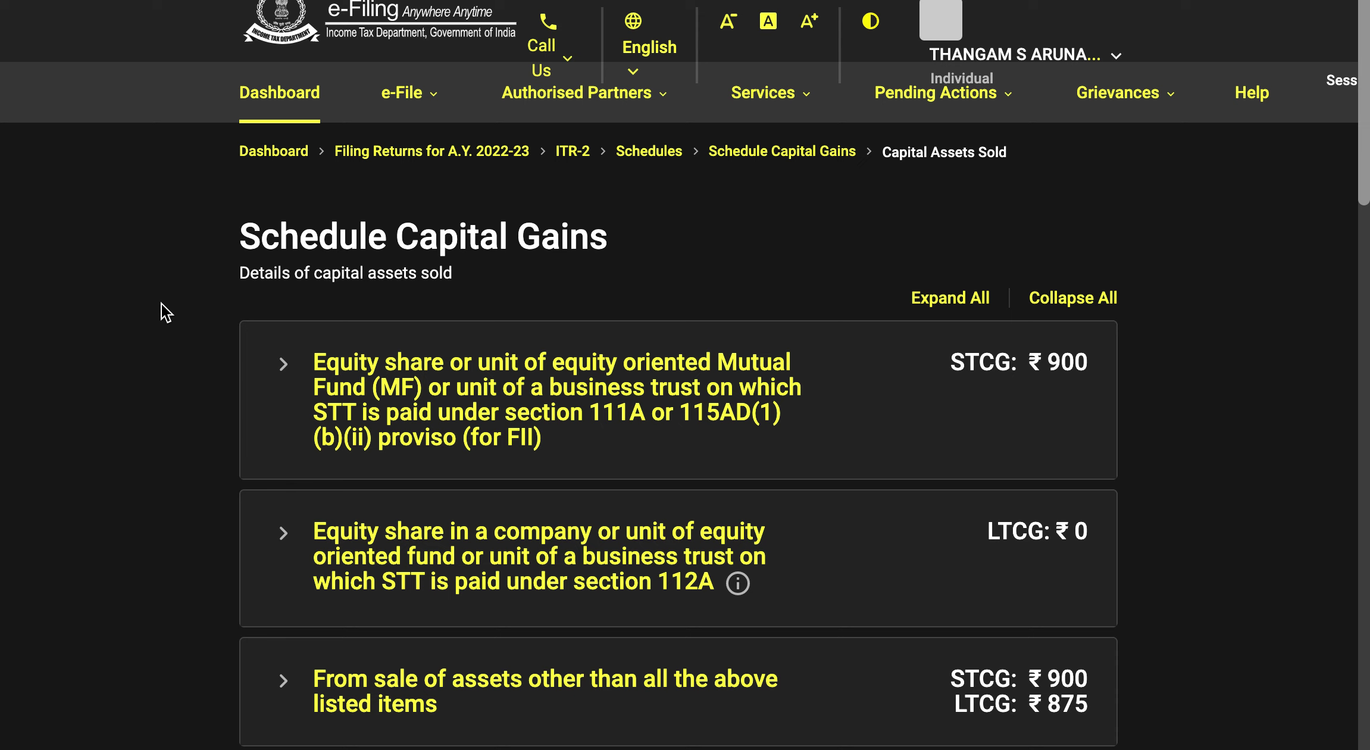
{"action": "left_click", "coordinate": [767, 92]}
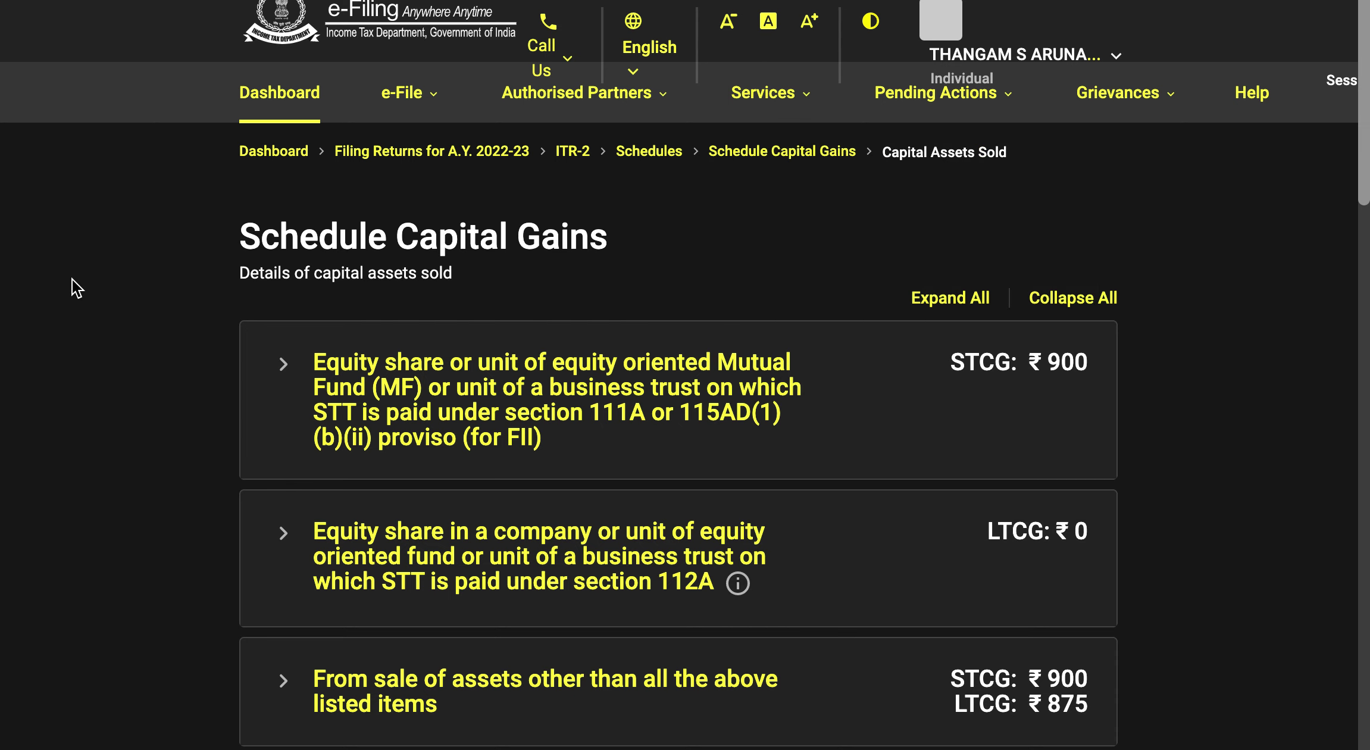